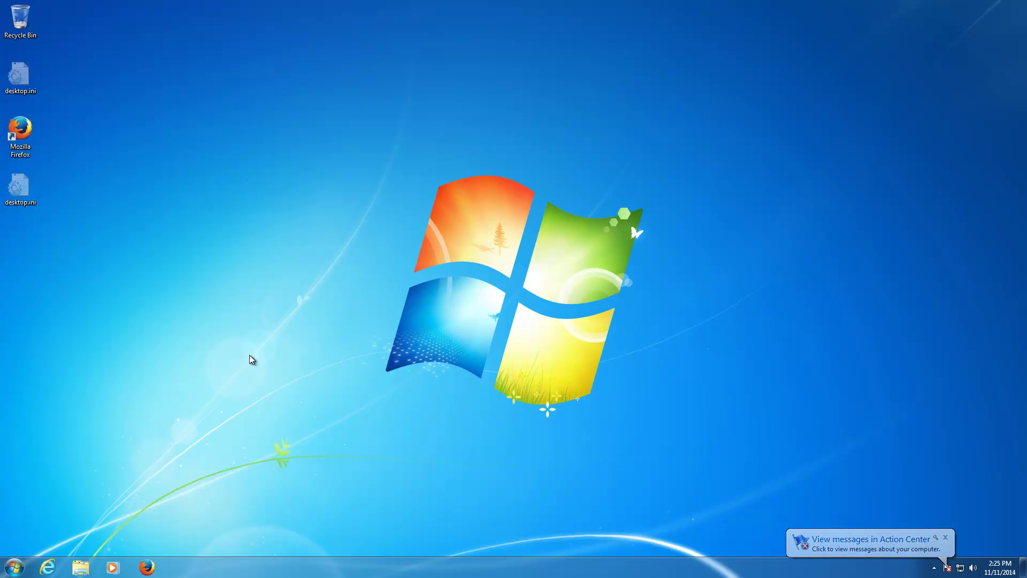
Launch Firefox, Google 'super anti spyware' and open the official superantispyware.com result
double_click(16, 136)
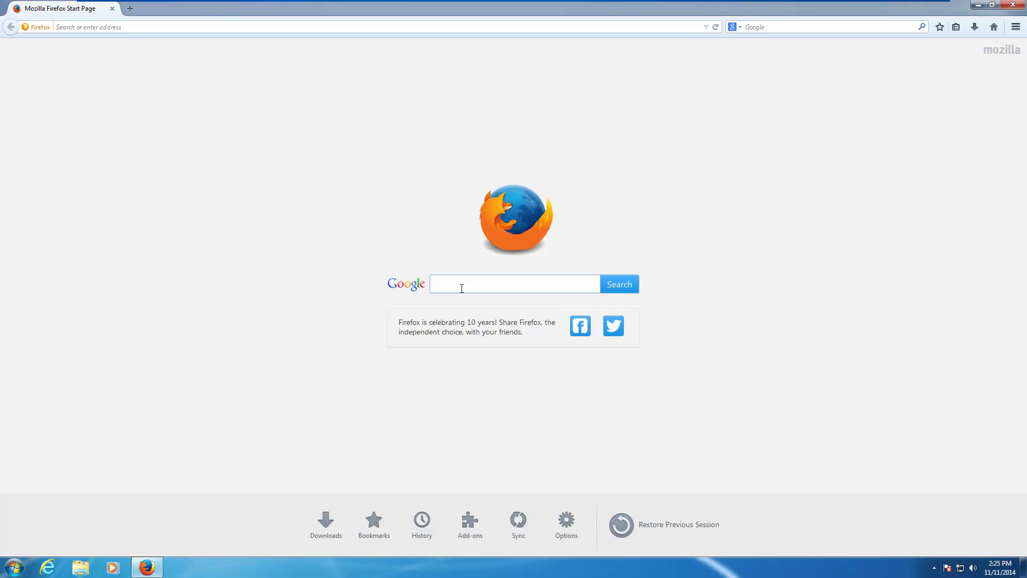
text(super anti spyware)
key(Return)
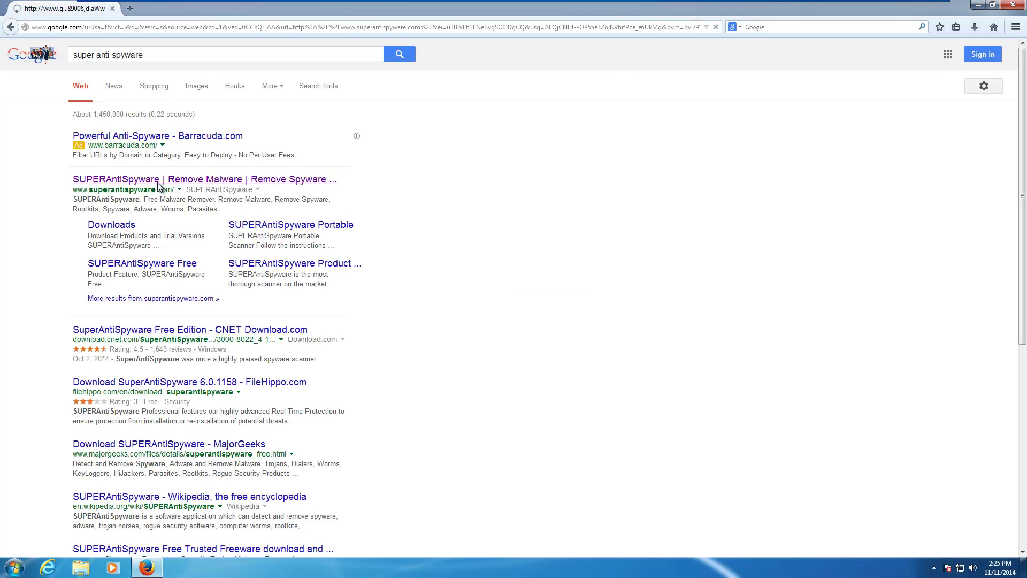
click(160, 188)
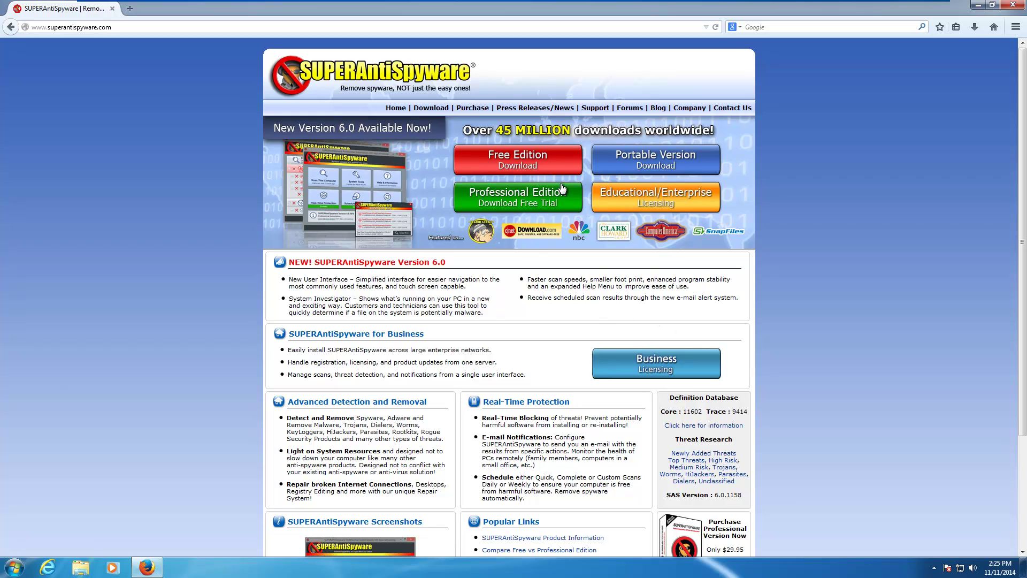
Start then cancel the Professional Edition trial download, and return Home, scrolling to the page bottom
click(480, 189)
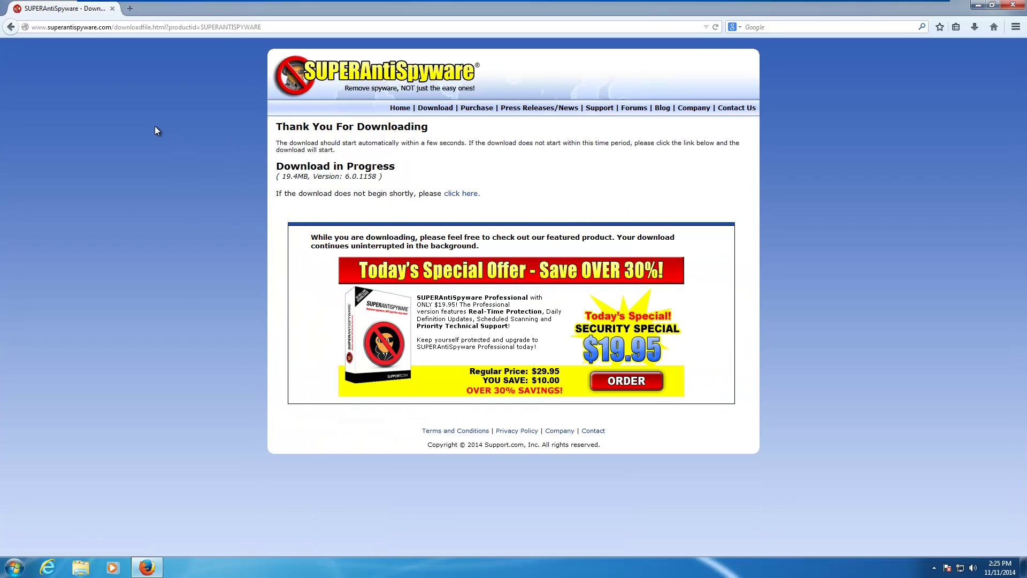
click(299, 185)
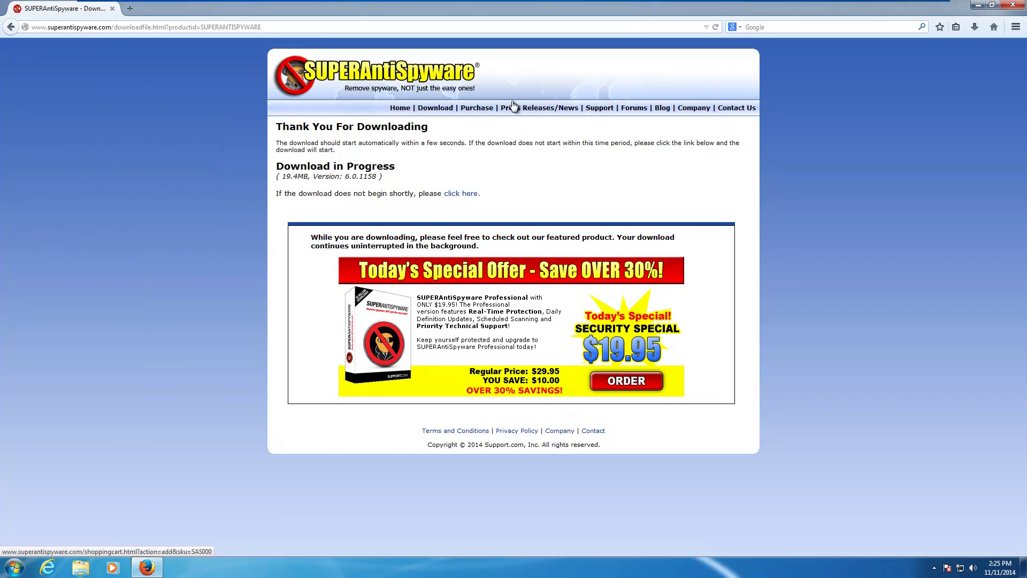
click(400, 107)
scroll(299, 199, down, 3)
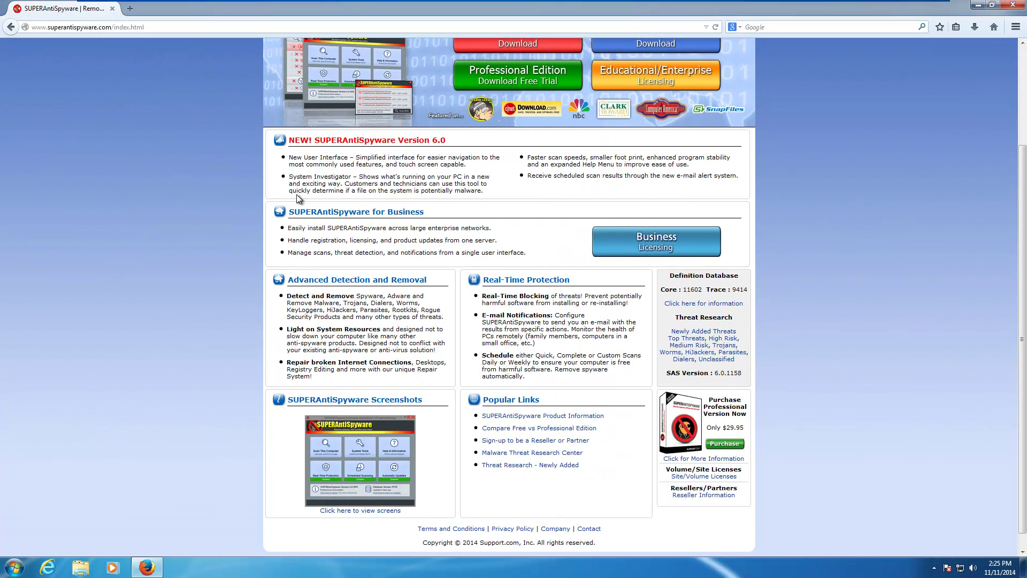
scroll(319, 178, down, 1)
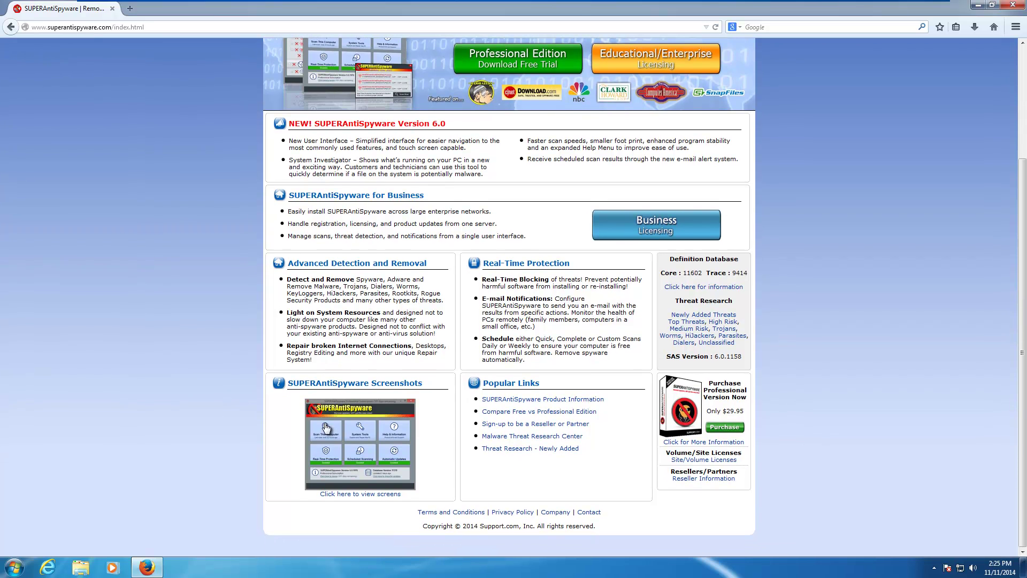
Open the Compare Free vs Professional Edition page and review its feature table
click(506, 416)
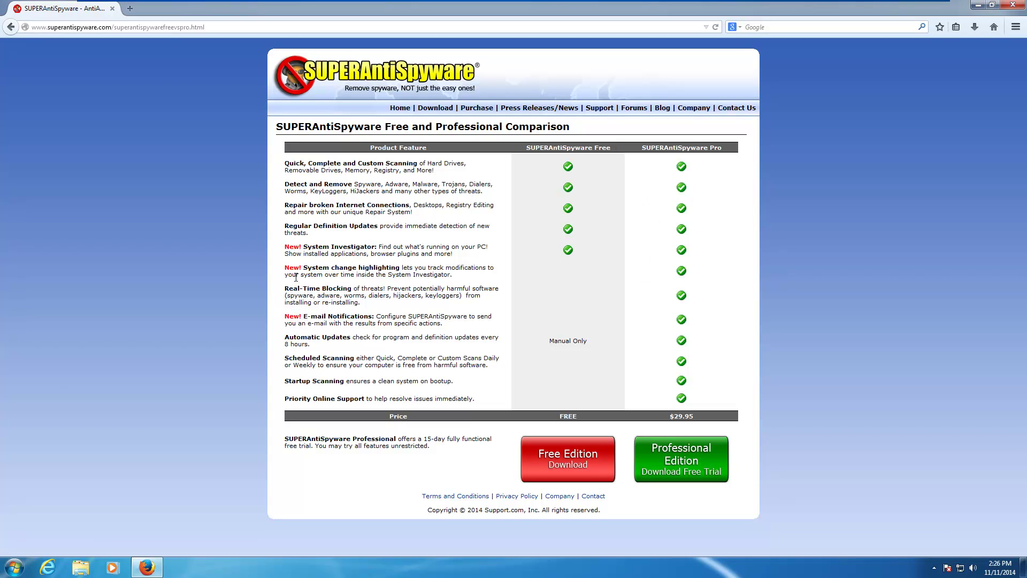
drag(294, 267, 380, 274)
click(380, 275)
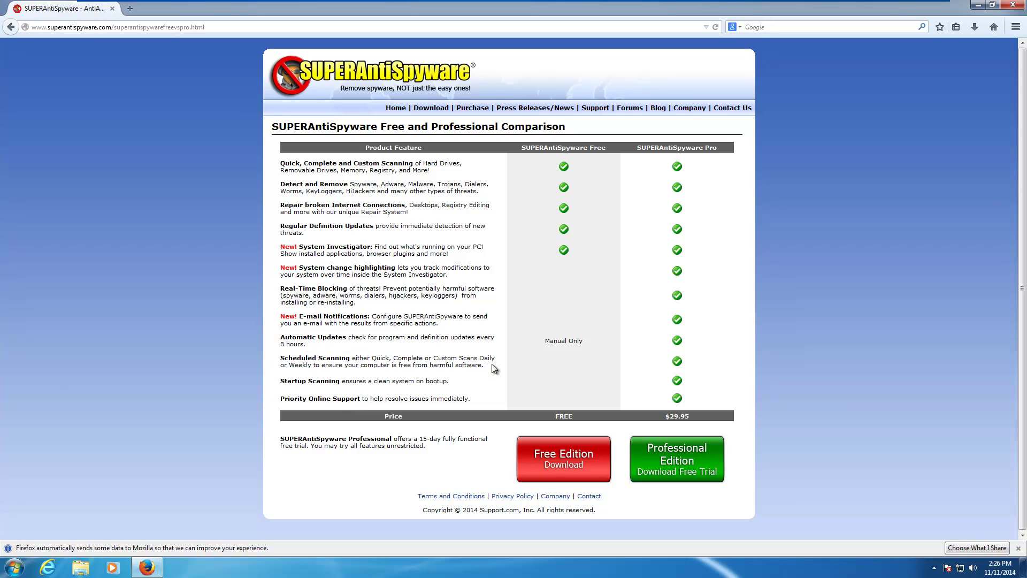
Return to the home page and again cancel the Professional Edition trial download
click(437, 109)
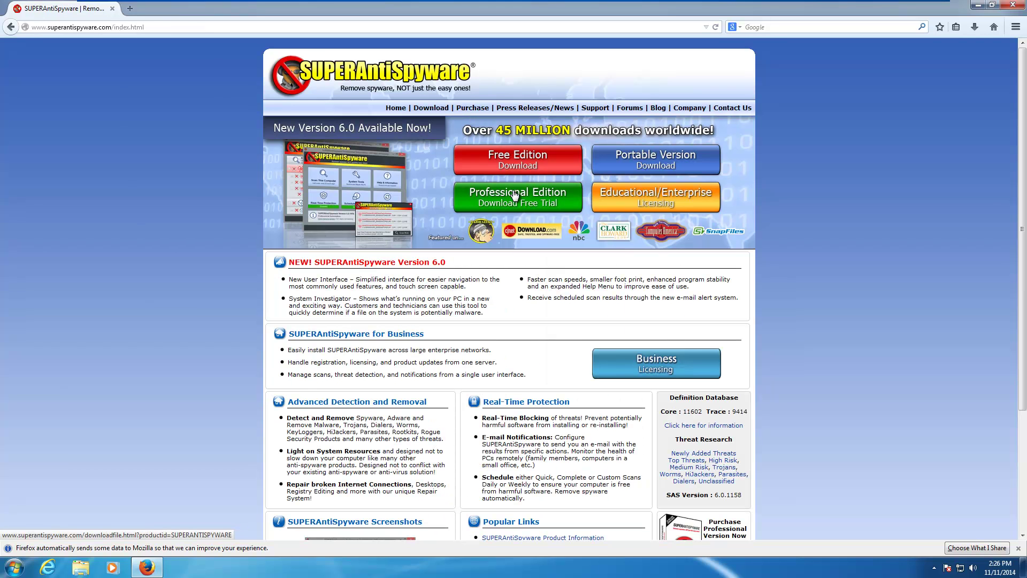
click(507, 206)
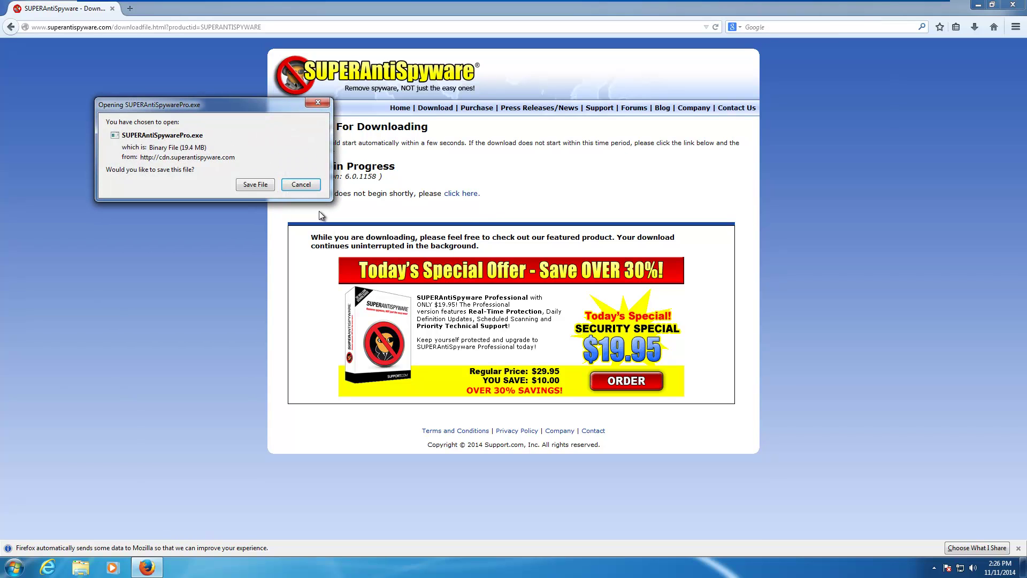
click(300, 184)
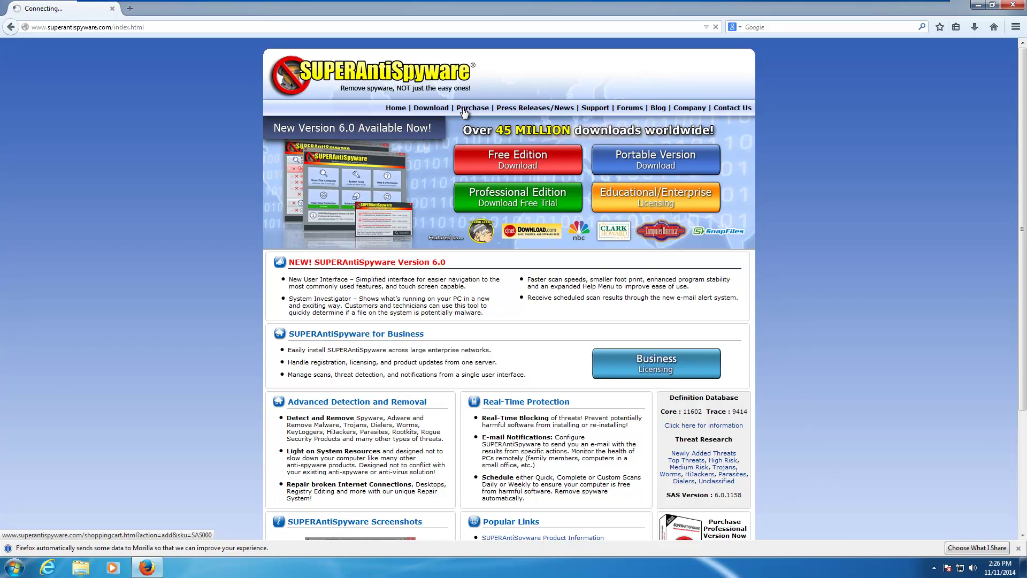
Open the Purchase checkout page, then go back and confirm leaving it
click(464, 109)
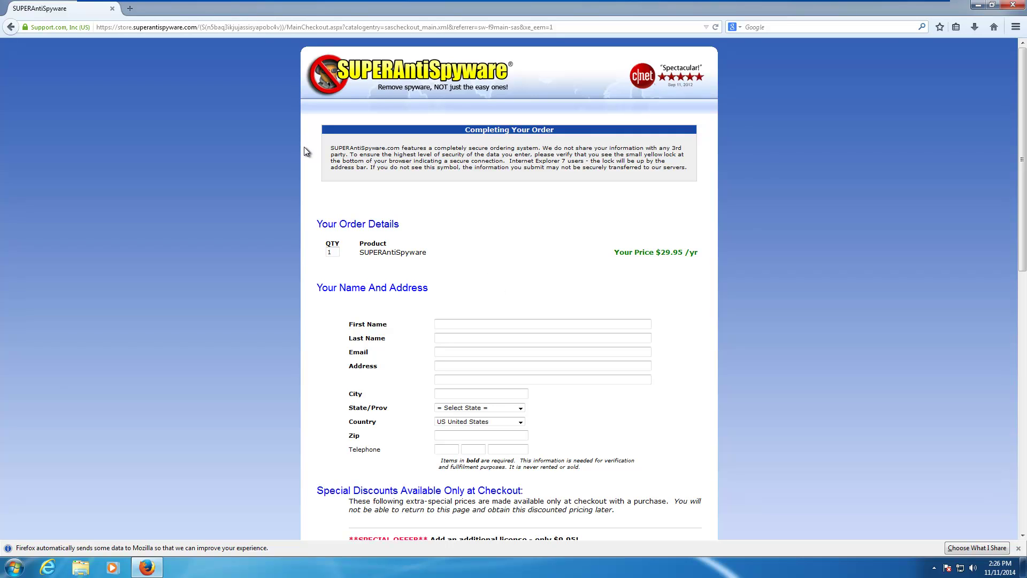
key(alt+Left)
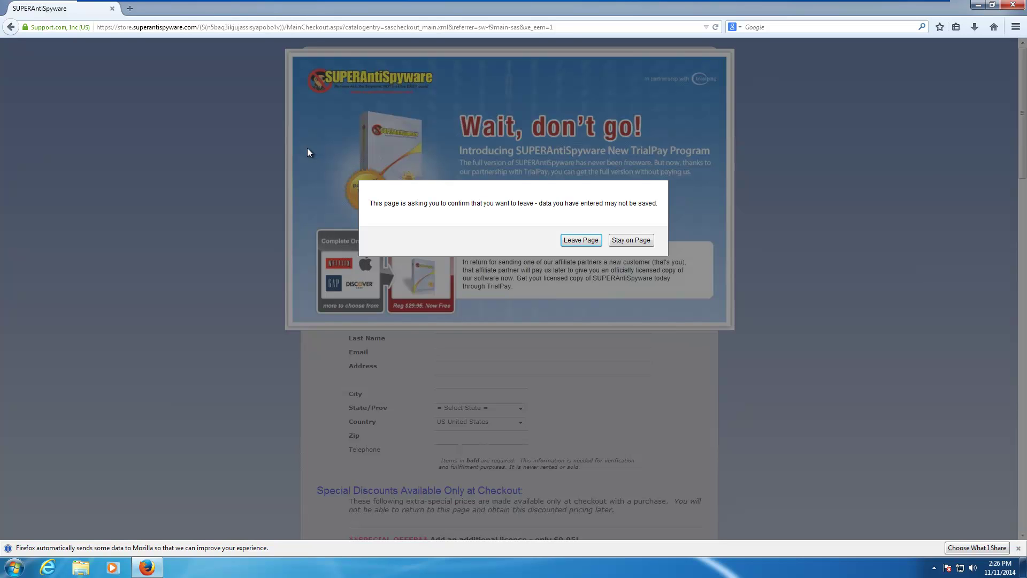
click(595, 240)
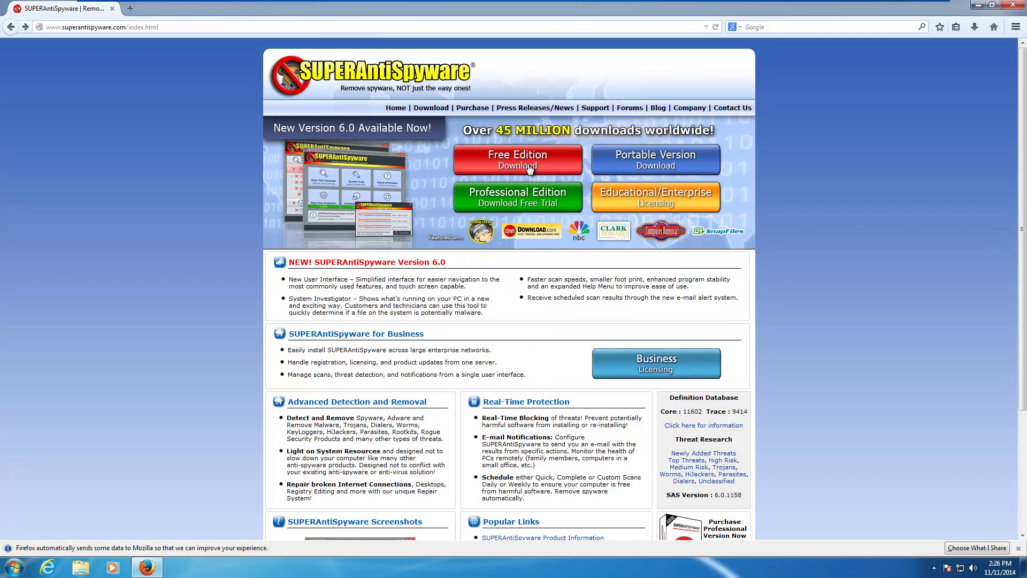
Download and save the SUPERAntiSpyware Free Edition installer
click(509, 154)
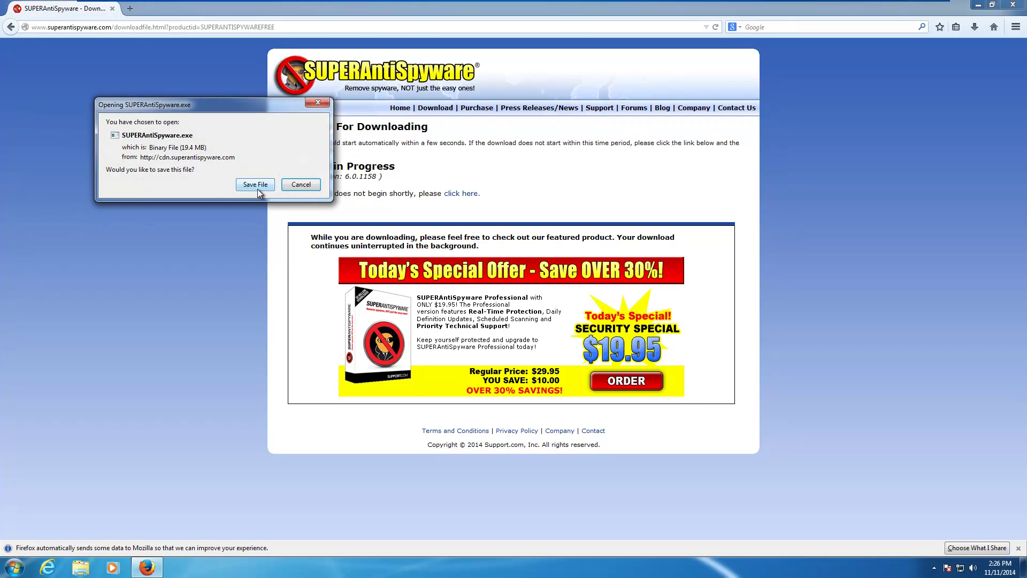
click(256, 185)
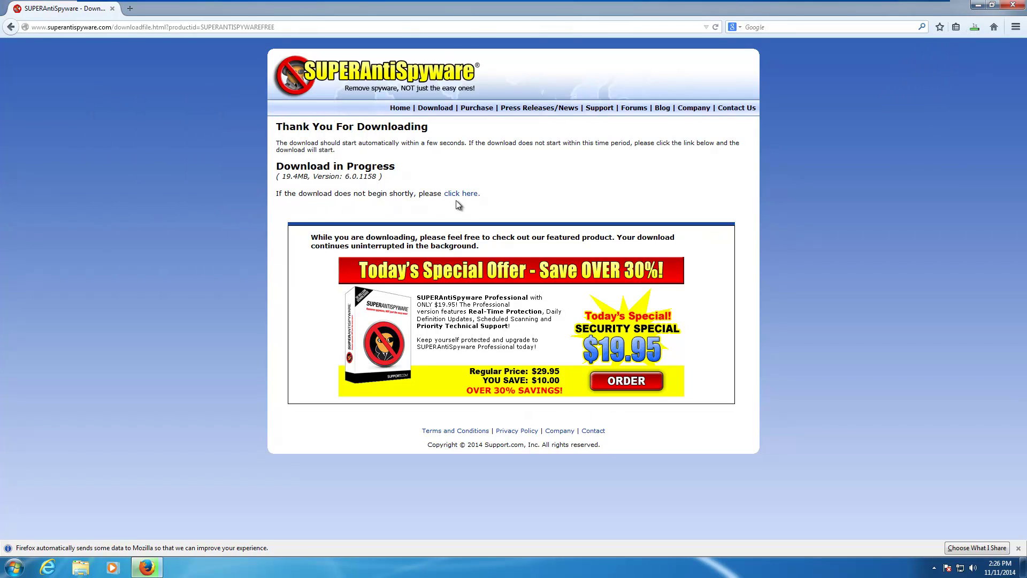
click(348, 85)
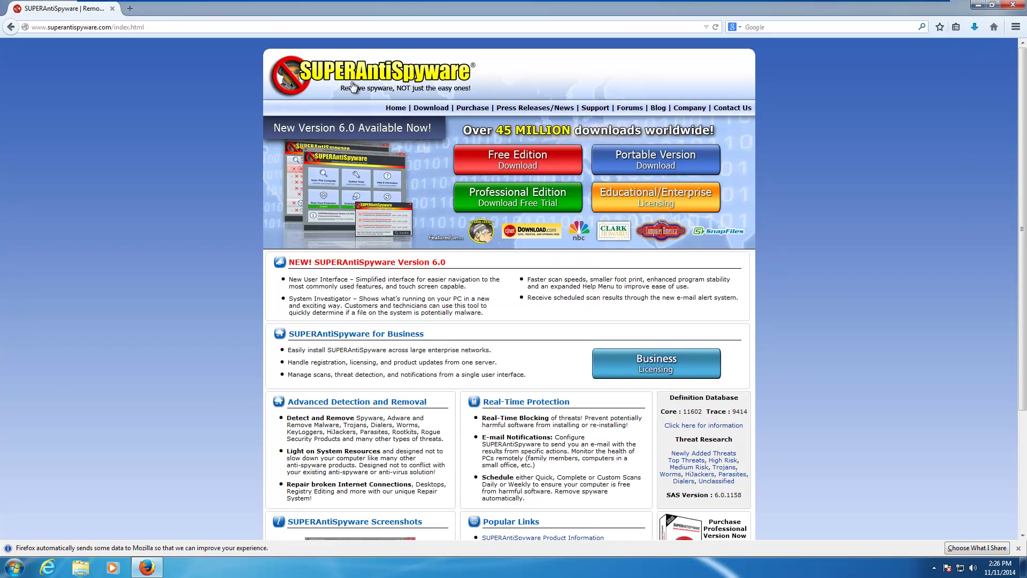
click(500, 165)
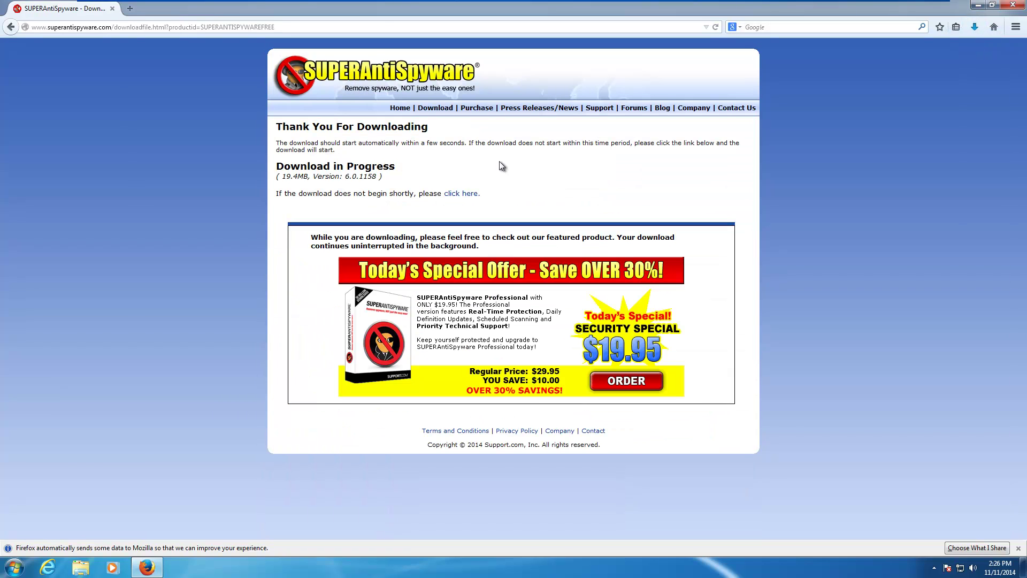
click(257, 185)
Run SUPERAntiSpyware.exe from Firefox's Downloads panel, allowing it past the security warning
click(968, 26)
click(906, 64)
click(541, 292)
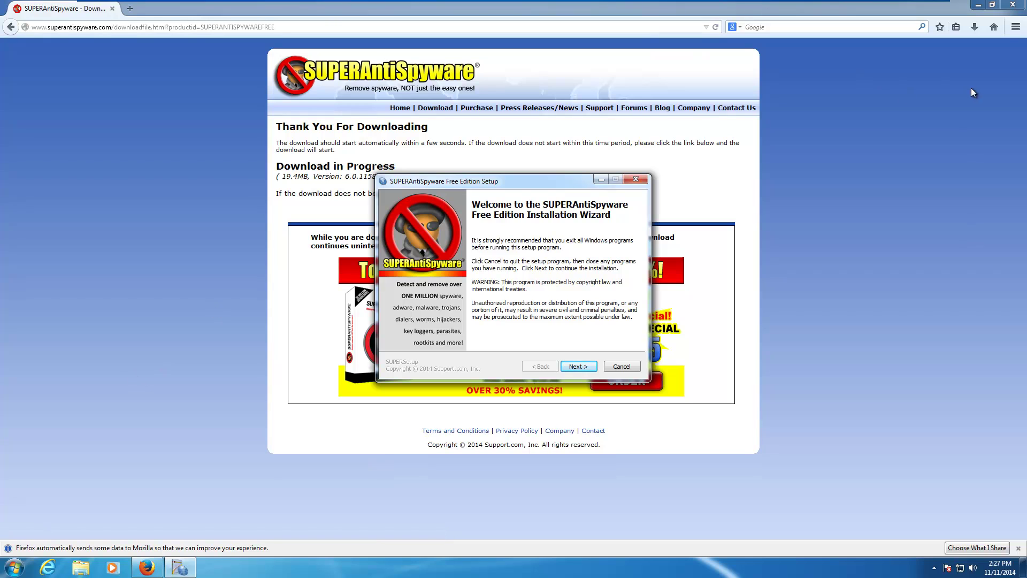
Minimize the browser, pass the setup welcome page, and accept the license agreement
click(978, 5)
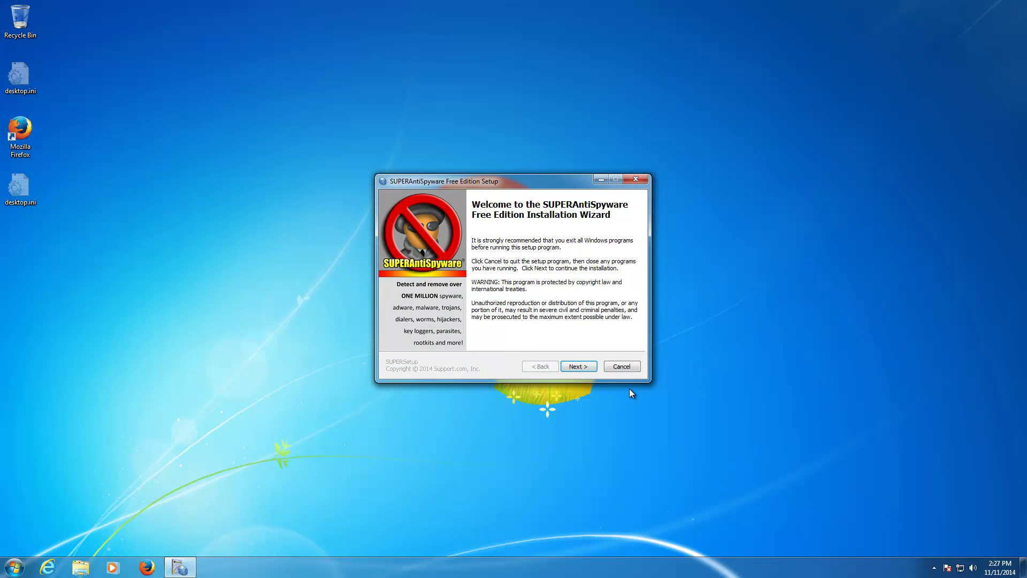
click(580, 370)
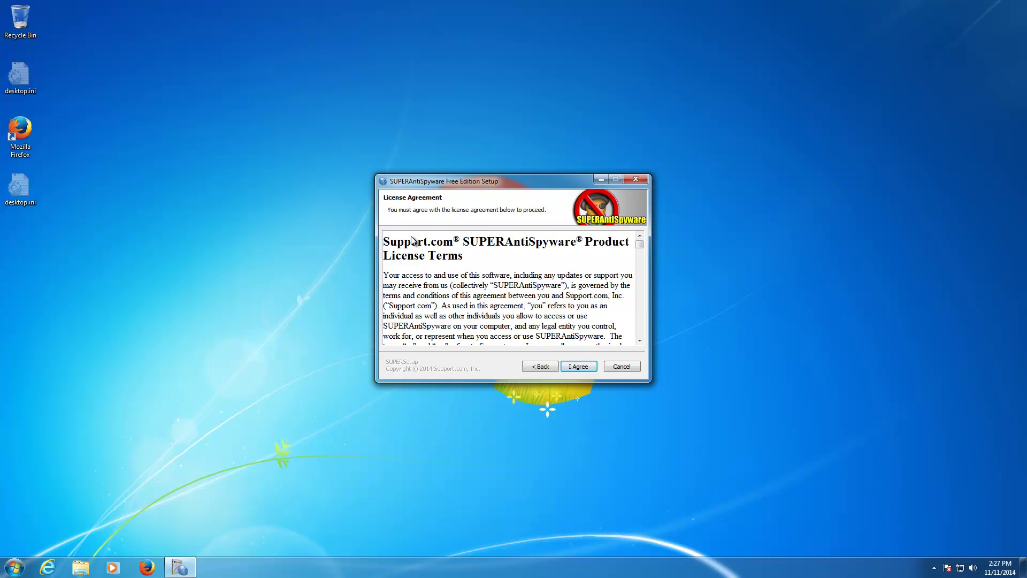
scroll(468, 244, down, 3)
drag(640, 247, 641, 336)
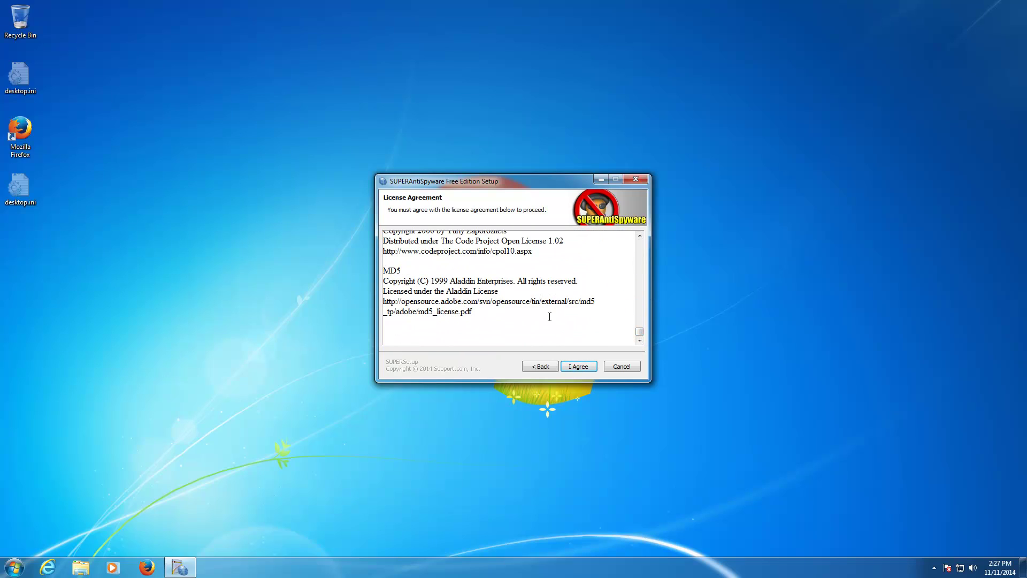
click(575, 369)
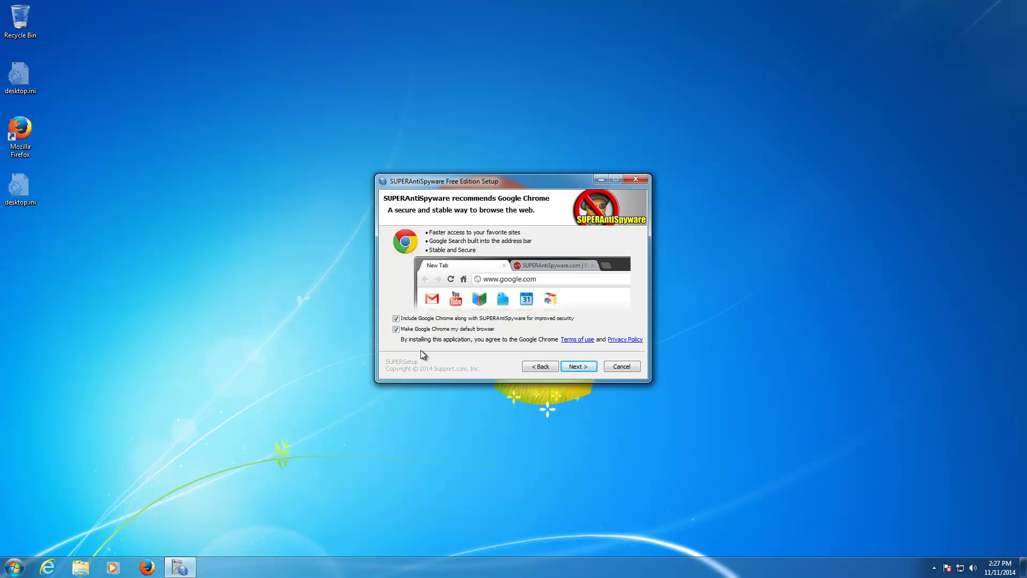
Decline the Google Chrome offers and continue through setup until installation completes
click(396, 328)
click(396, 319)
click(573, 367)
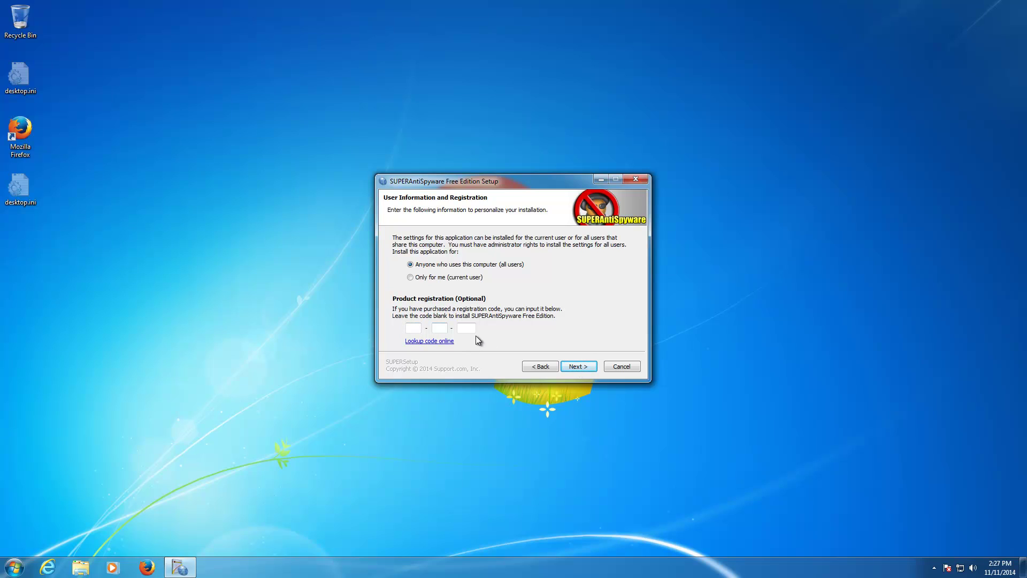
click(573, 366)
click(573, 366)
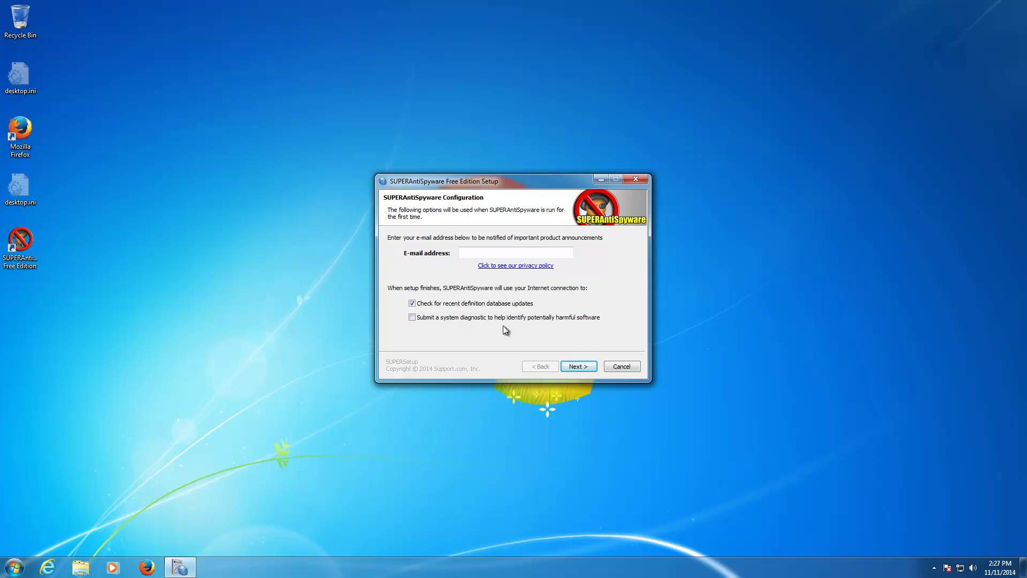
click(583, 369)
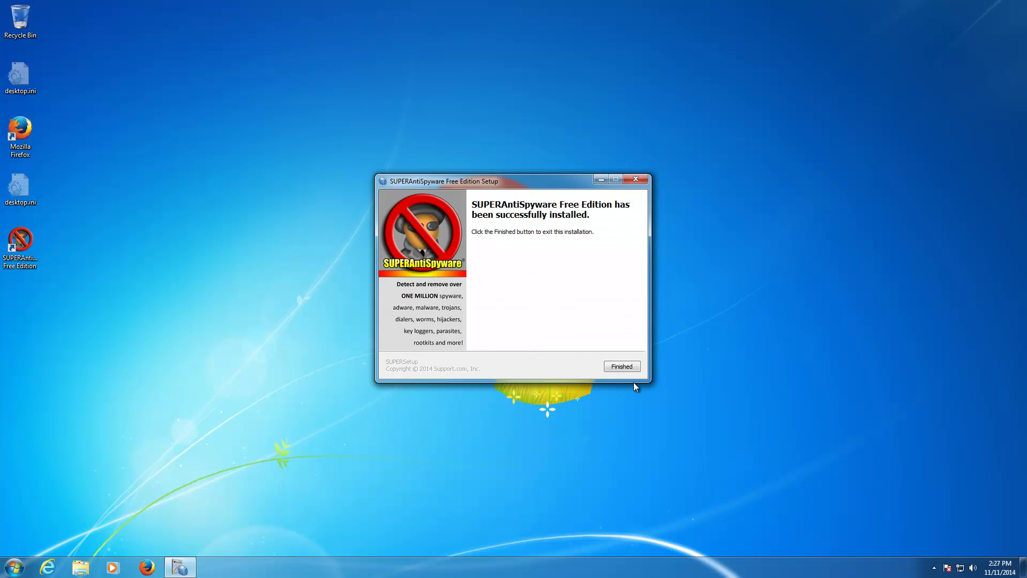
Finish the installer, decline the Professional trial offer, and widen the main window
click(612, 364)
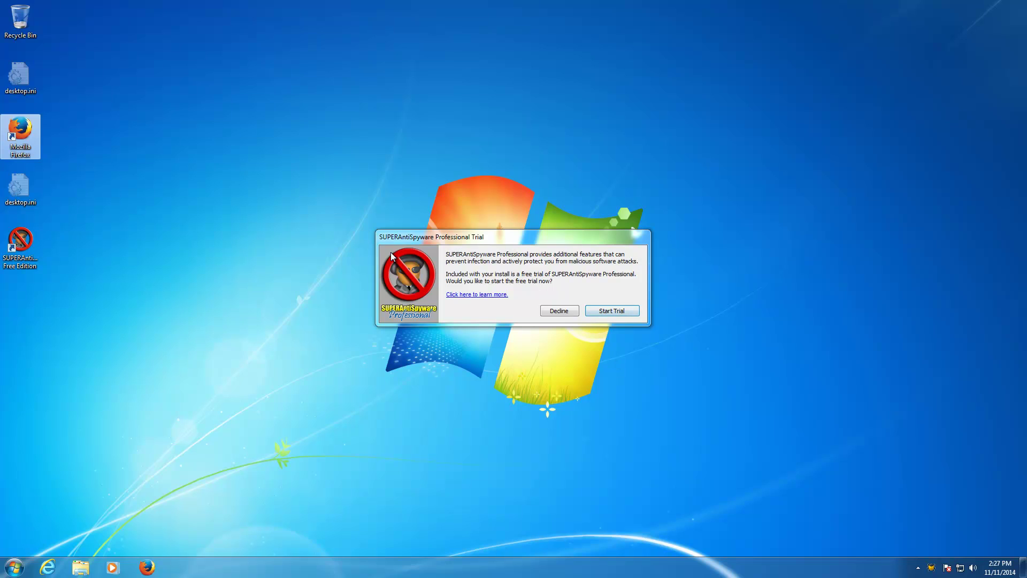
click(554, 311)
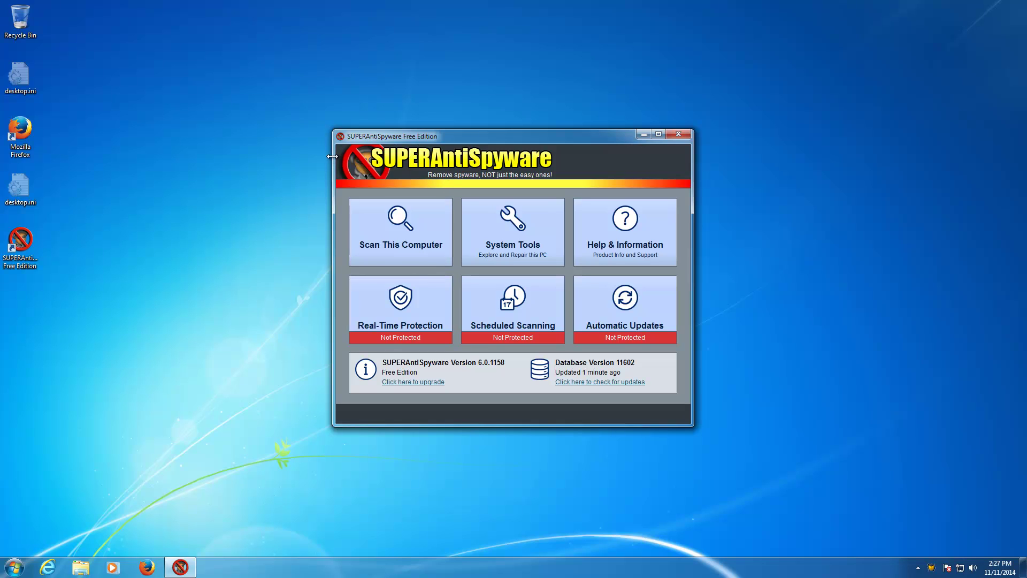
drag(333, 156, 16, 161)
Maximize, restore, move right and resize the SUPERAntiSpyware main window
double_click(656, 134)
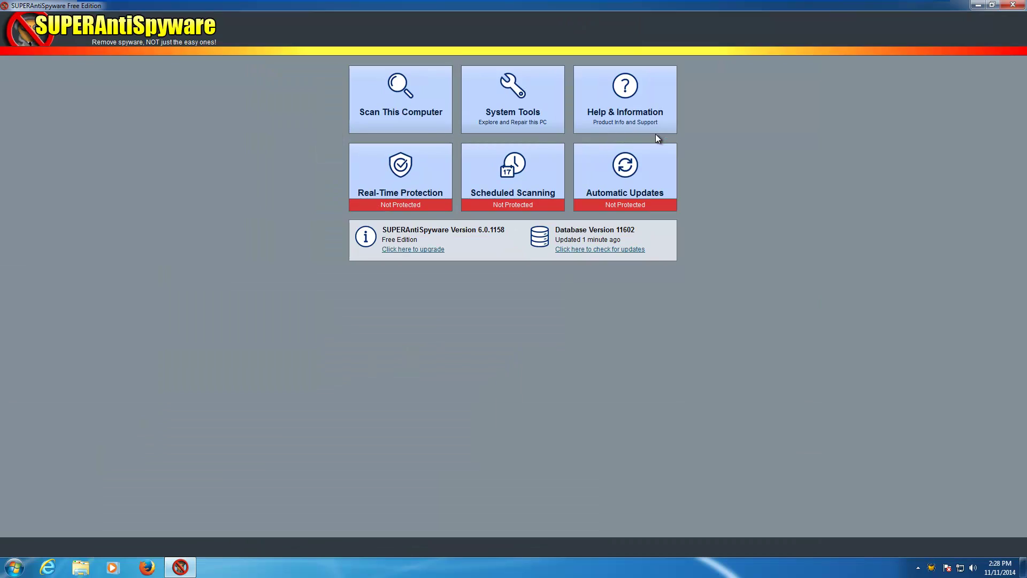
click(992, 9)
drag(486, 142, 657, 140)
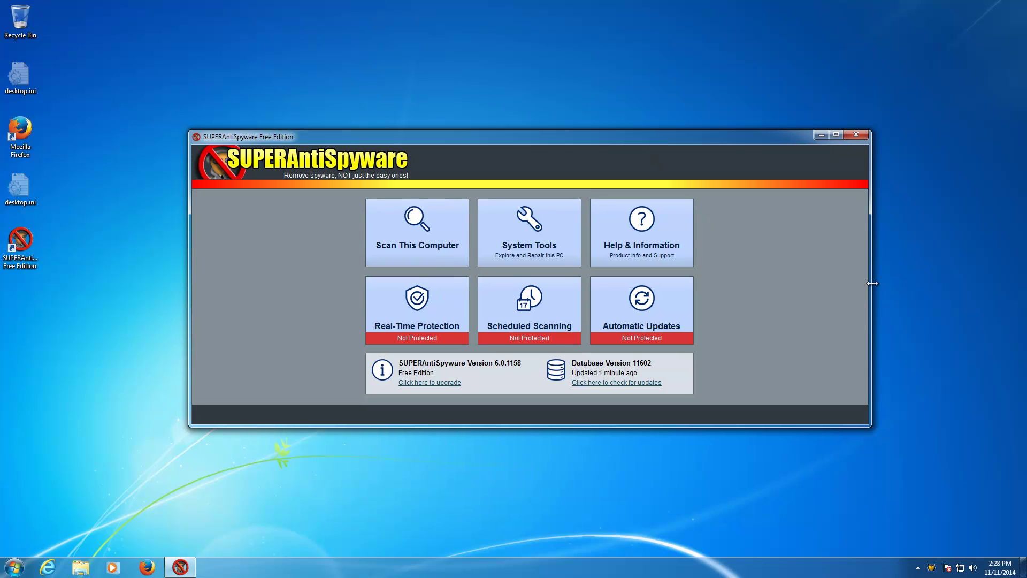
drag(872, 283, 550, 283)
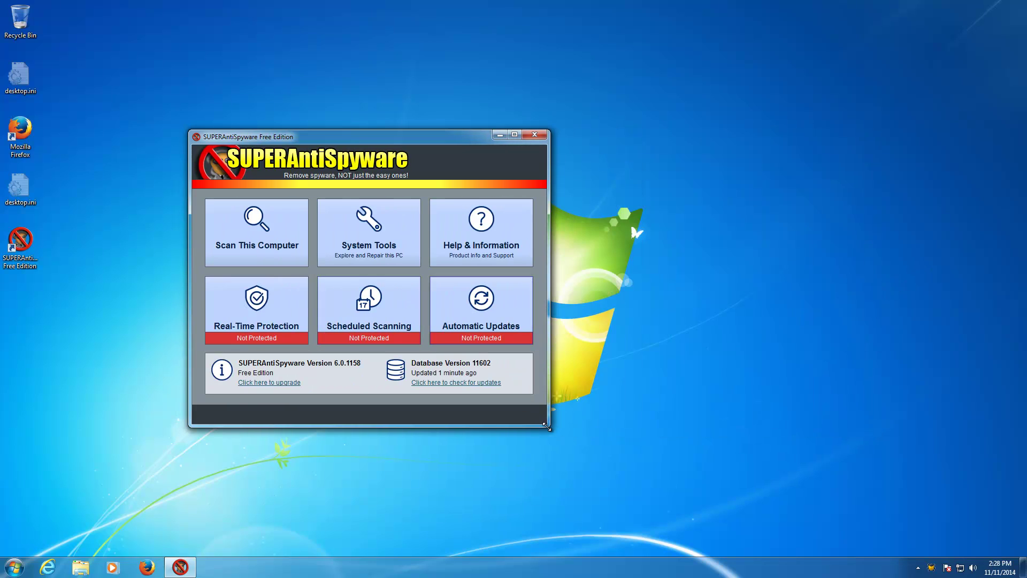
drag(547, 427, 790, 305)
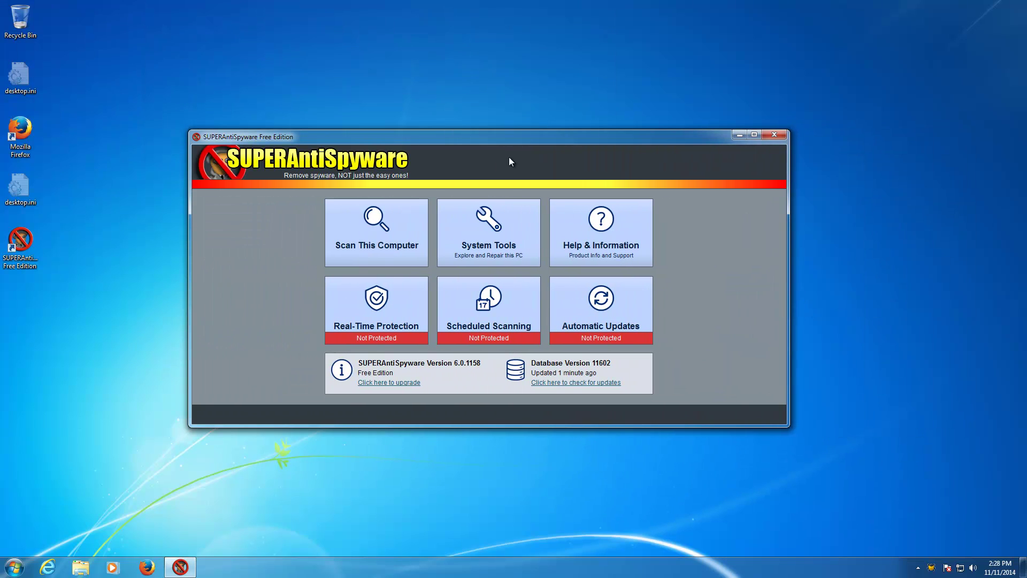
Pick a dark Window Colors scheme in Preferences, restart the program, and reopen System Tools
click(496, 261)
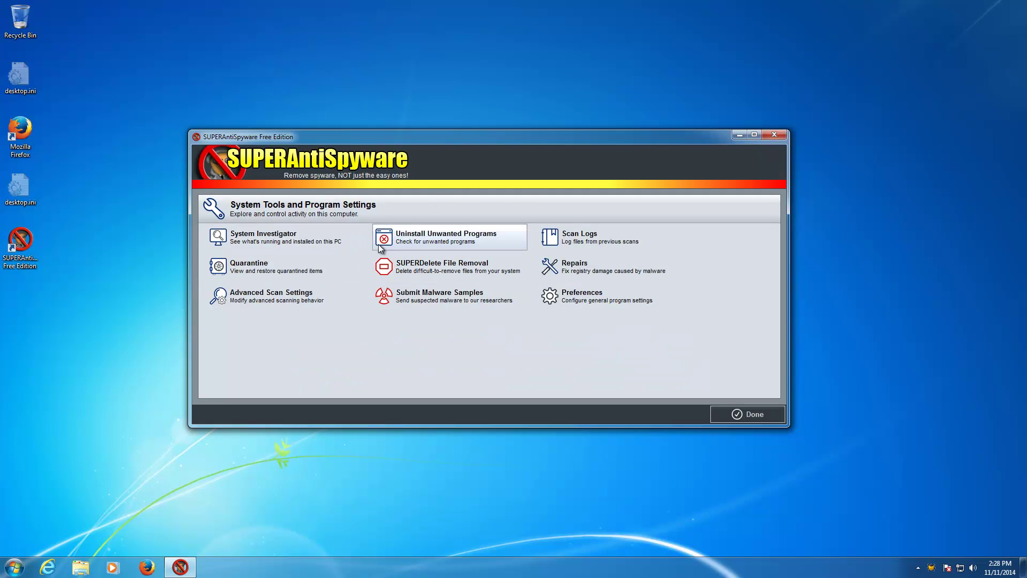
click(567, 289)
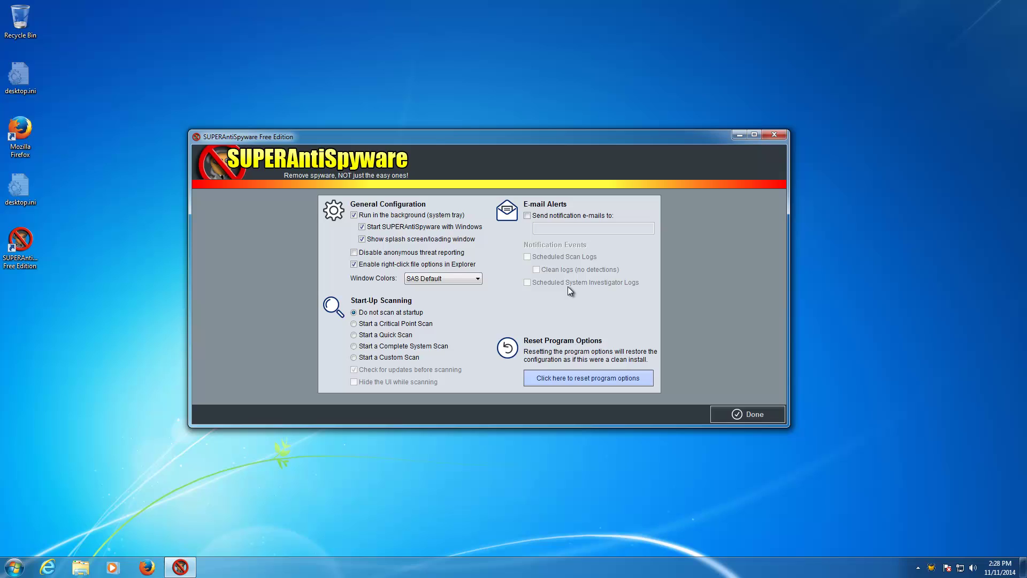
click(423, 279)
click(421, 292)
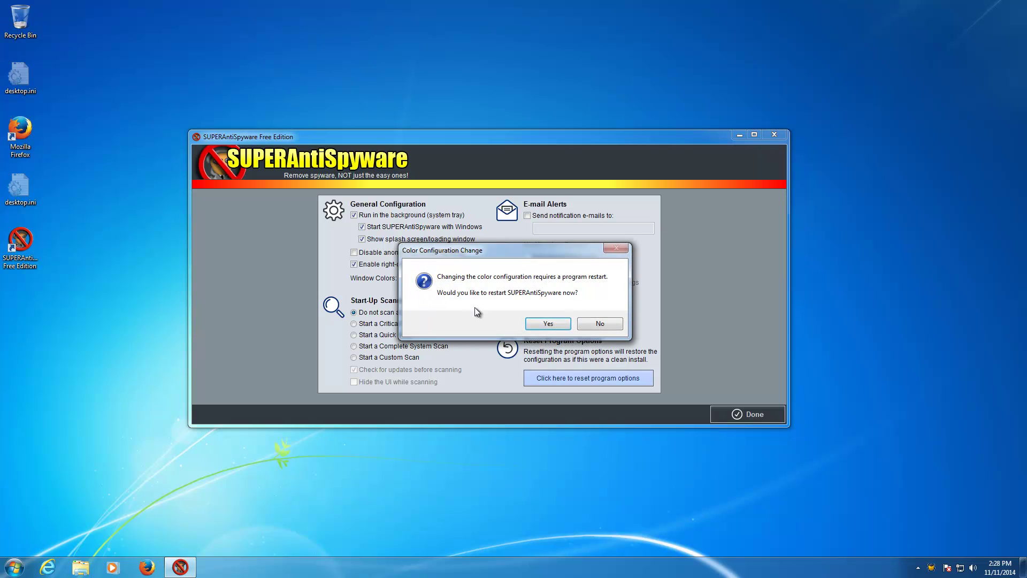
click(551, 324)
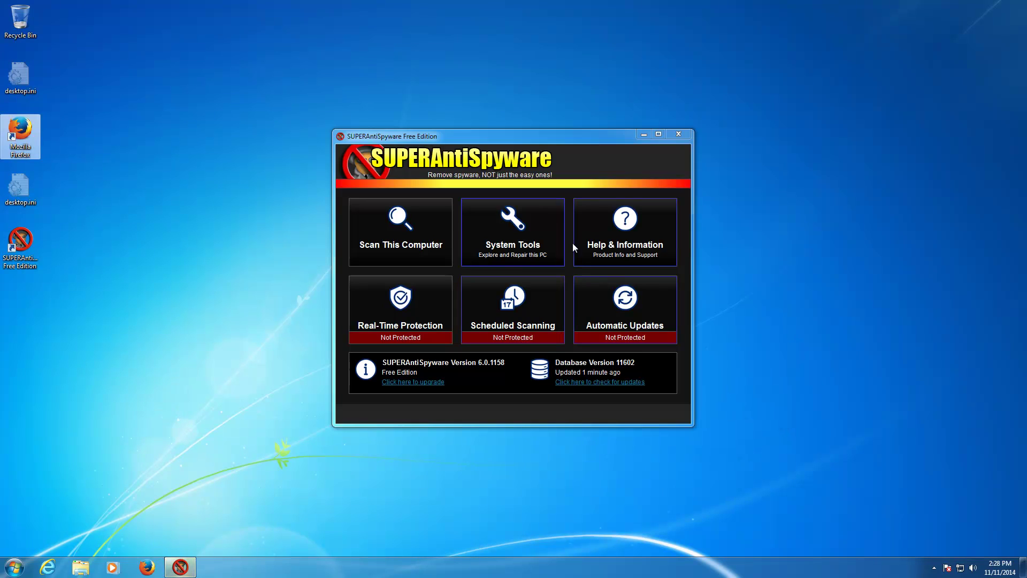
click(512, 241)
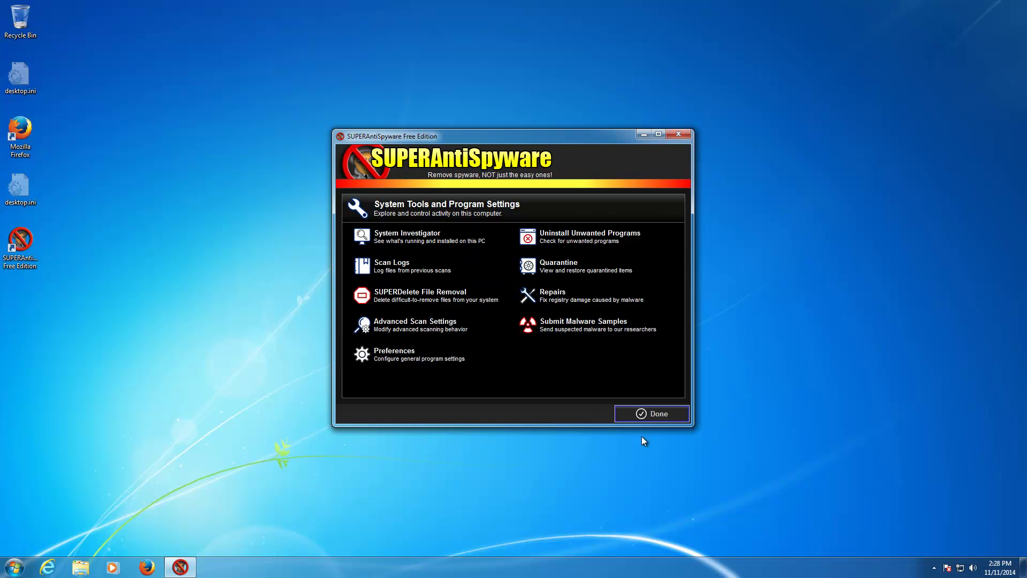
Start the System Investigator and page through Registry Load Points to Internet Browser Plugins
click(437, 245)
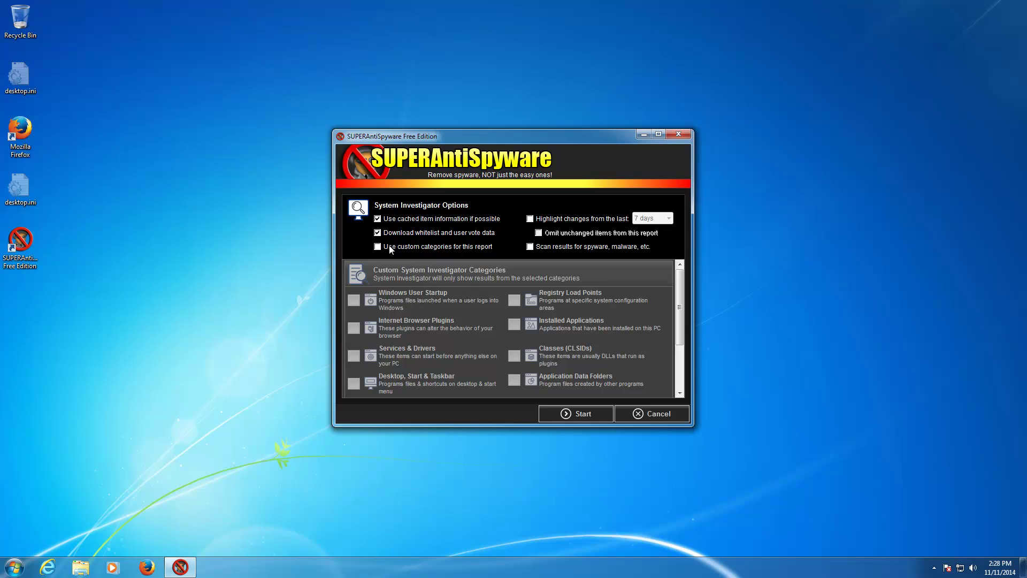
click(572, 421)
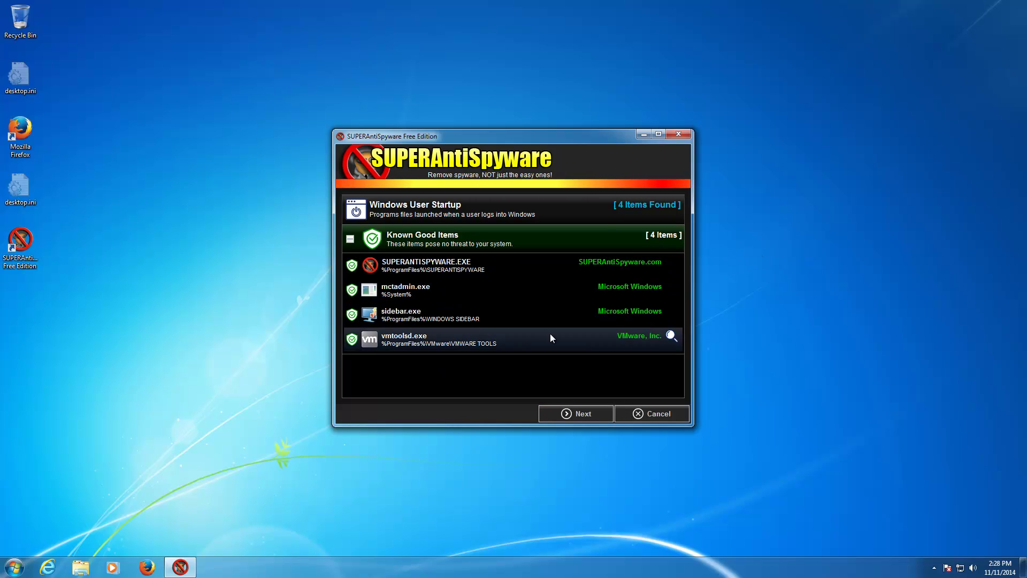
click(580, 418)
scroll(531, 358, down, 5)
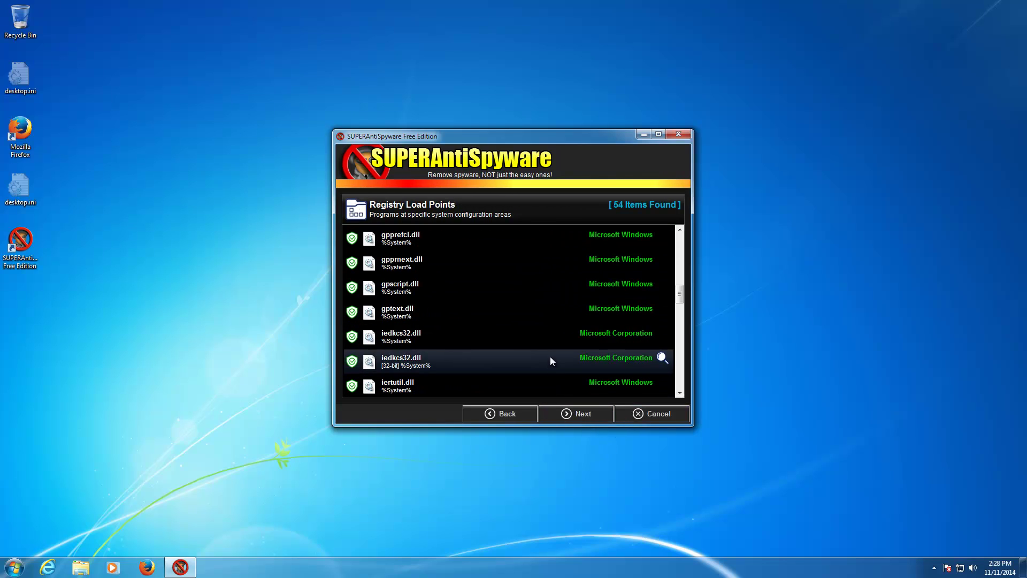
scroll(549, 364, down, 8)
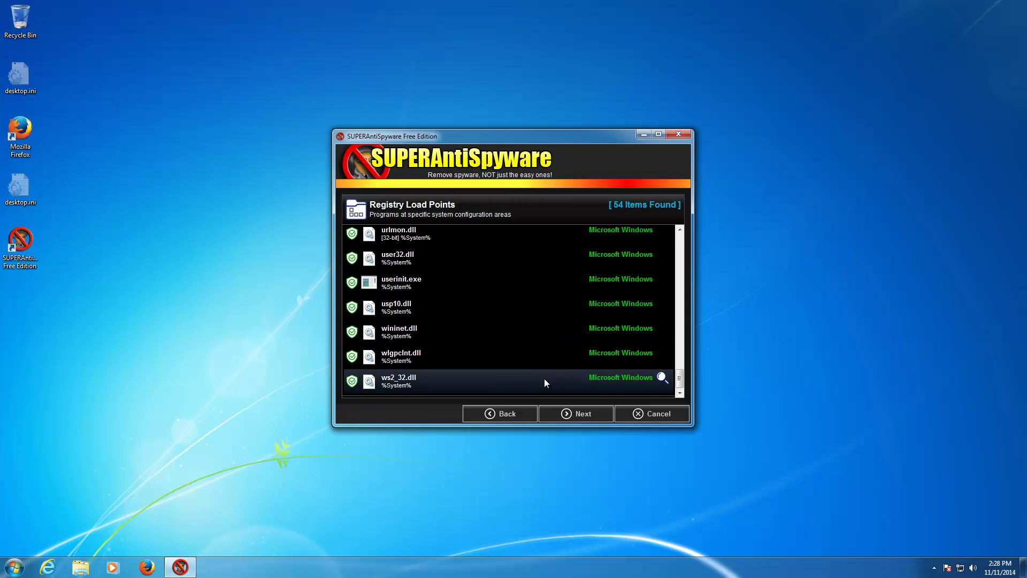
click(580, 416)
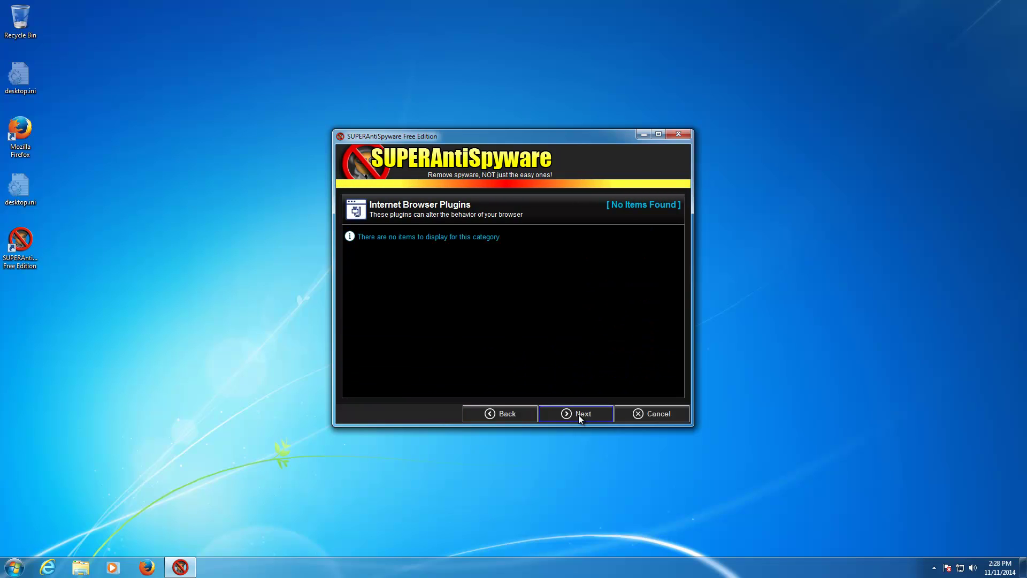
Maximize the window, page from Installed Applications to Application Data Folders, then return to the dashboard
click(579, 415)
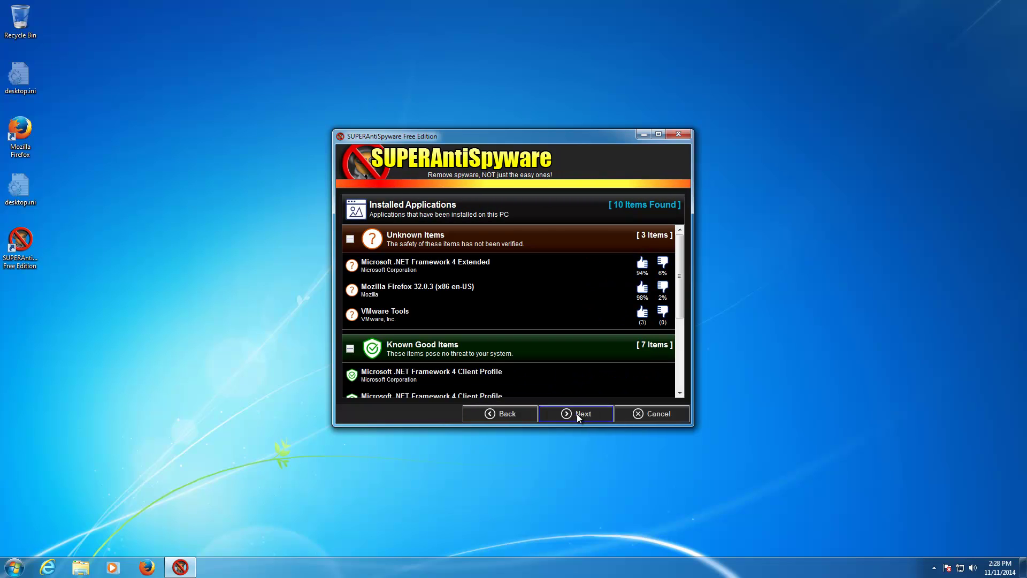
scroll(557, 347, down, 5)
scroll(560, 353, up, 5)
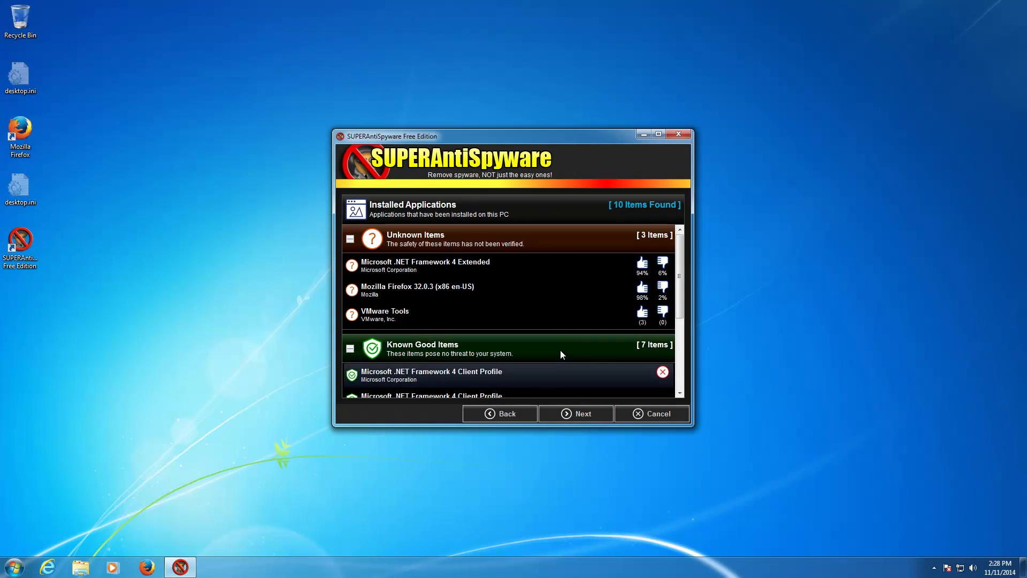
click(659, 134)
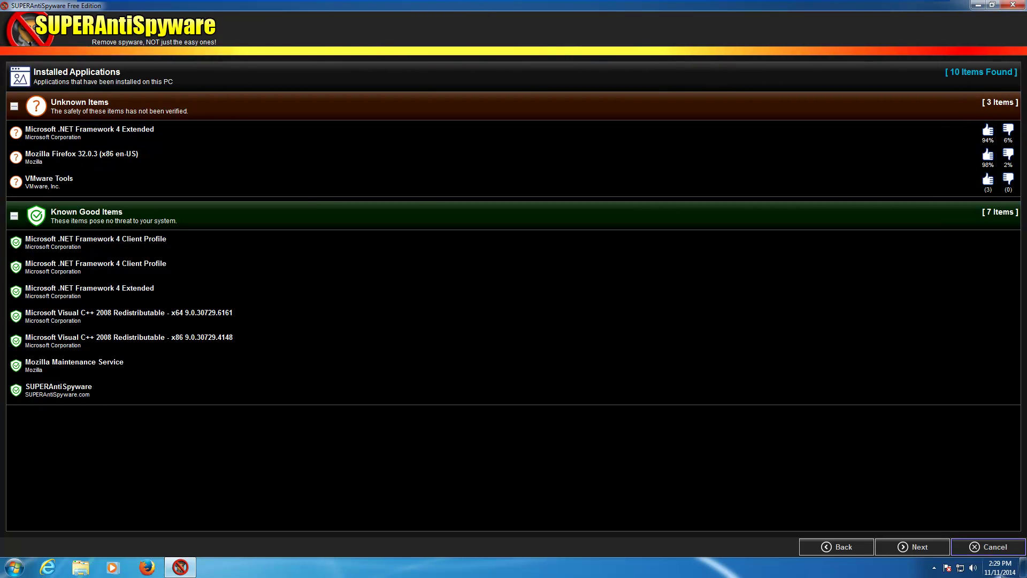
click(919, 547)
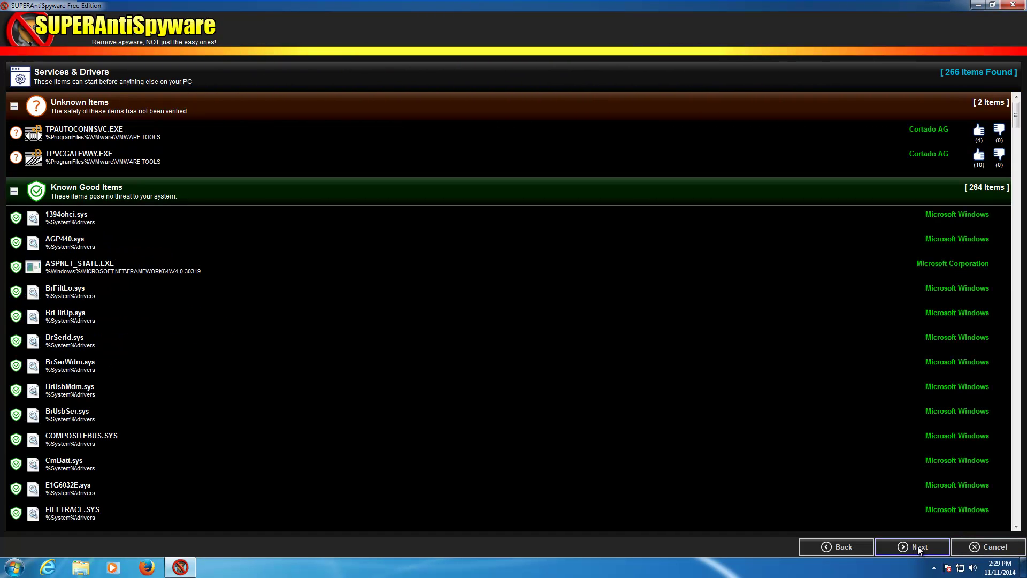
click(917, 544)
click(917, 545)
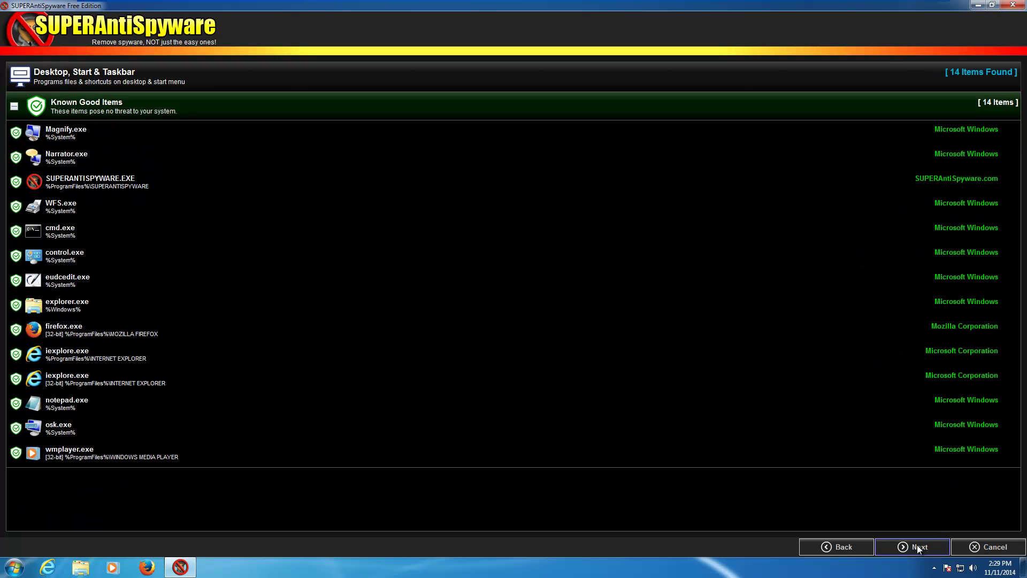
click(917, 544)
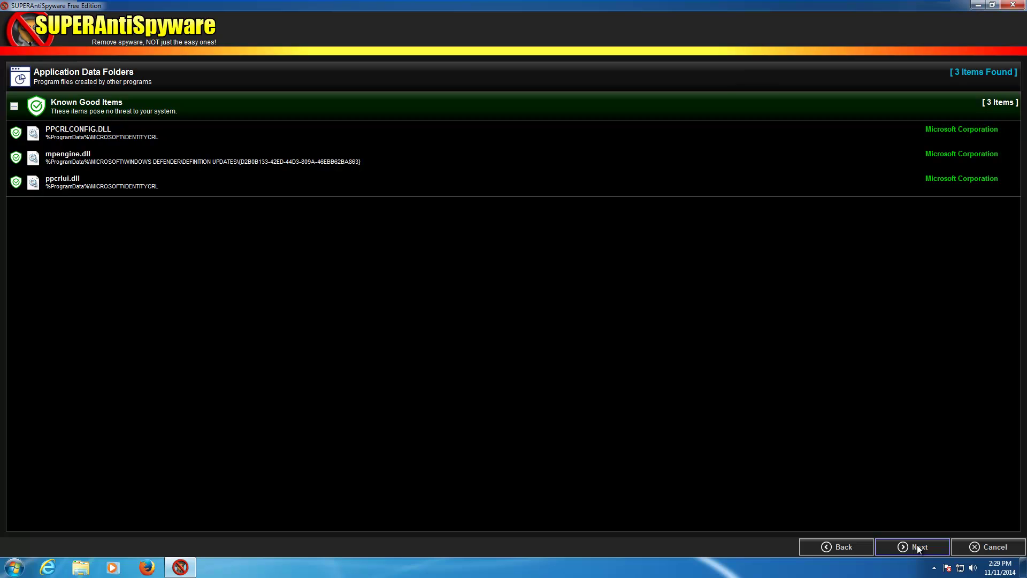
click(966, 546)
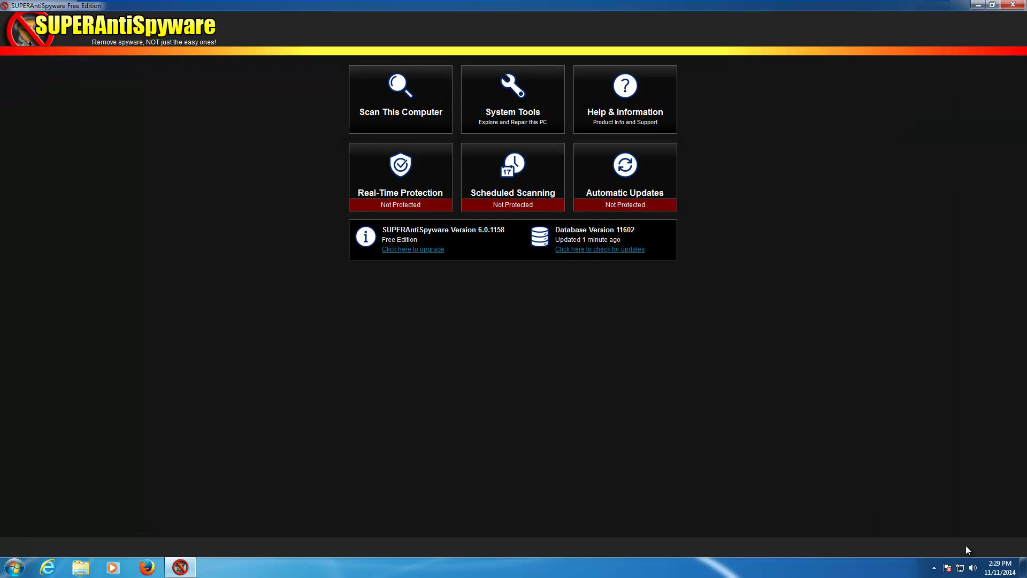
View and close Uninstall Unwanted Programs, Scan Logs and Quarantine from System Tools
click(539, 101)
click(259, 100)
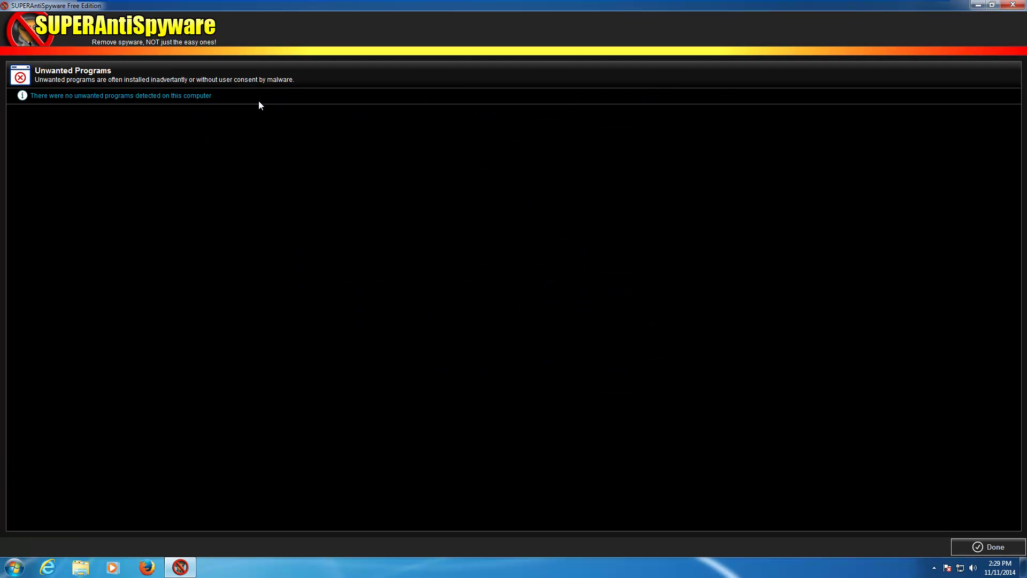
click(994, 549)
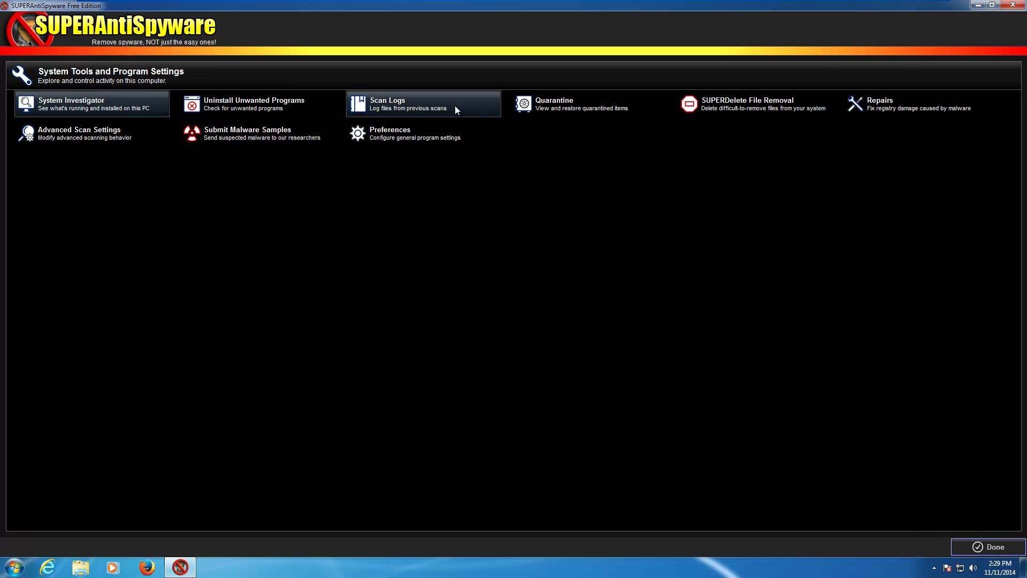
click(360, 116)
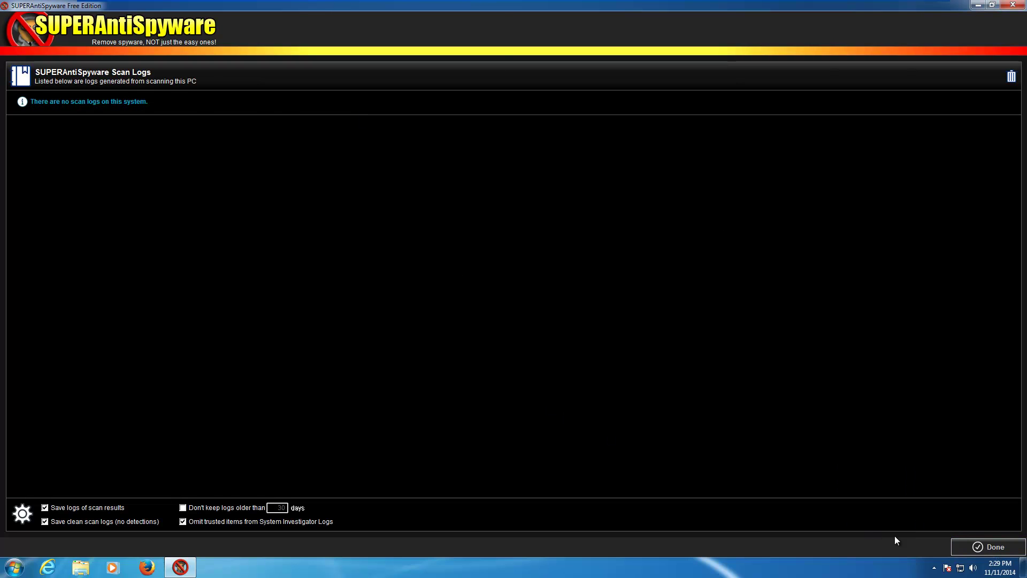
click(995, 548)
click(595, 111)
click(994, 547)
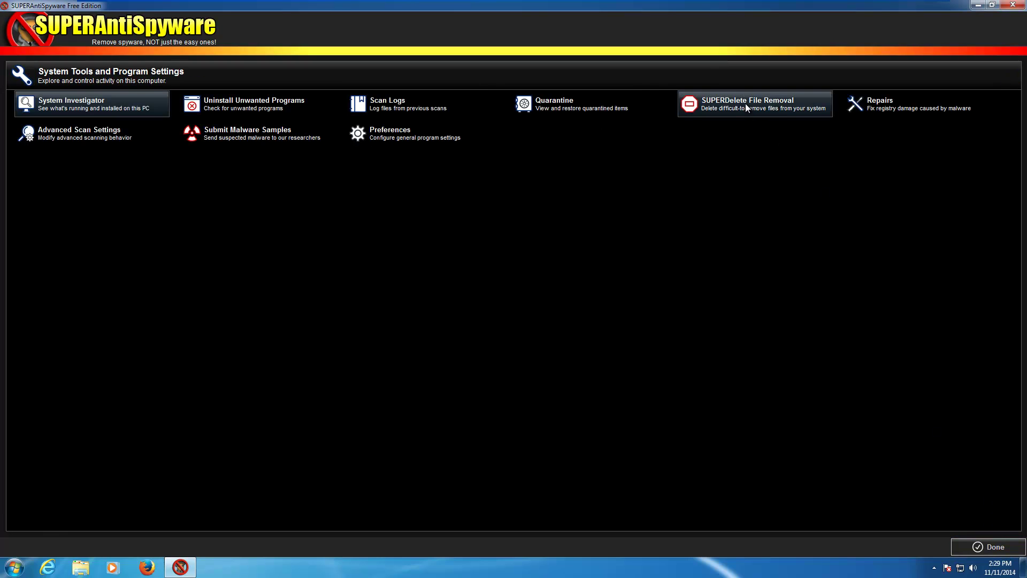
View and close the SUPERDelete list, Repairs list and Advanced Scan Settings
click(713, 111)
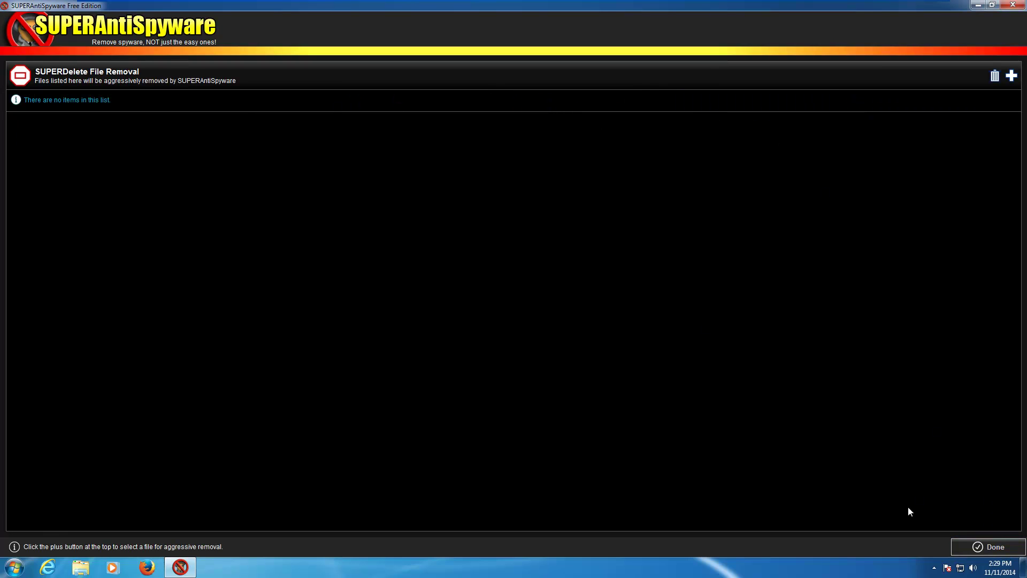
click(983, 547)
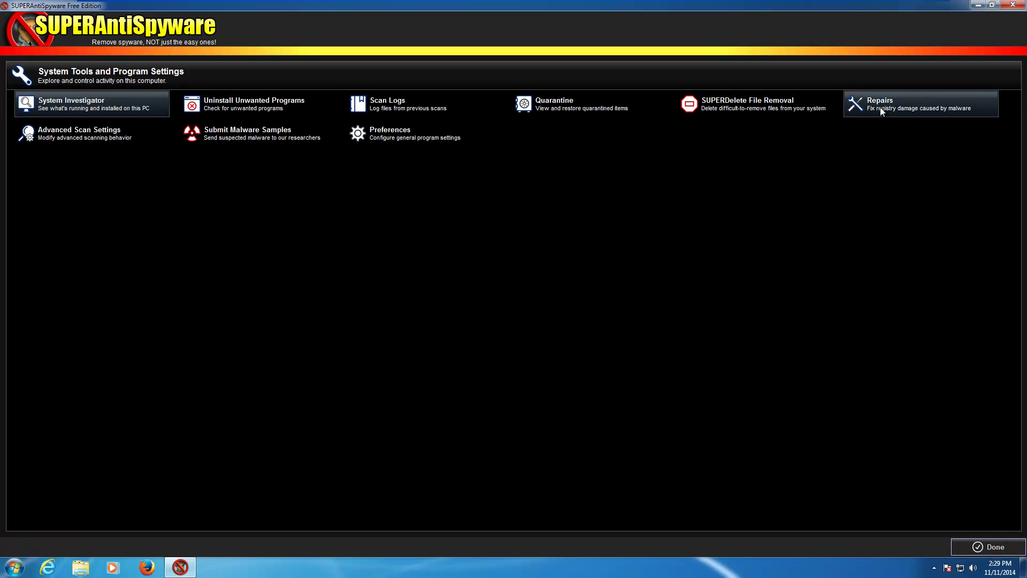
click(859, 107)
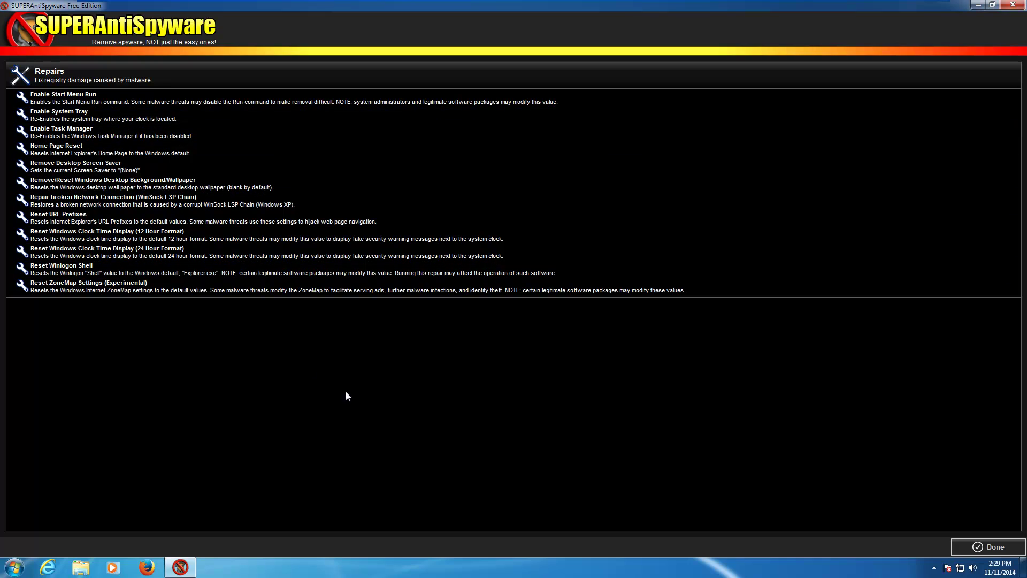
click(957, 546)
click(56, 141)
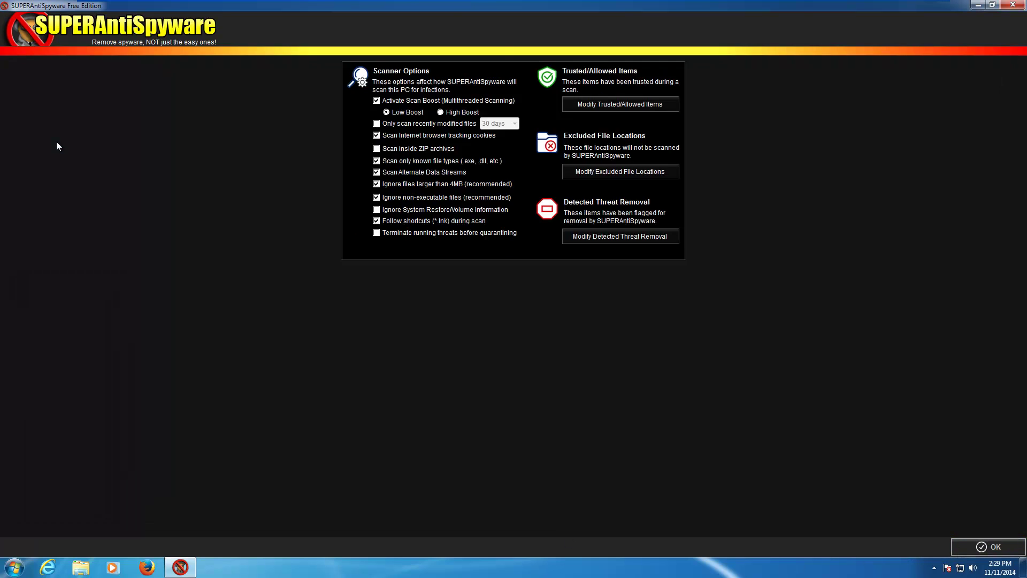
click(974, 549)
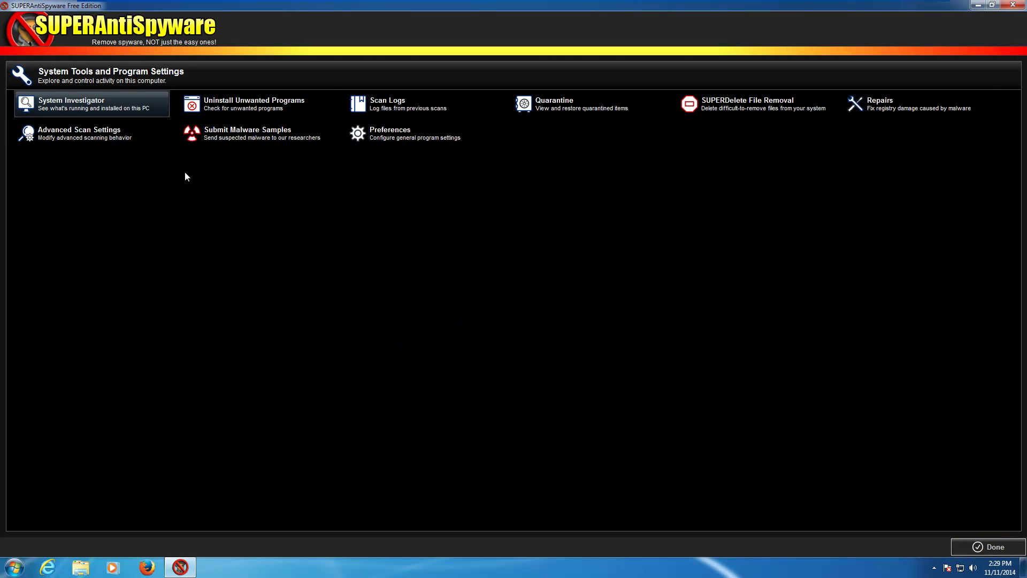
Open the Submit Malware Samples page and browse Explorer to DVD Drive (D:)
click(254, 132)
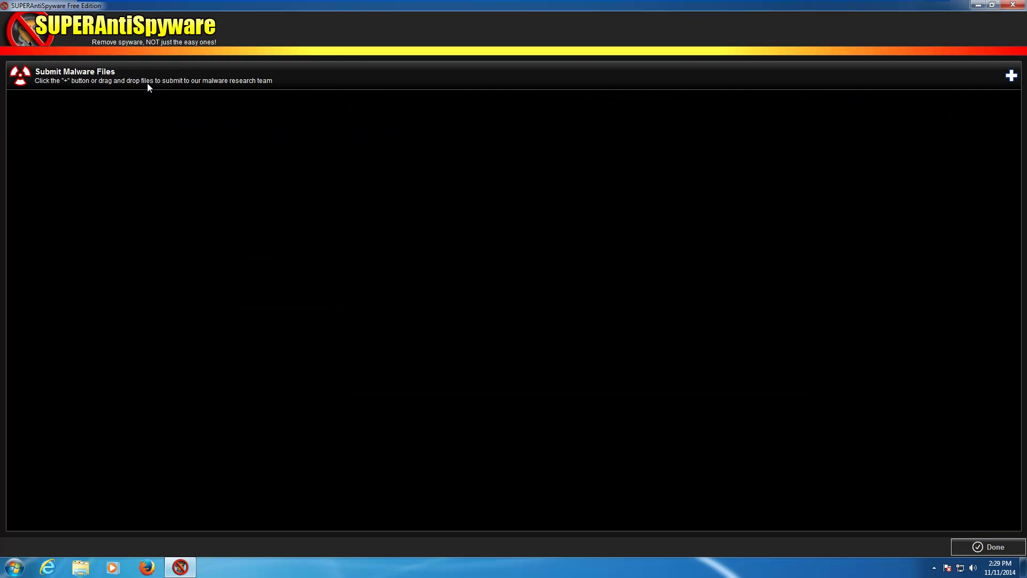
click(993, 6)
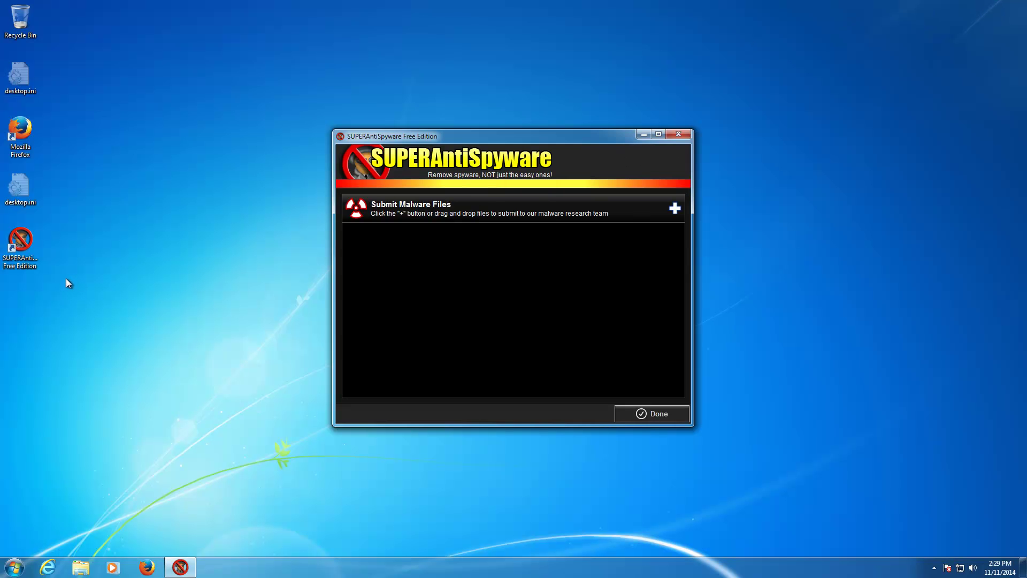
click(80, 567)
click(251, 198)
click(270, 186)
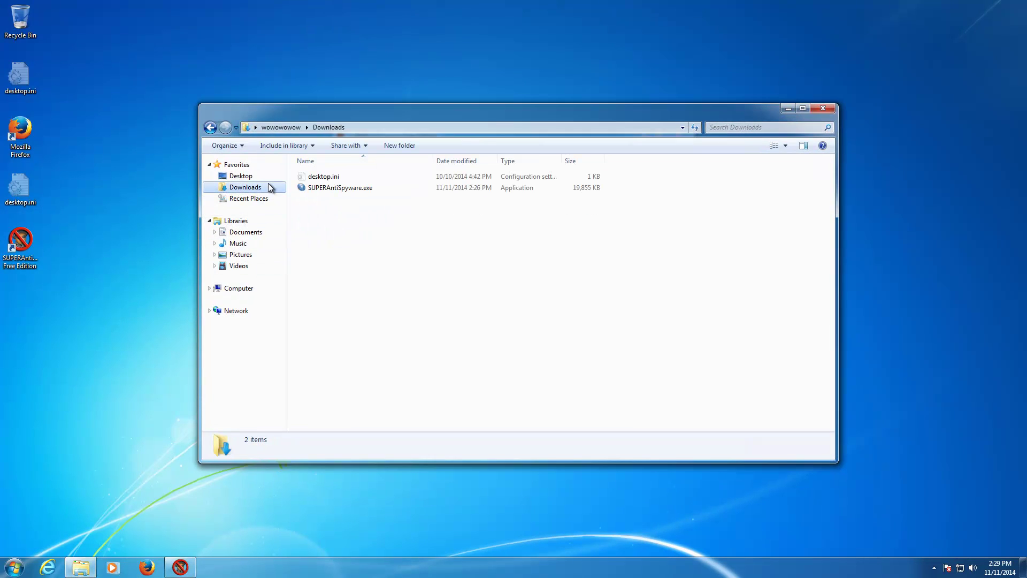
click(241, 289)
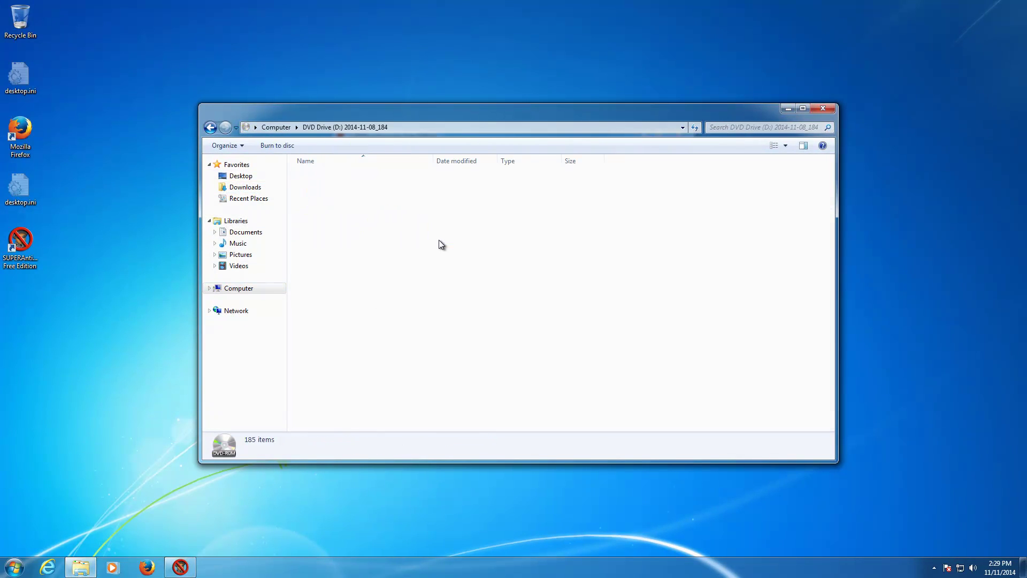
double_click(444, 245)
Submit the first sample file from the DVD drive and return to the main dashboard
drag(401, 118, 515, 345)
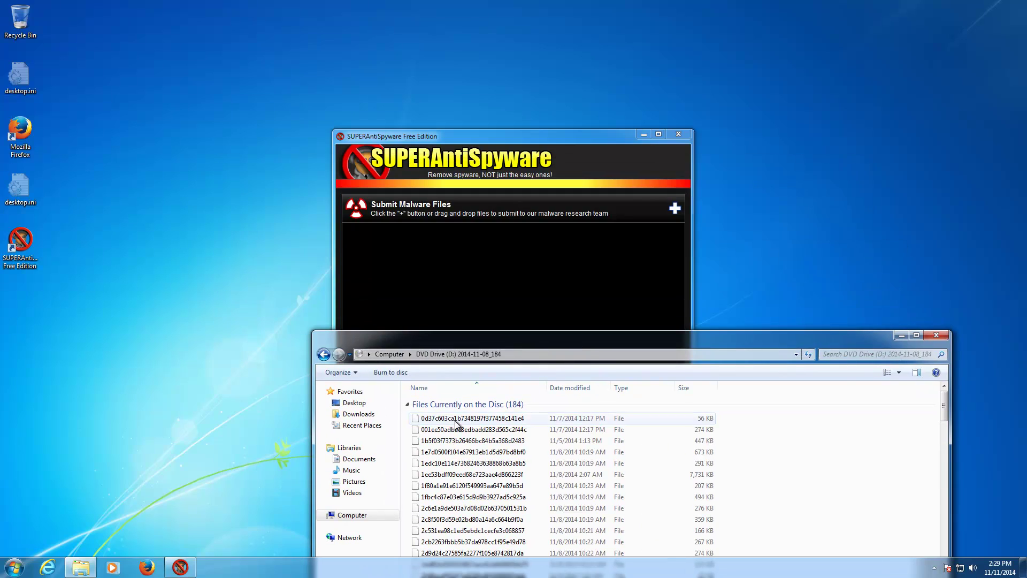
drag(471, 417, 639, 207)
click(527, 284)
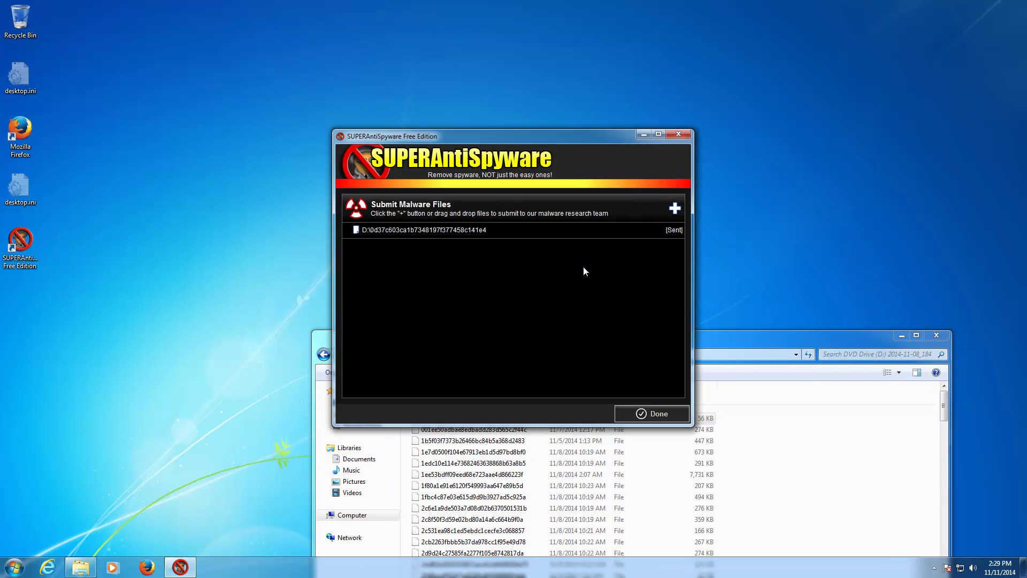
click(644, 417)
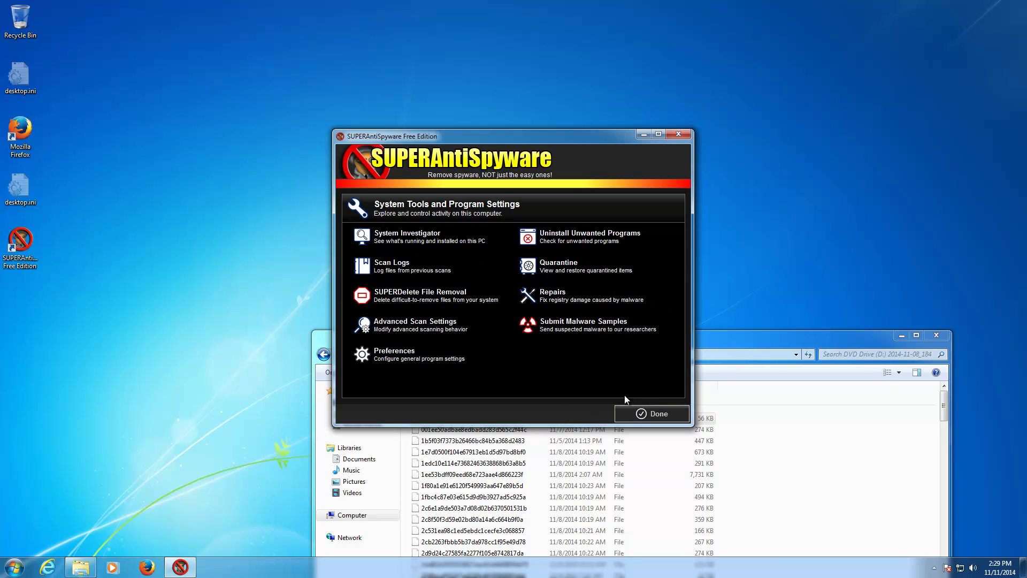
click(637, 413)
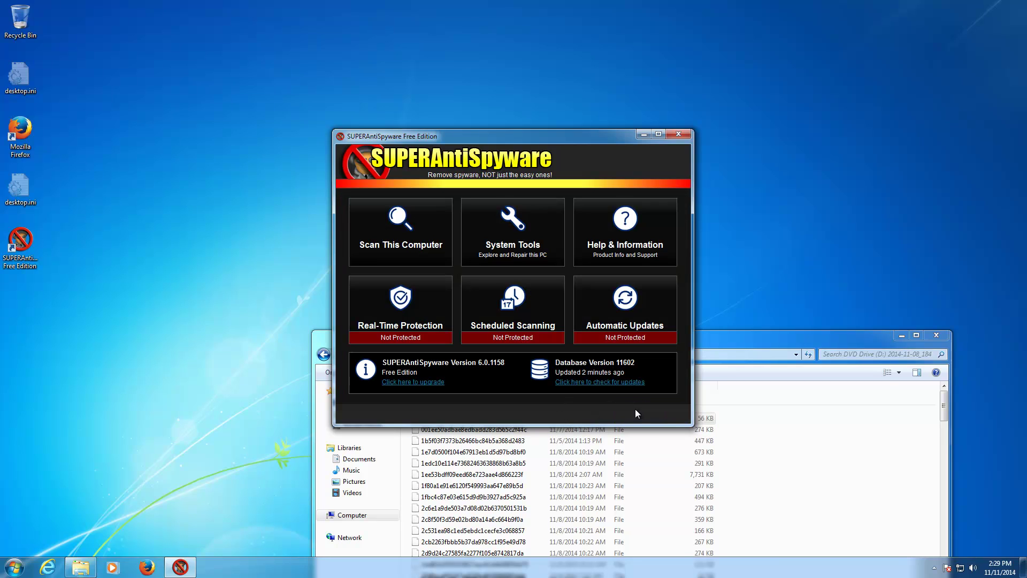
Open Help & Information, bringing up the Worldwide Threat Map page in Firefox
click(611, 221)
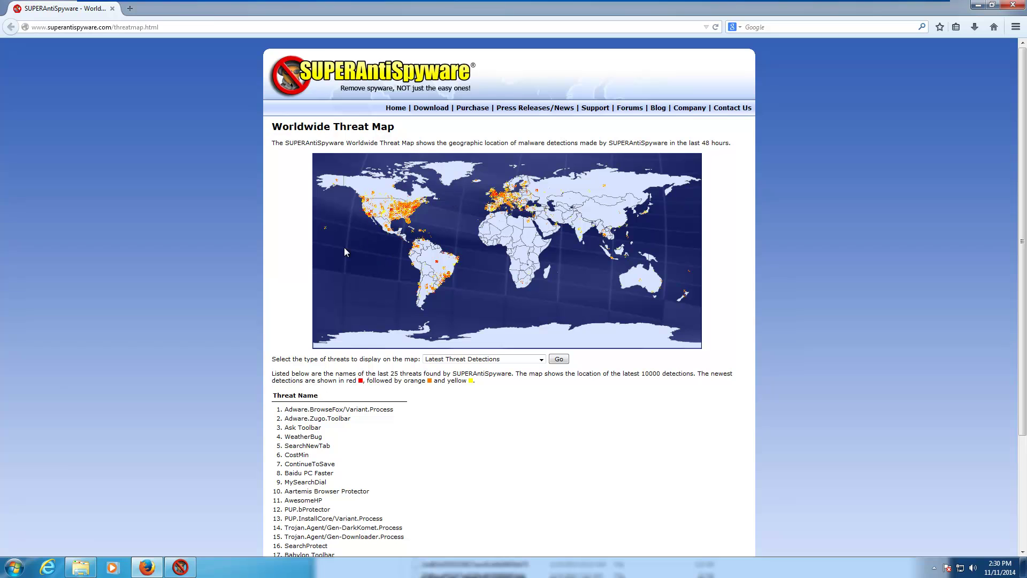
click(1018, 5)
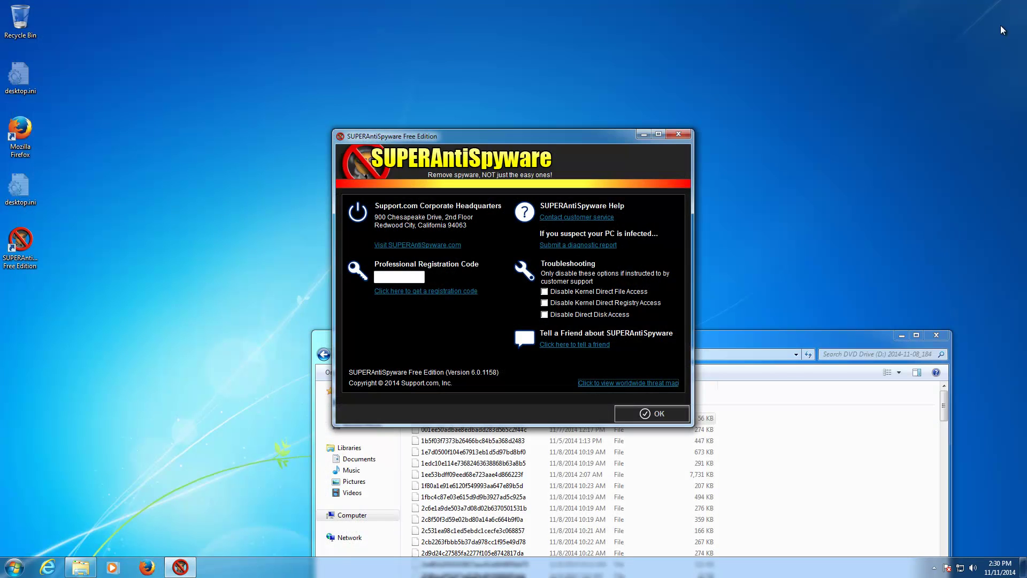
Close the help panel and review the Real-Time Protection settings
click(646, 414)
click(410, 303)
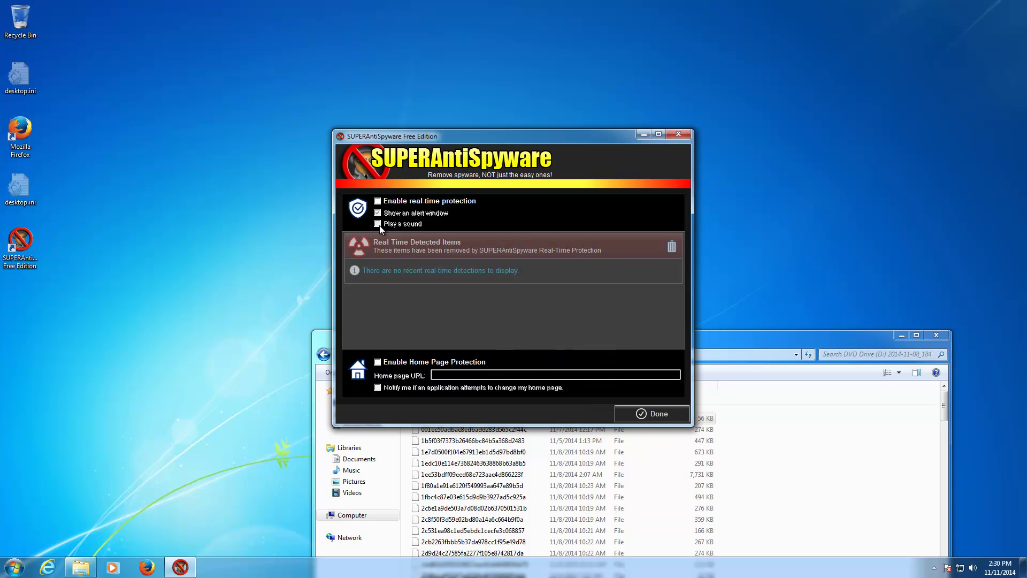
click(640, 414)
View Scheduled Scanning, dismissing its Pro-only notice, then the Automatic Updates settings
click(495, 338)
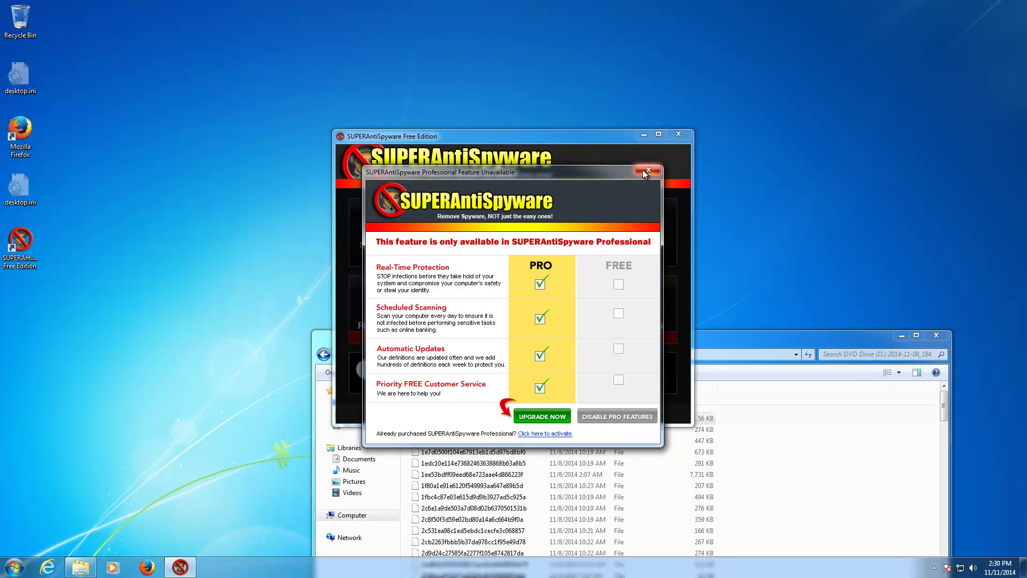
click(648, 169)
click(621, 300)
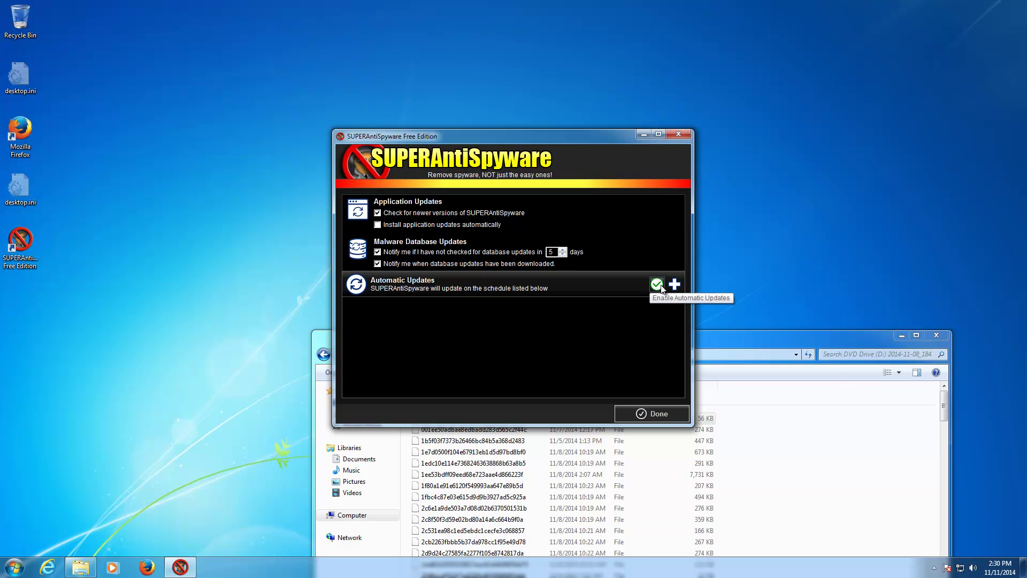
click(647, 417)
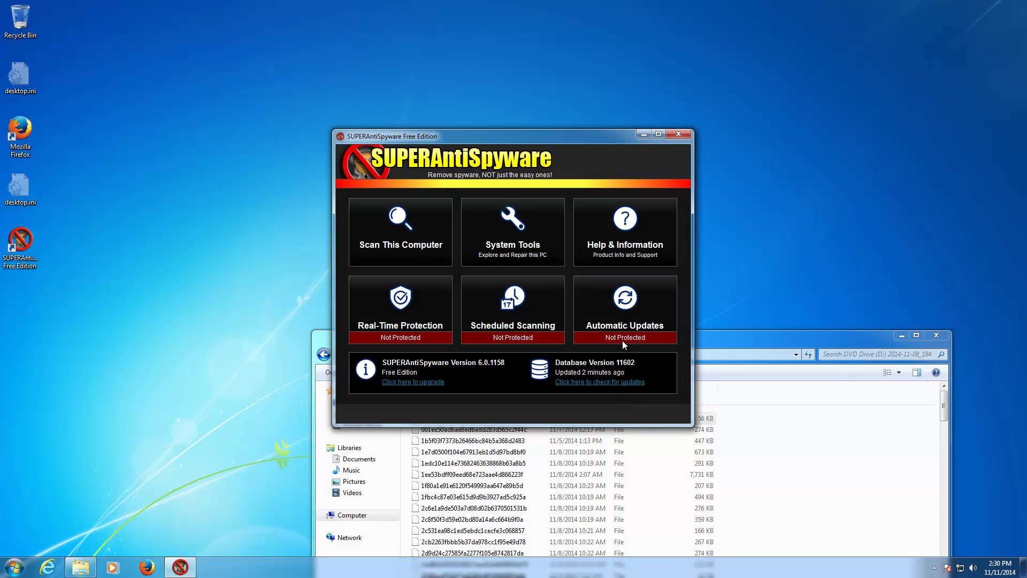
Check for database updates, then run a Critical Point Scan that finds no harmful items
click(578, 382)
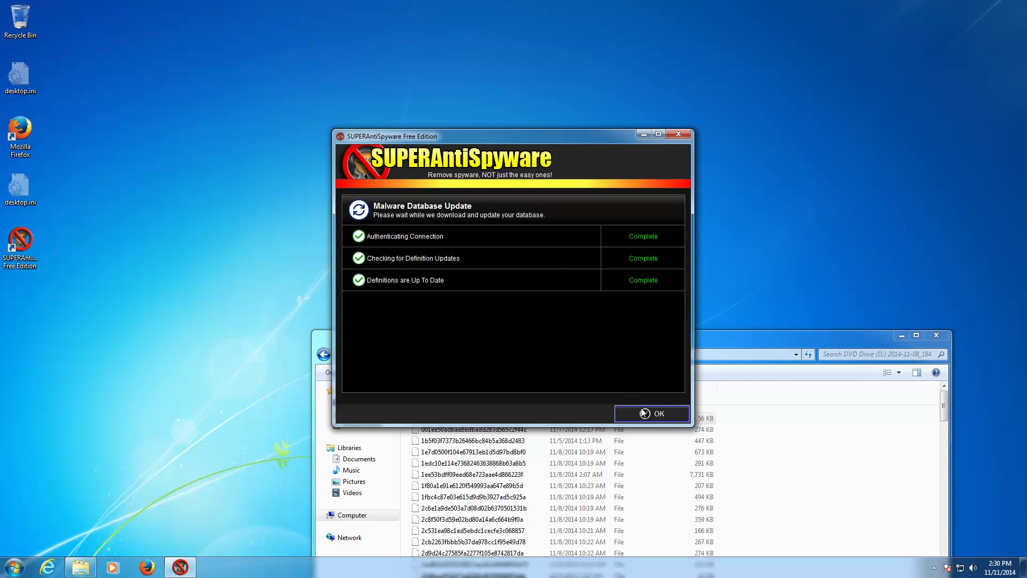
click(644, 413)
click(442, 258)
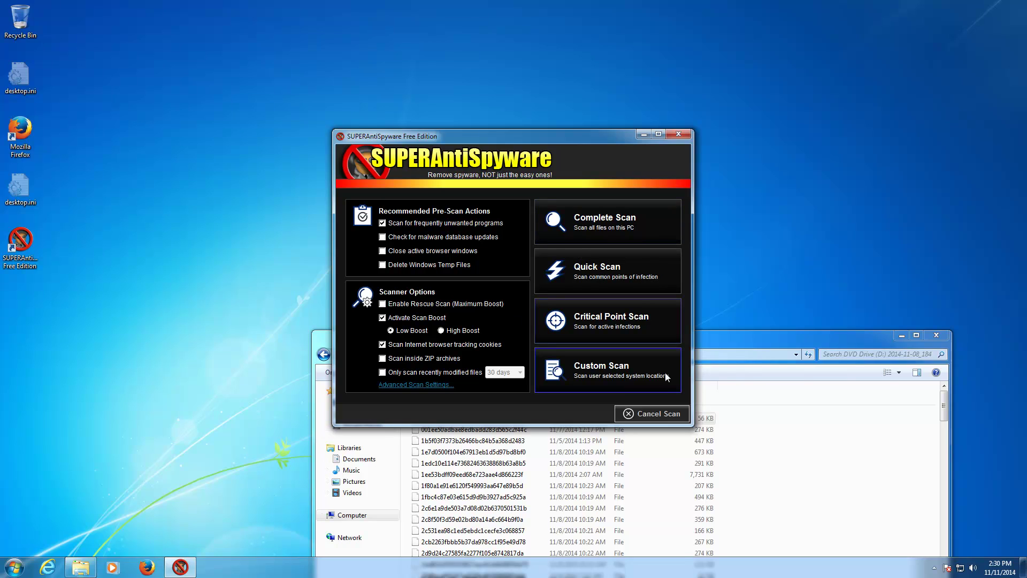
click(599, 309)
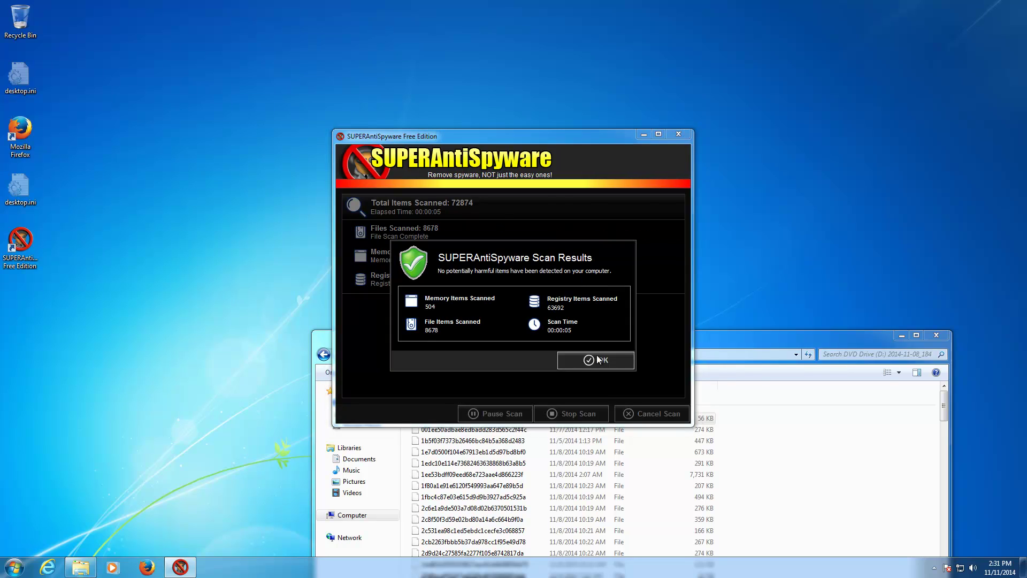
click(595, 360)
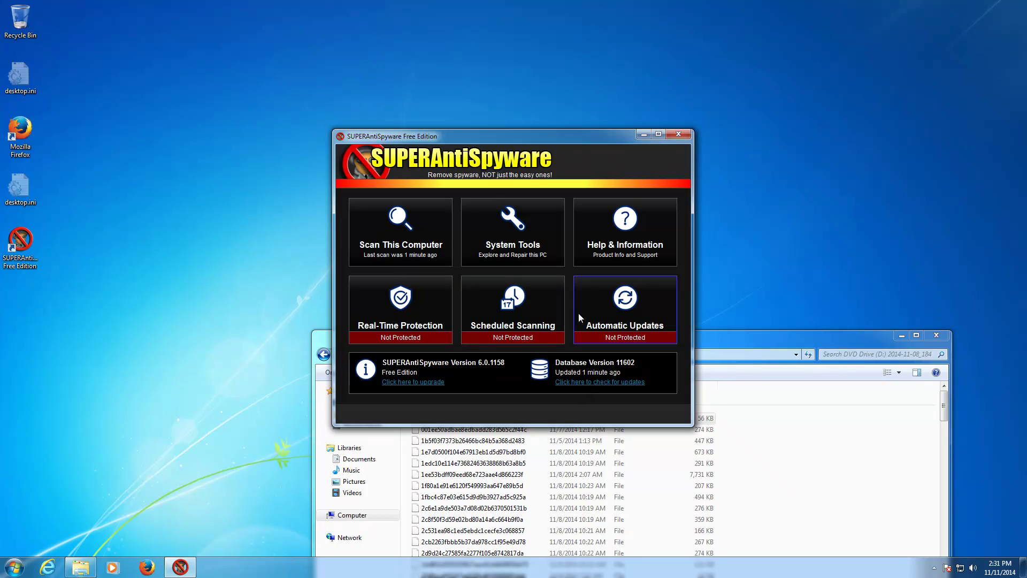
Look over the Scan This Computer choices and cancel back to the home screen
click(440, 247)
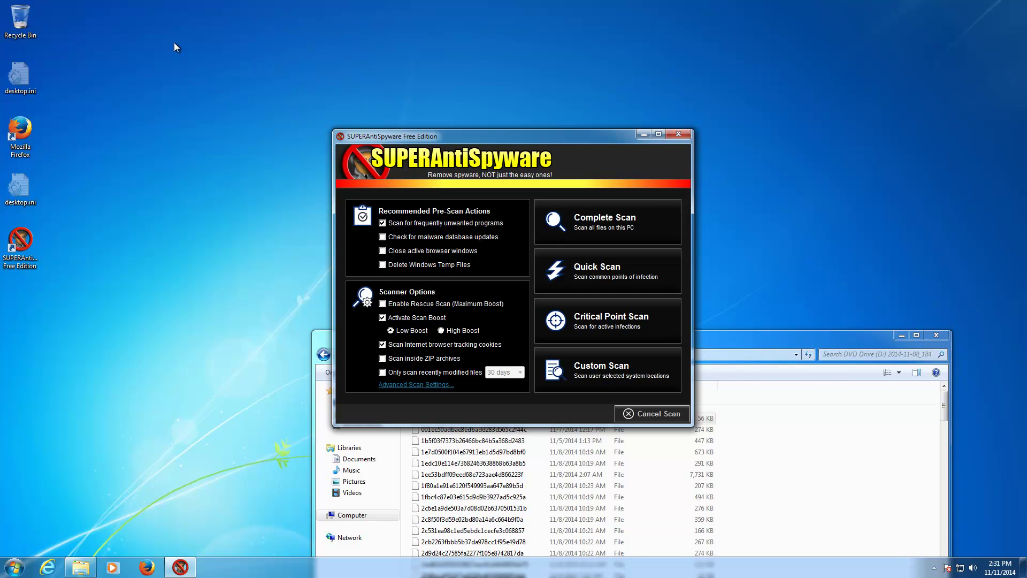
click(636, 421)
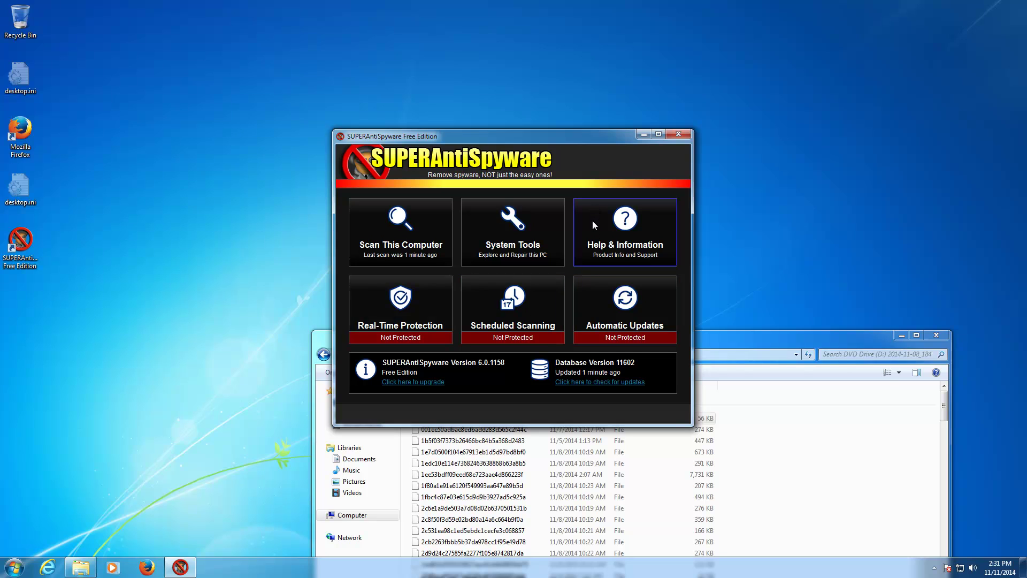
Select all 185 files on DVD drive D: in Explorer
click(789, 419)
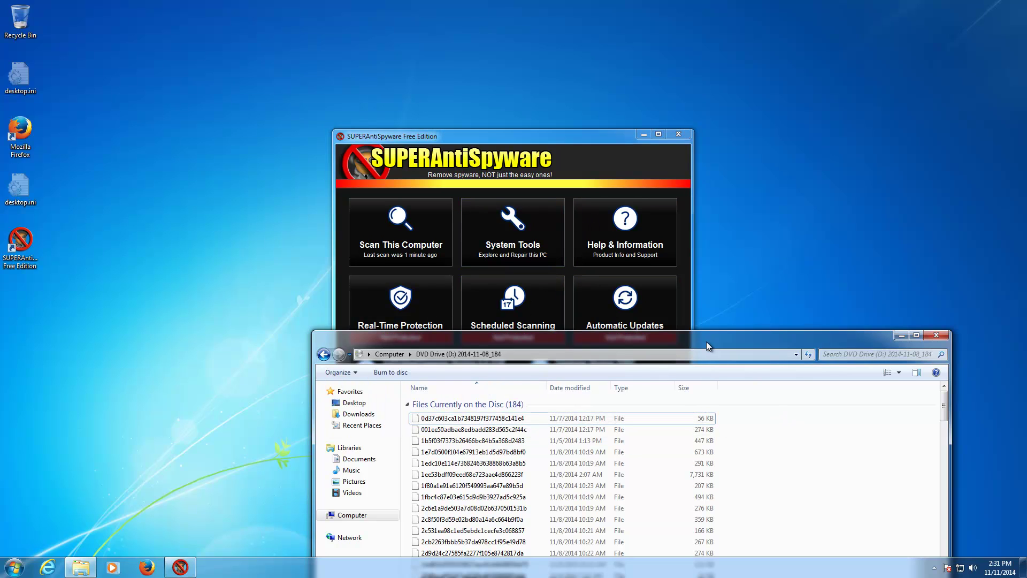
drag(706, 341, 659, 137)
key(BackSpace)
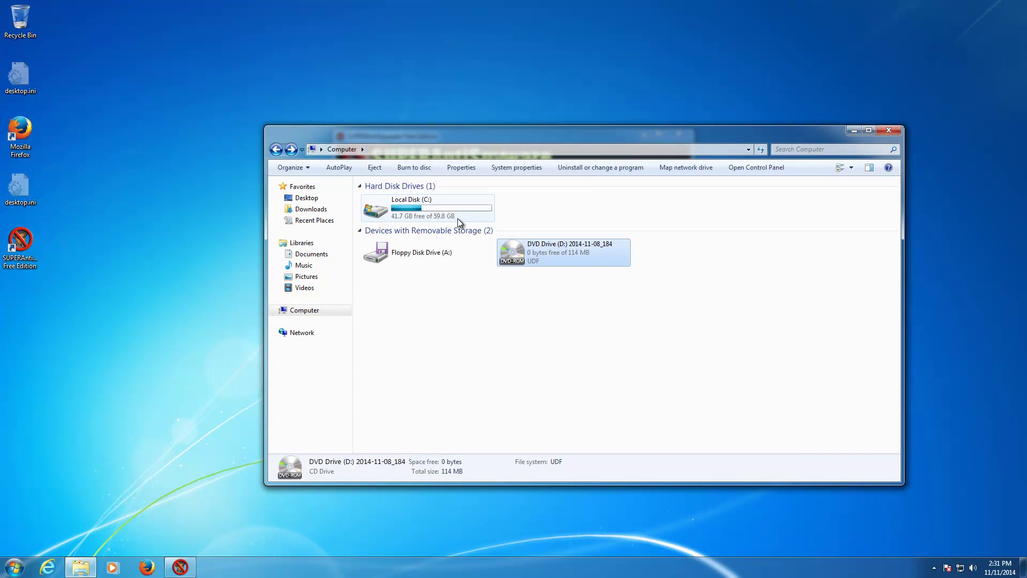
double_click(506, 246)
click(468, 271)
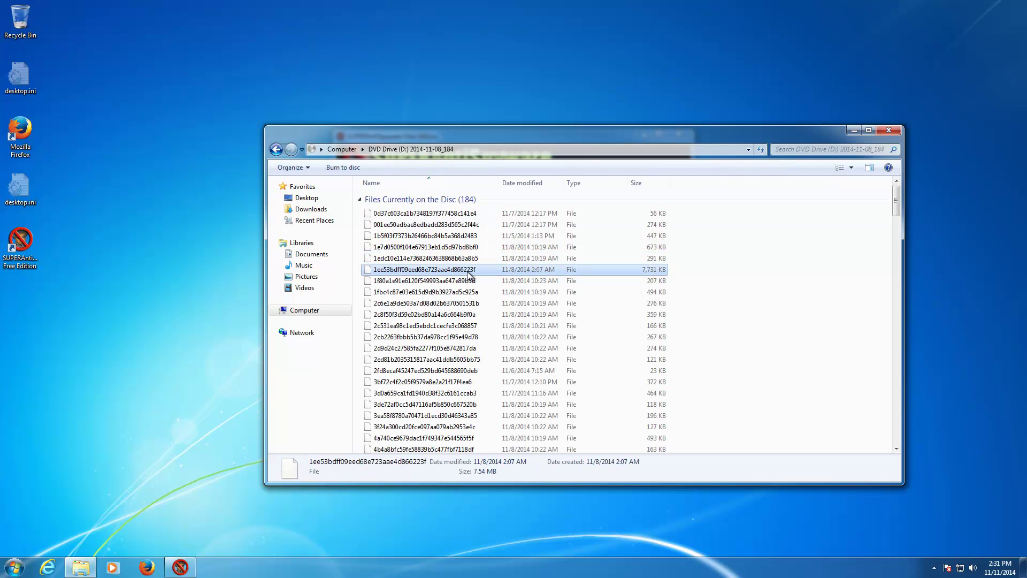
key(ctrl+a)
Create desktop folder 'a', copy the selected files into it and open it
right_click(119, 269)
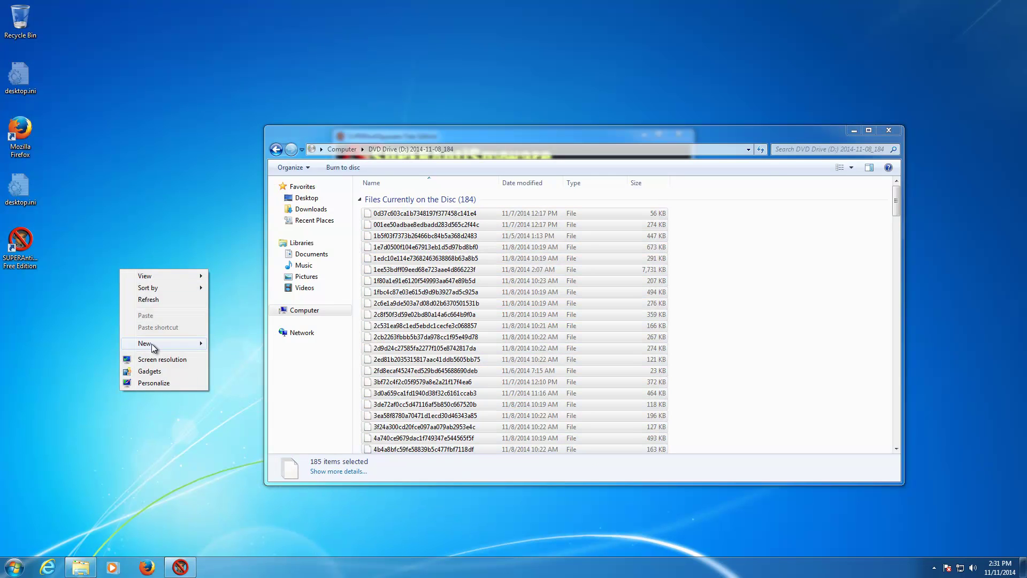
mouse_move(154, 345)
click(248, 344)
text(a)
key(Return)
drag(375, 315, 146, 297)
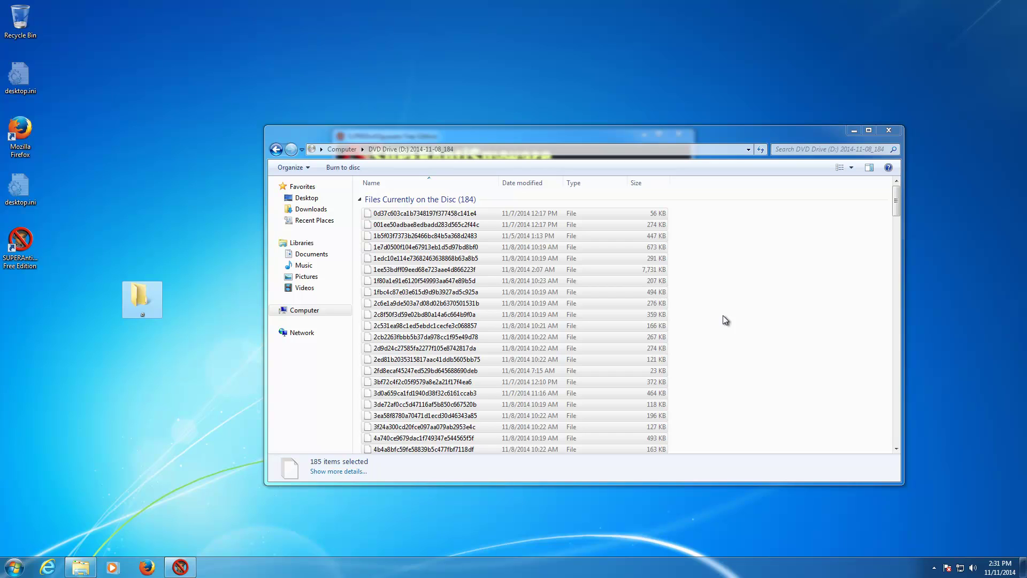
double_click(130, 292)
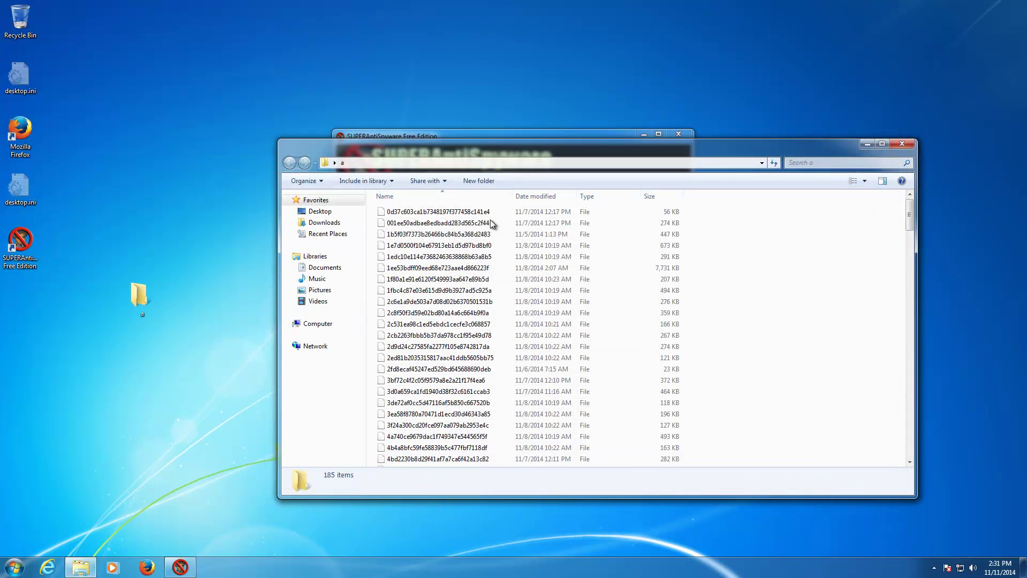
Open Command Prompt and change into the Desktop\a folder
click(15, 568)
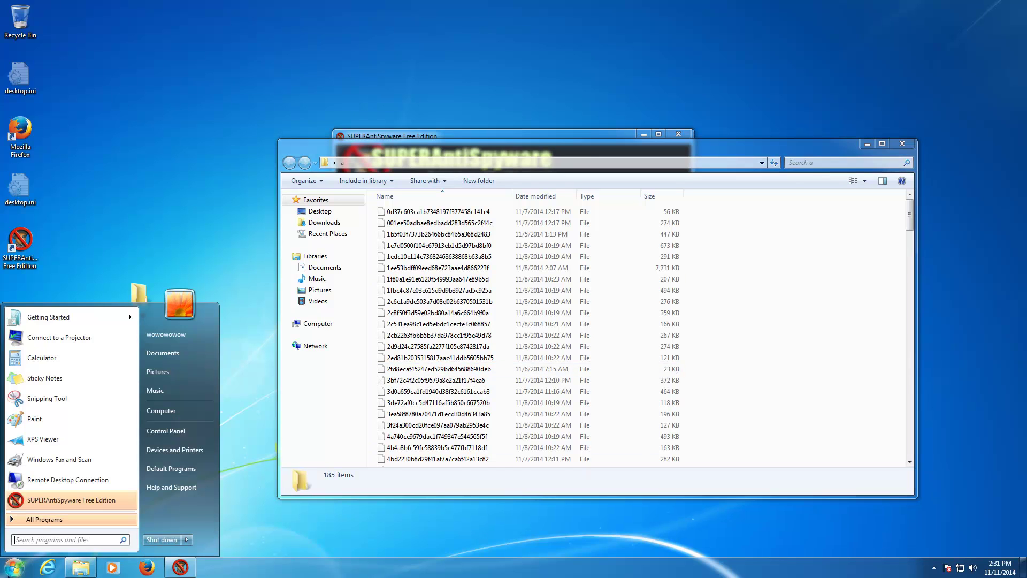
text(cmd)
key(Return)
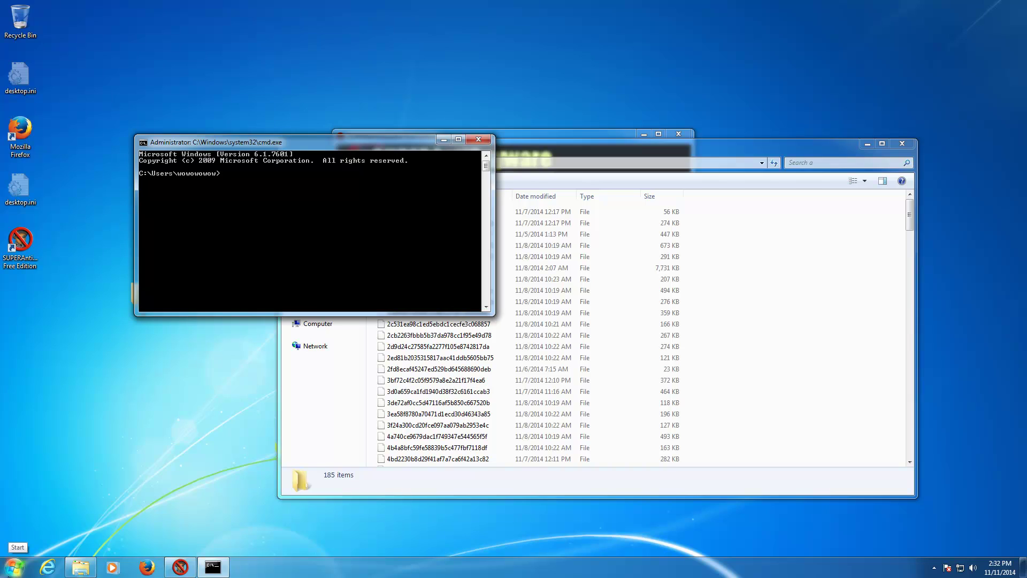
text(cd a)
key(Return)
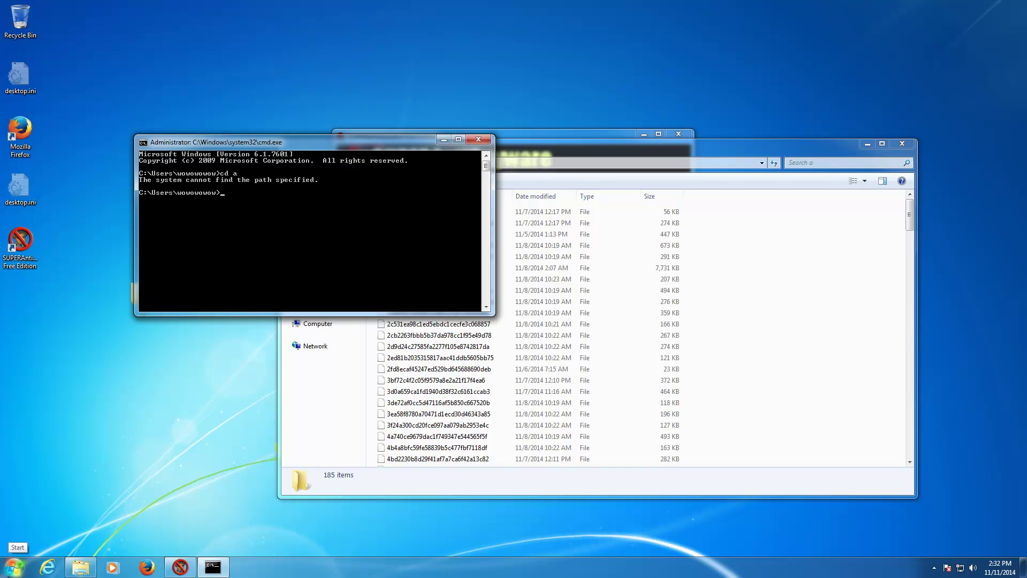
text(cd Desktop)
key(Return)
text(cd a)
key(Return)
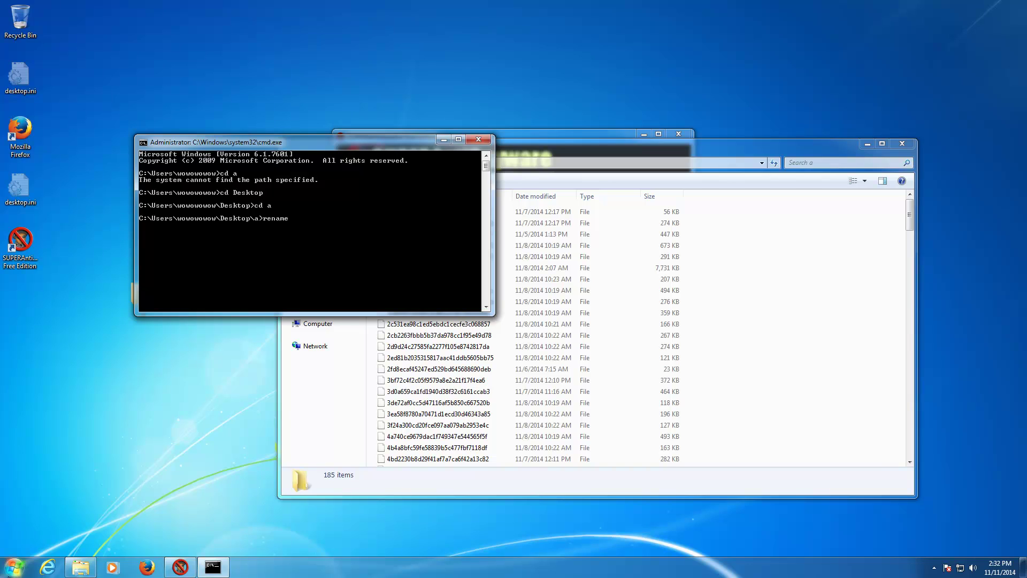
Run 'rename * *.exe' on all files there and close the console
text(rename * *.exe)
key(Return)
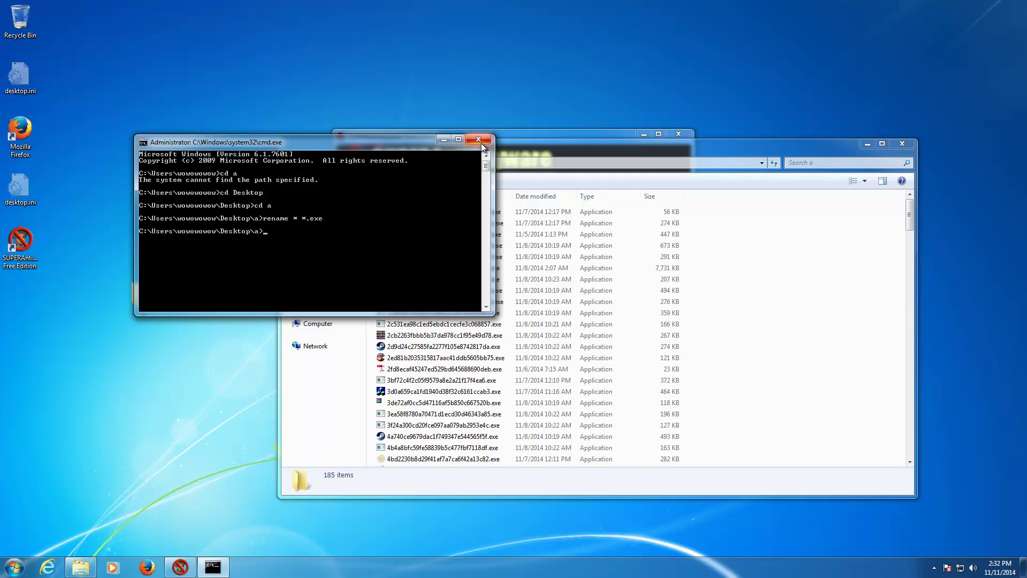
click(479, 140)
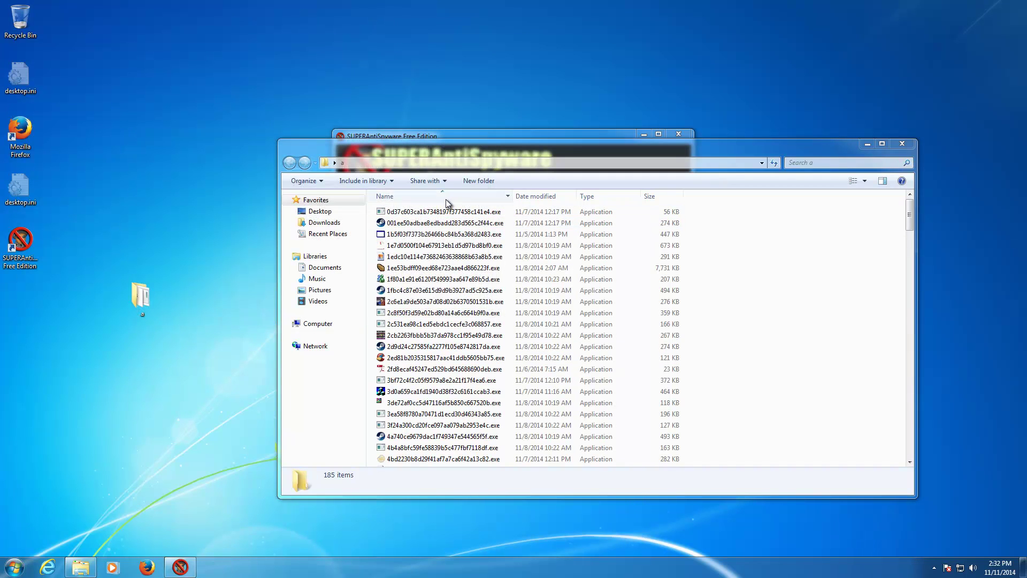
Sort folder a's files by size and enlarge the Explorer window
click(669, 198)
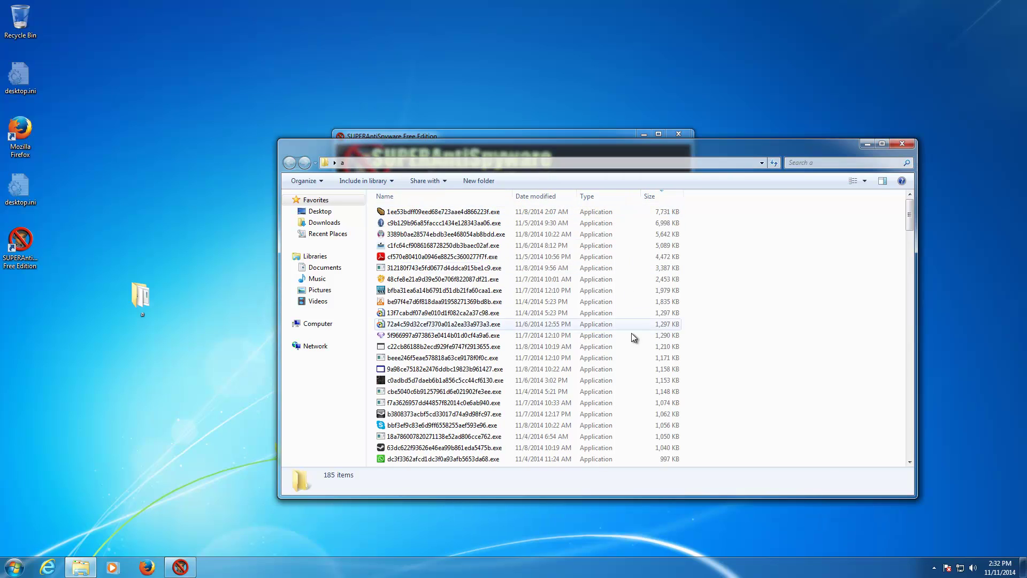
scroll(635, 383, down, 20)
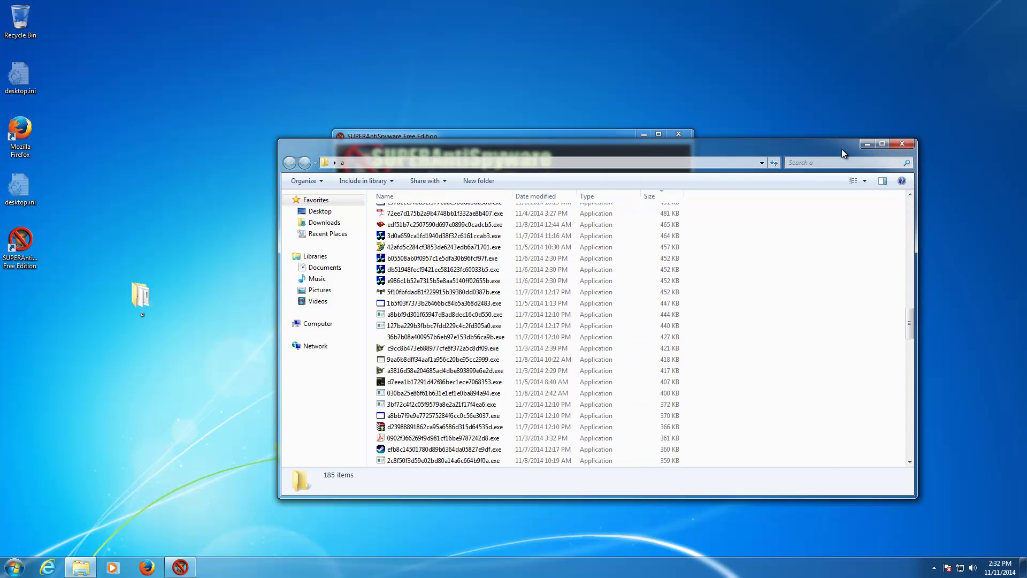
drag(842, 150, 694, 78)
drag(767, 426, 937, 549)
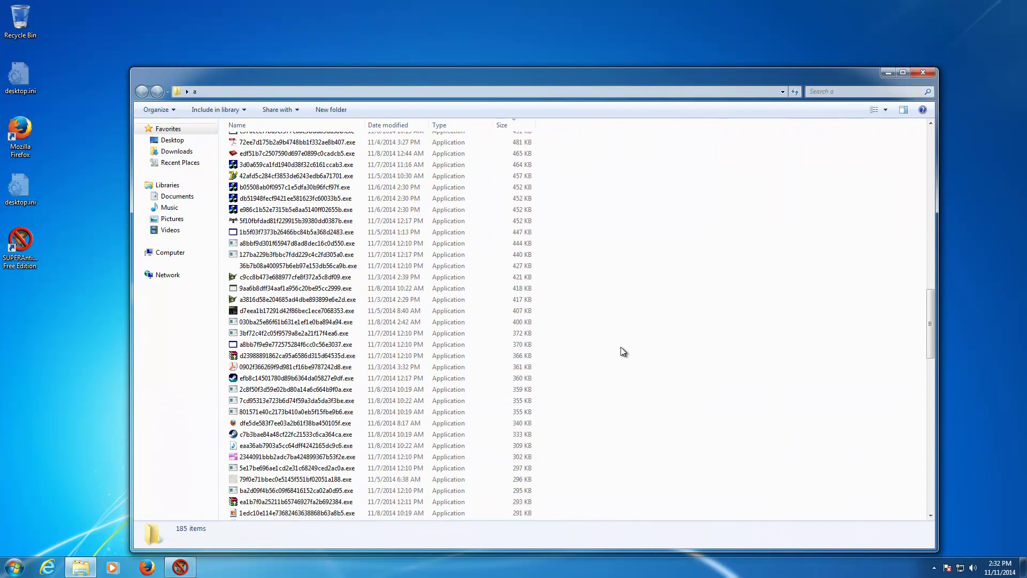
Select and launch batches of six, seven, one and four samples, closing the crash error
drag(615, 380, 373, 317)
drag(635, 266, 467, 200)
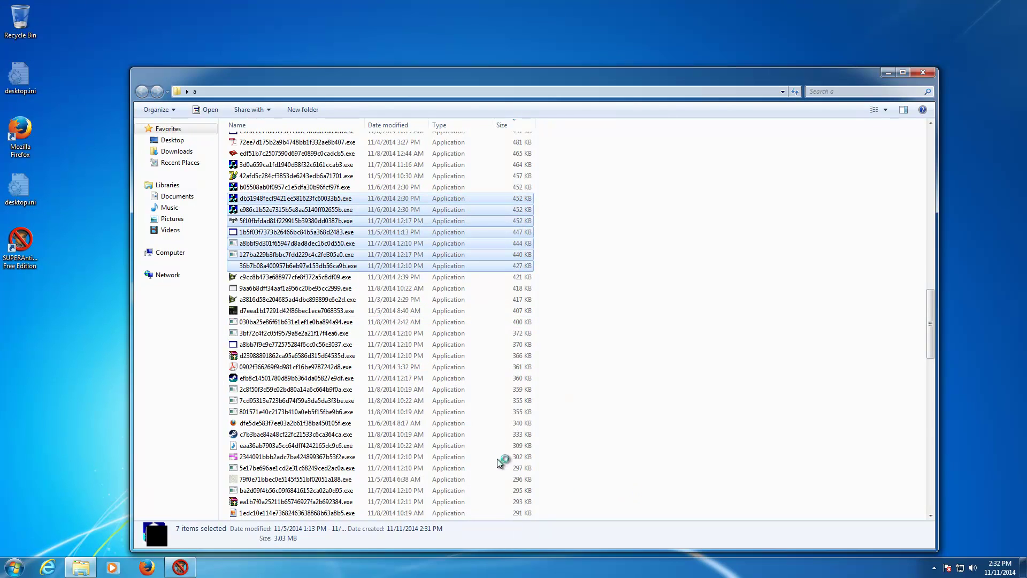
drag(630, 498, 478, 458)
drag(588, 511, 462, 477)
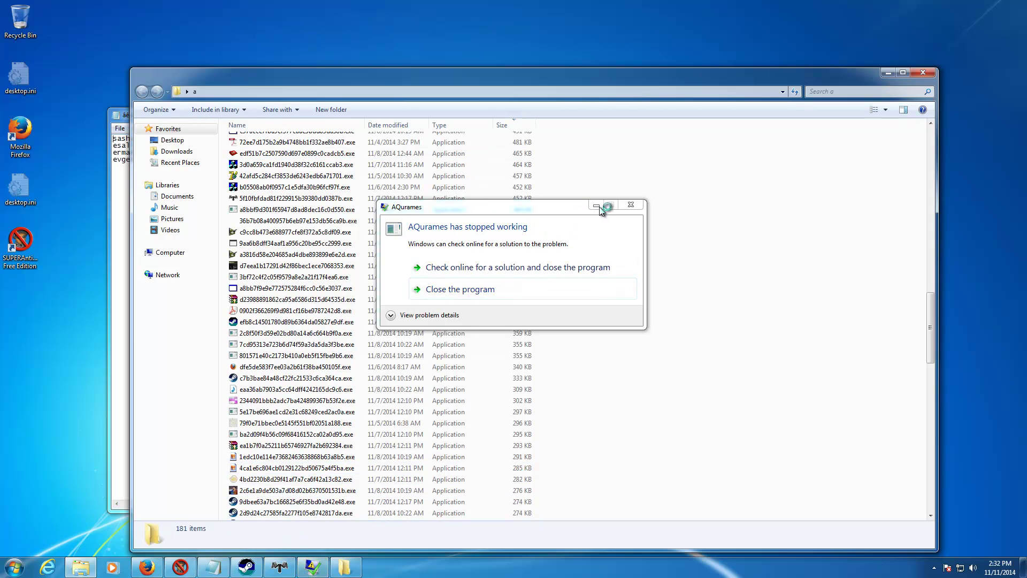
click(631, 204)
drag(591, 177, 476, 143)
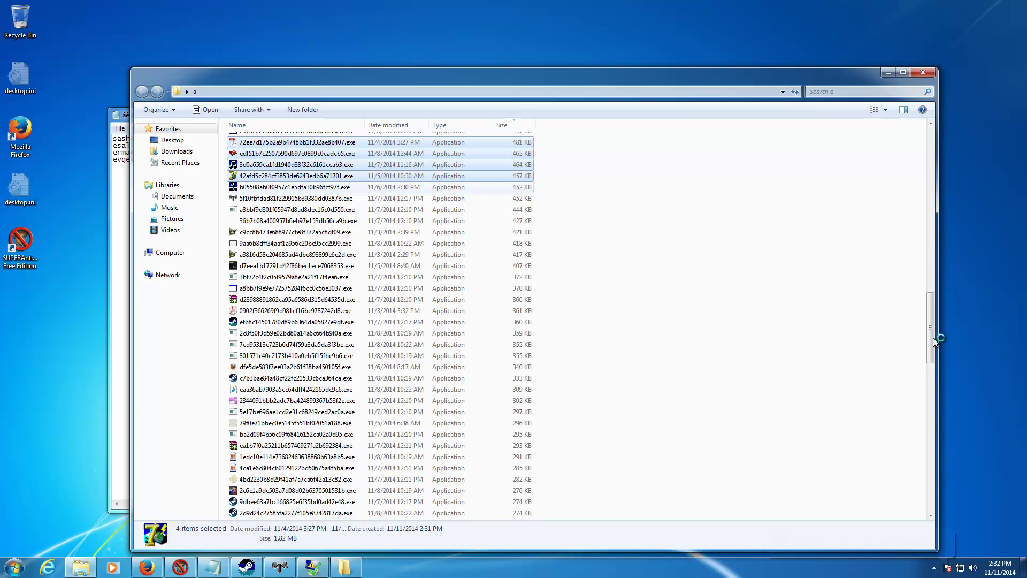
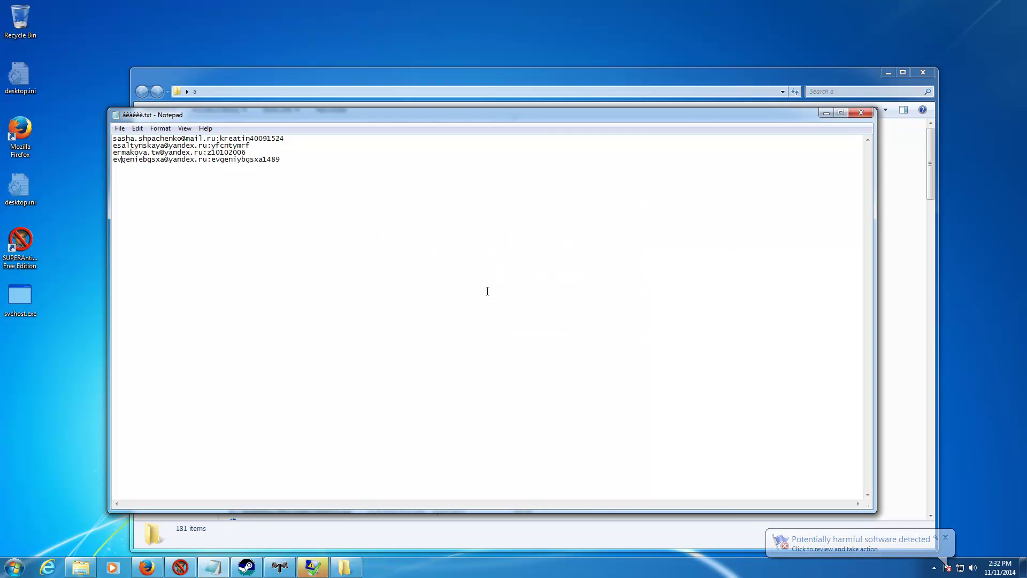
Close the crashed program, Notepad and the Win32 error, leaving folder a's executables unselected
click(860, 112)
click(635, 288)
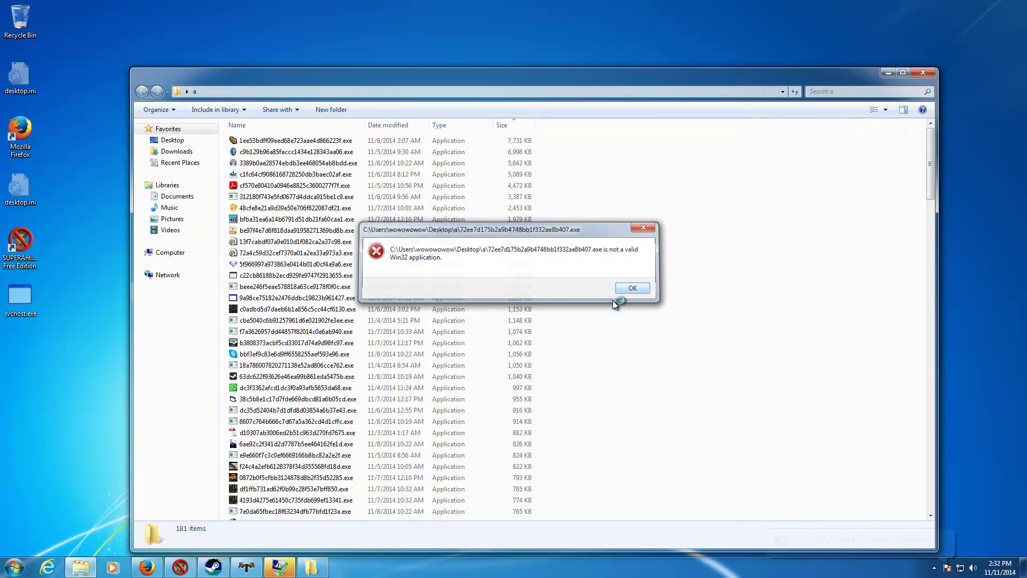
scroll(599, 347, down, 3)
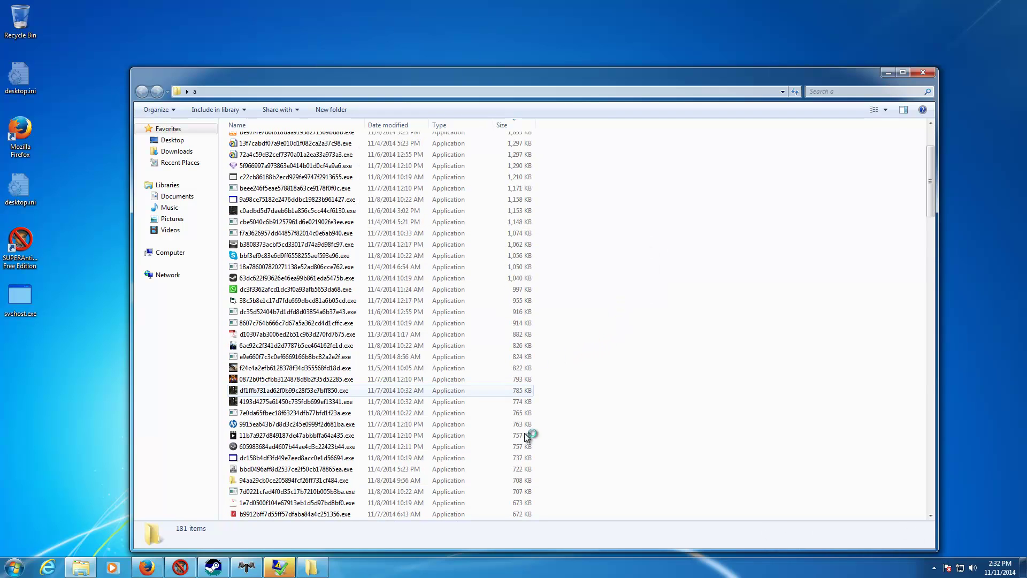
drag(560, 424, 479, 368)
scroll(478, 367, up, 3)
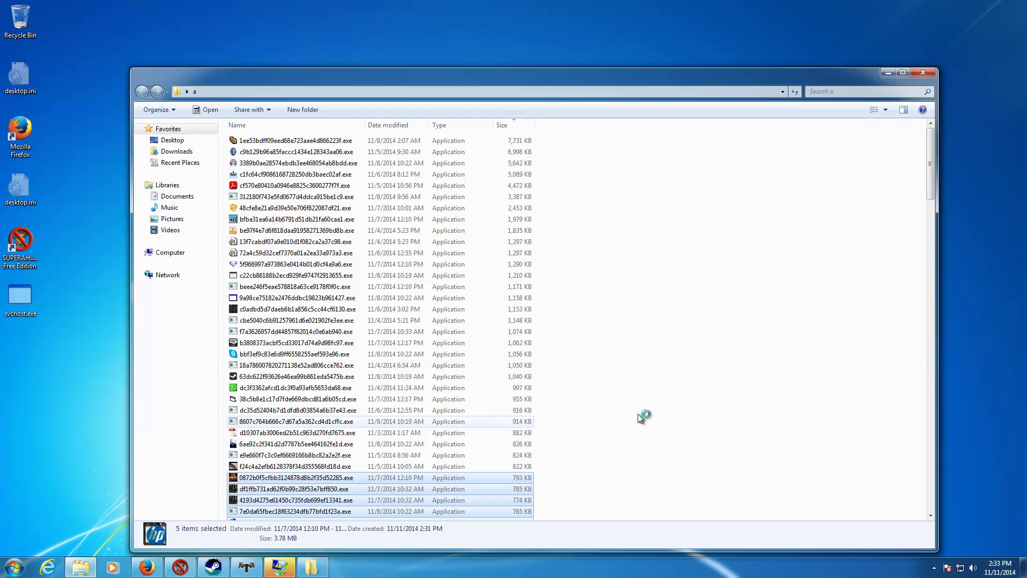
scroll(426, 475, down, 2)
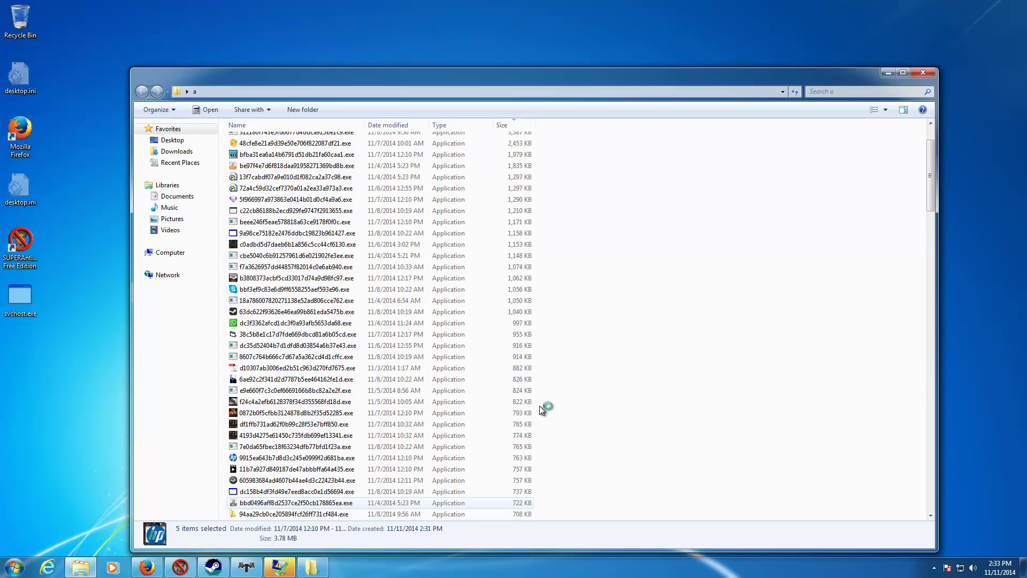
click(595, 389)
scroll(589, 363, down, 10)
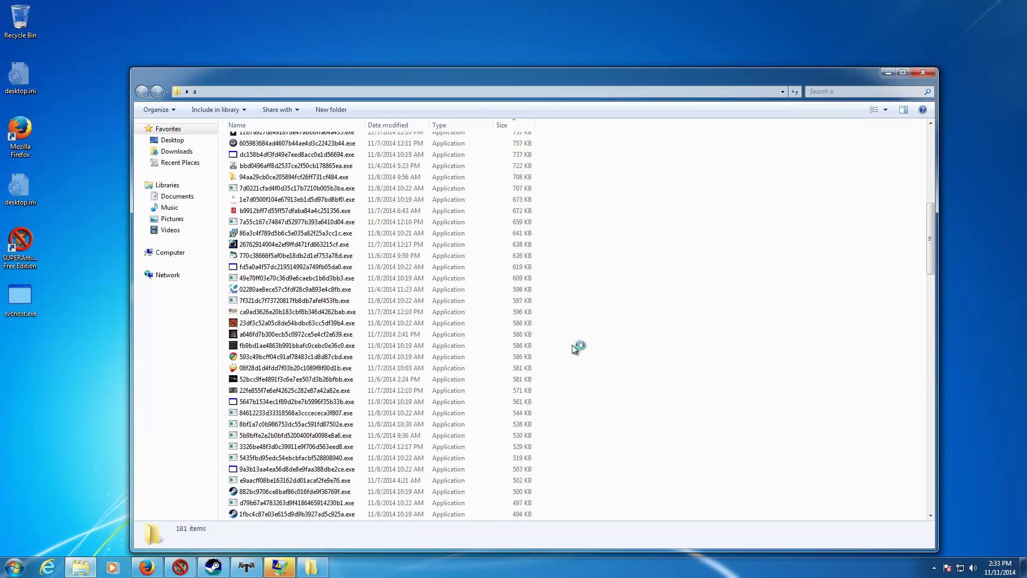
Postpone the IE11 first-run setup and close the AQurames crash message
drag(549, 331, 470, 287)
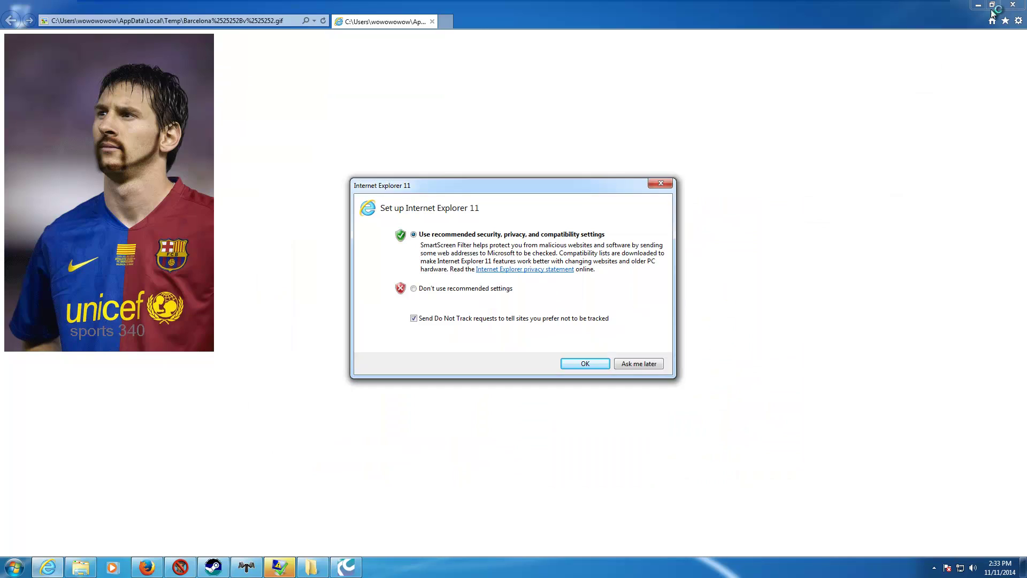
click(632, 364)
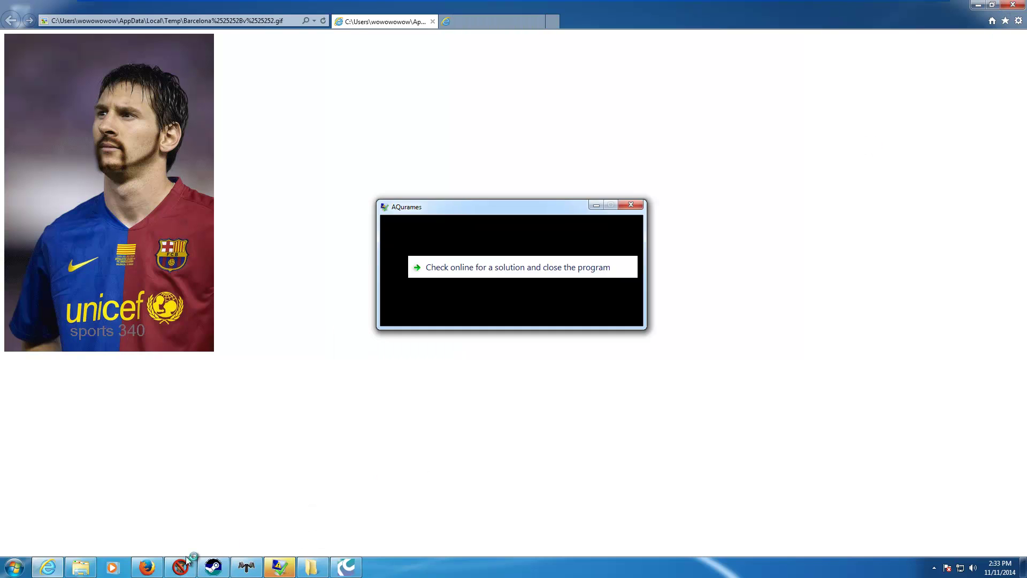
click(457, 292)
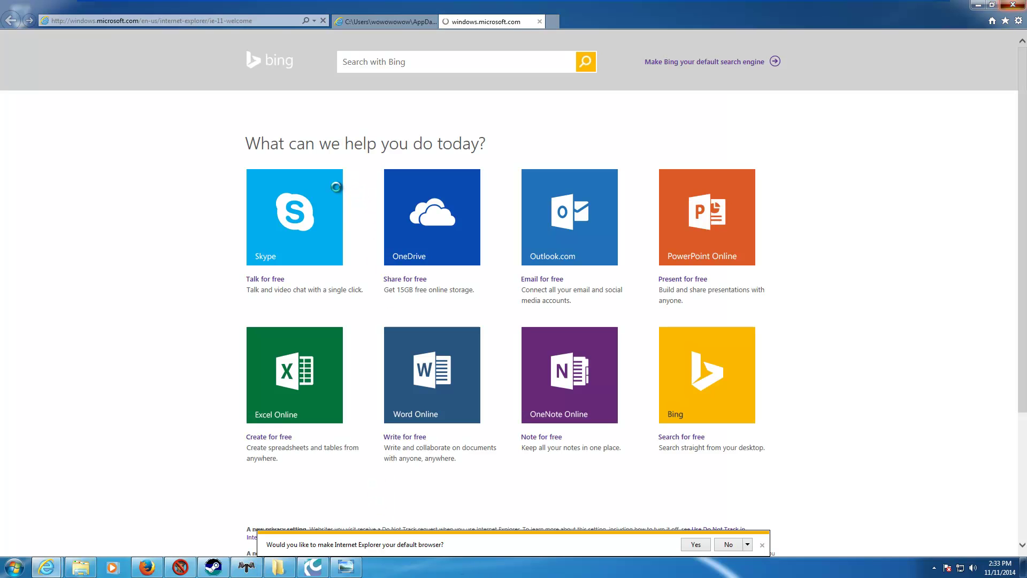
Close Internet Explorer with Alt+F4 and bring up Task Manager
key(alt+F4)
key(ctrl+shift+Escape)
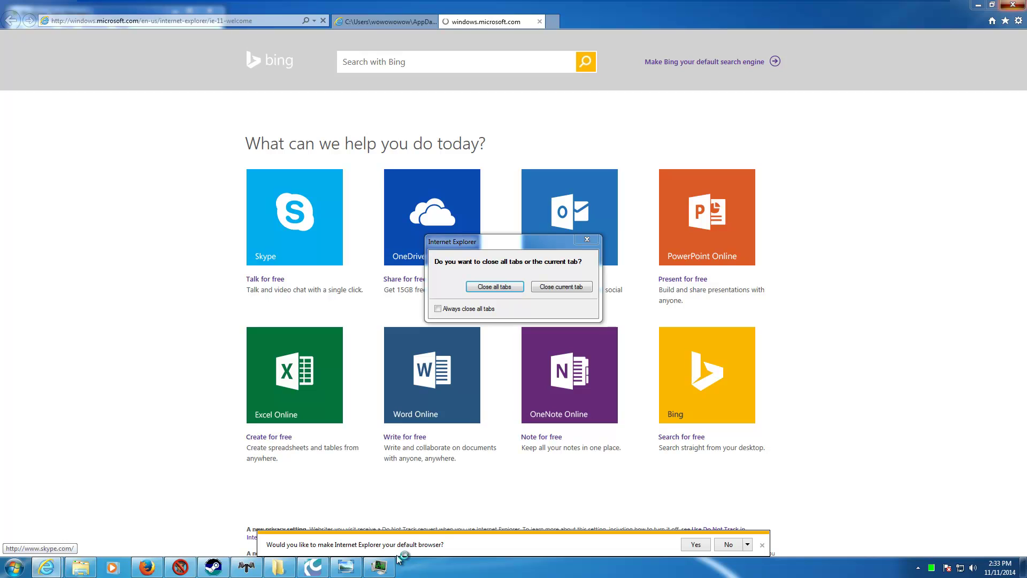
key(Escape)
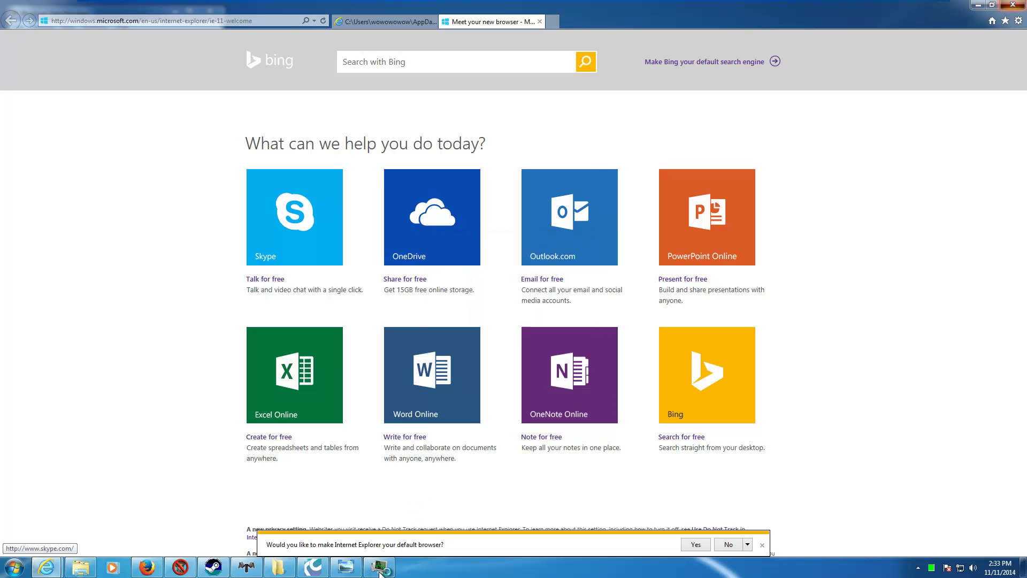
Bring Task Manager forward and view its Processes and Performance tabs
click(379, 567)
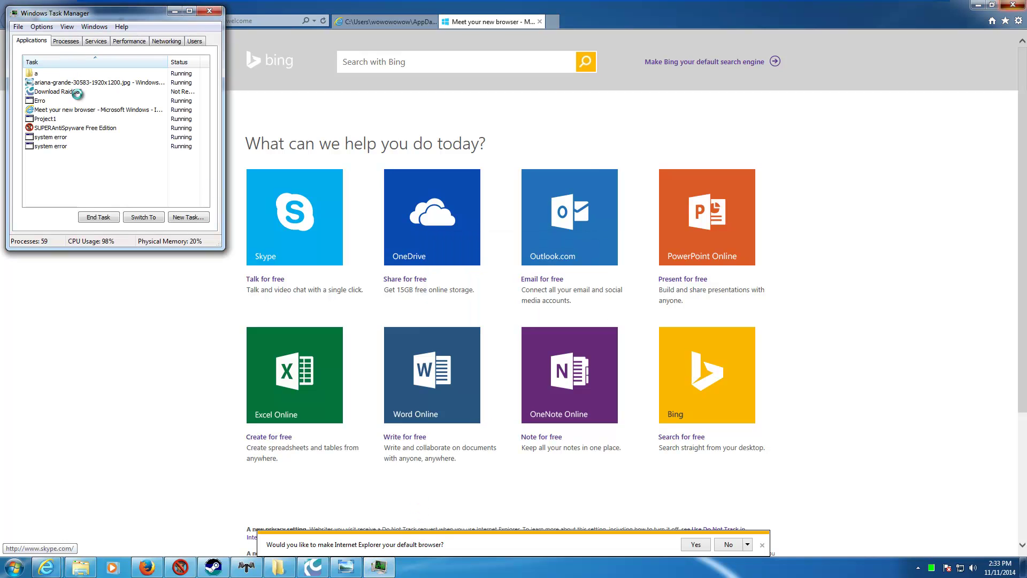
click(79, 43)
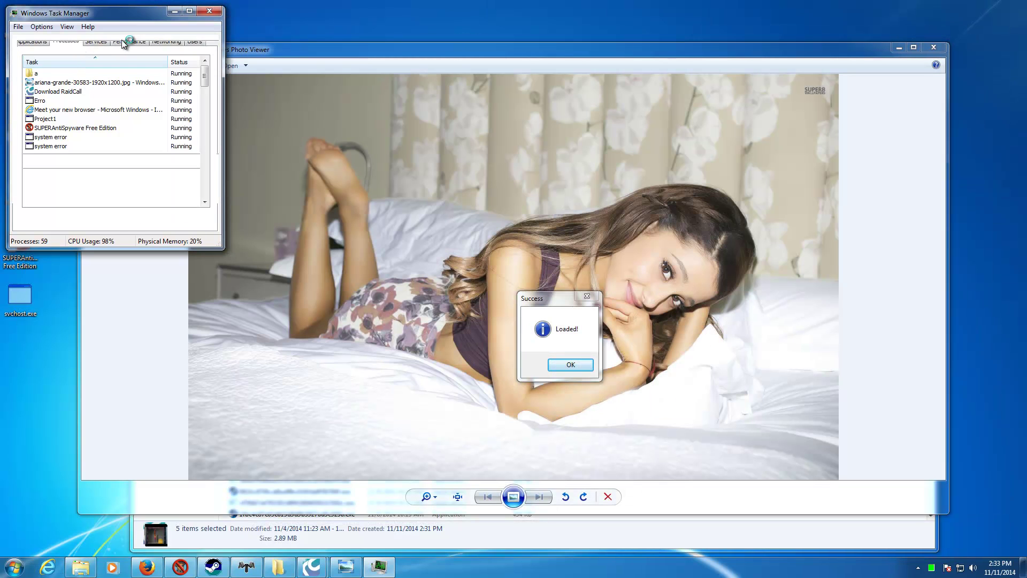
click(124, 42)
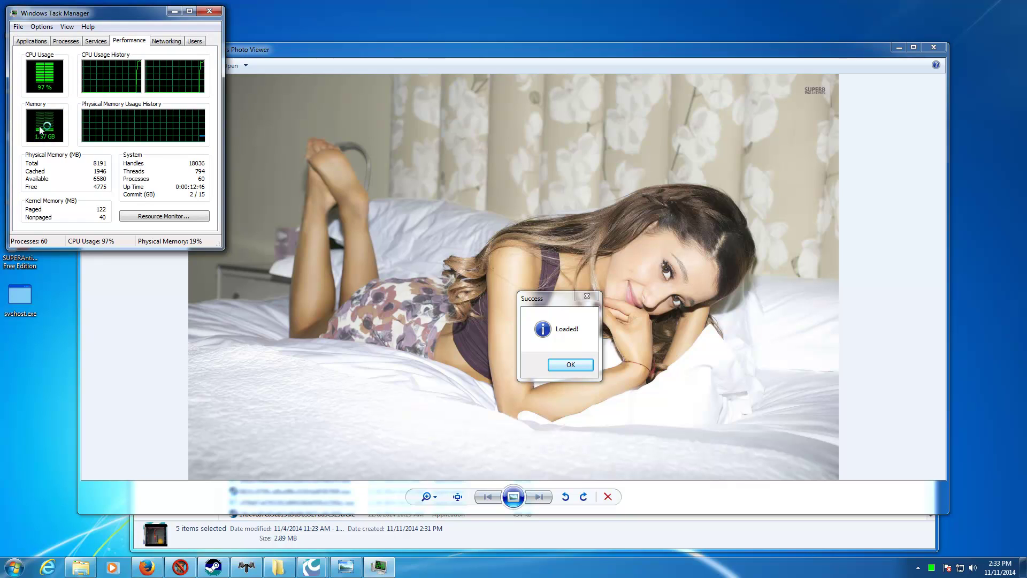
Dismiss the Loaded! pop-up, close Photo Viewer, and return to the Processes list
click(569, 367)
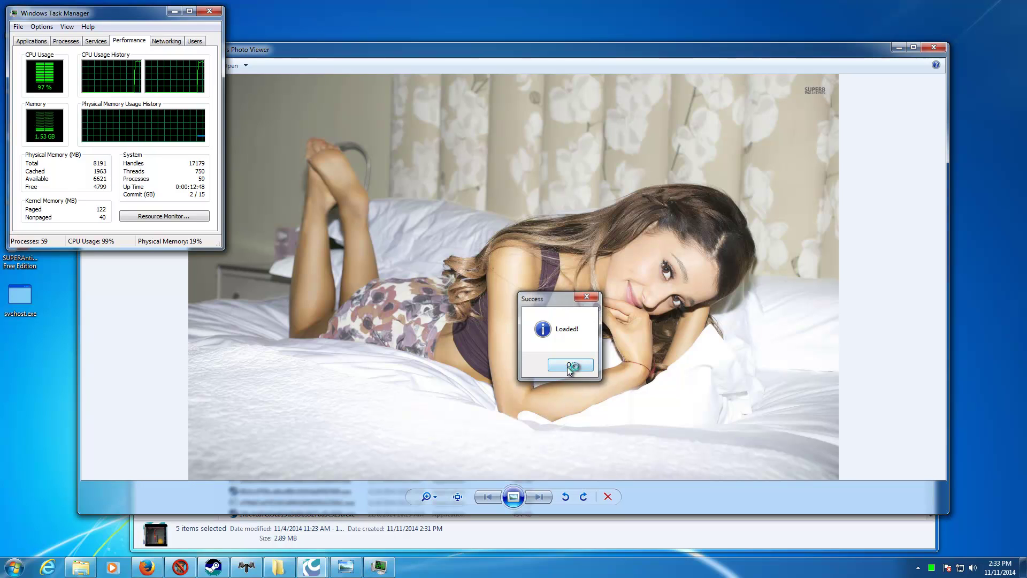
click(938, 48)
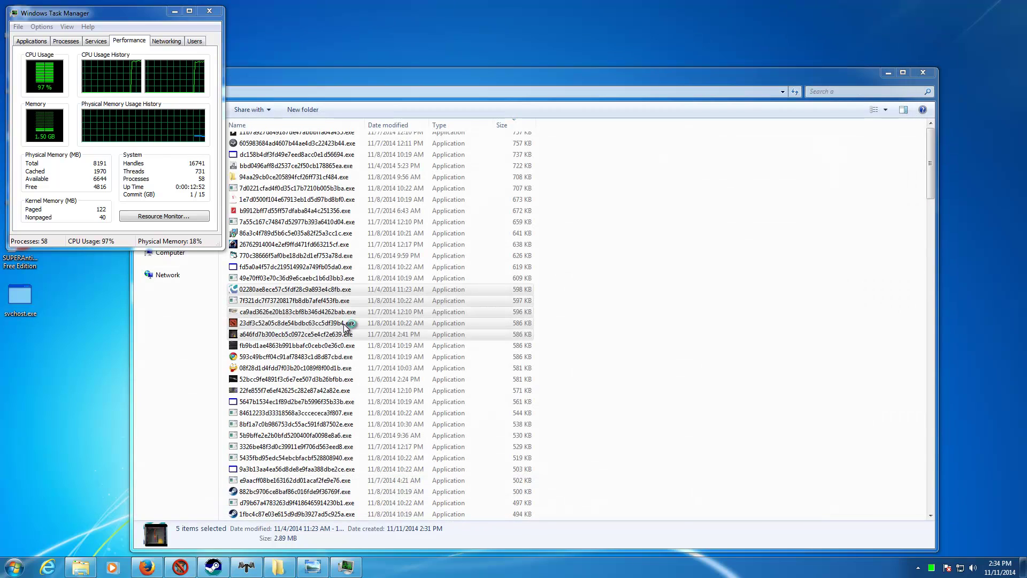
click(75, 43)
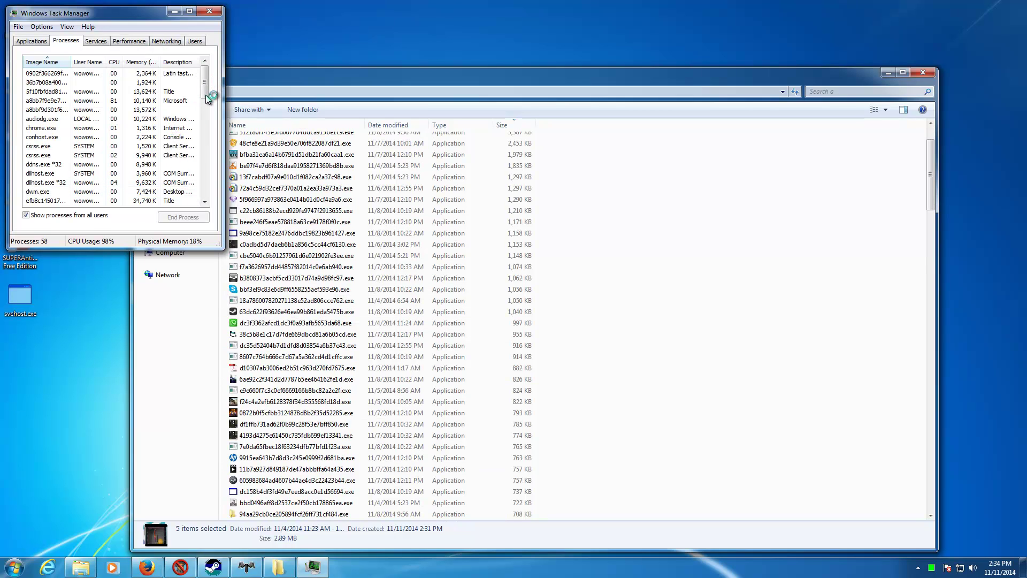
drag(206, 95, 205, 108)
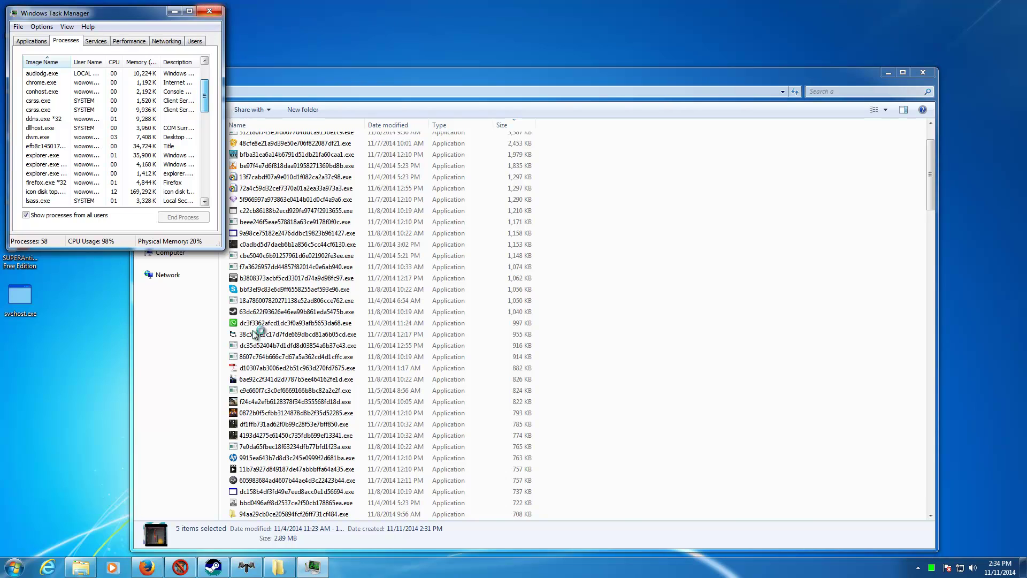
Reset the Windows 7 VM from the power menu and boot into Safe Mode with Networking
mouse_move(276, 5)
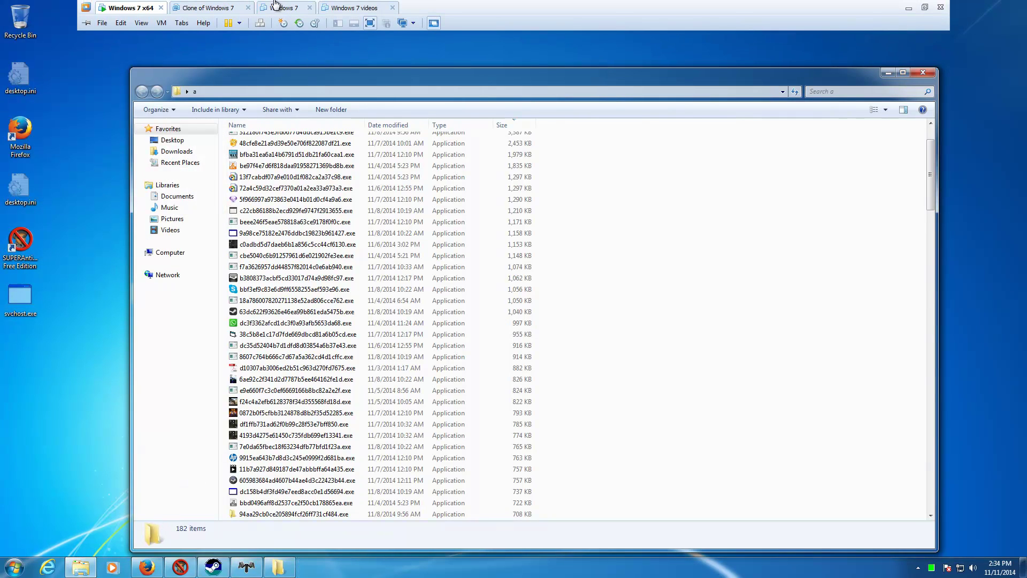
click(239, 25)
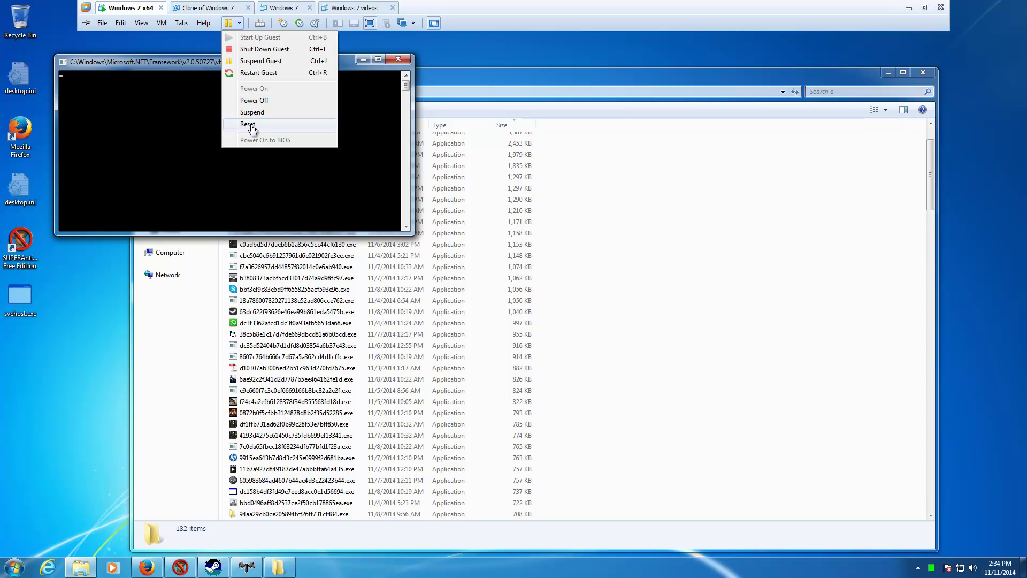
click(258, 124)
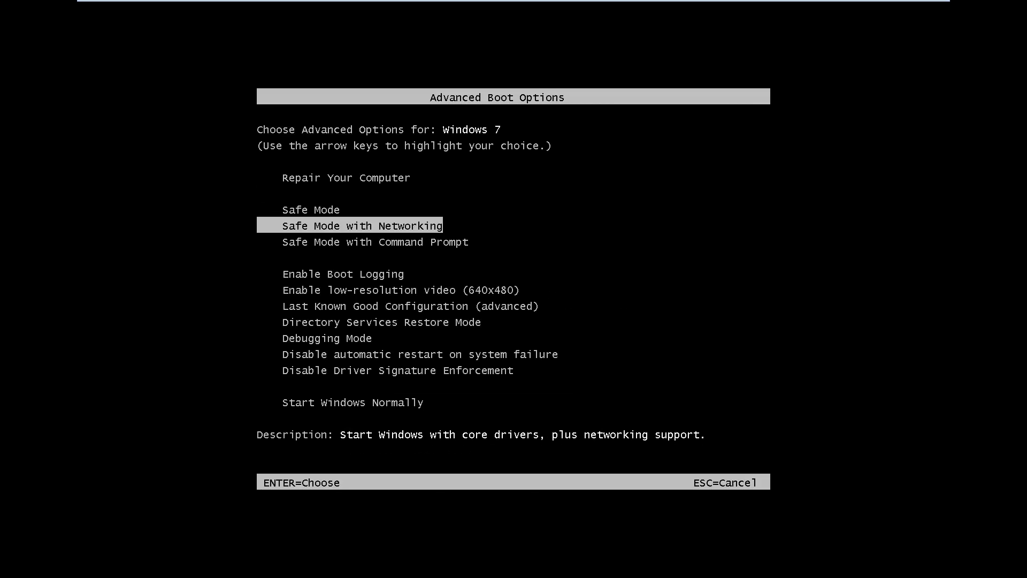
key(Return)
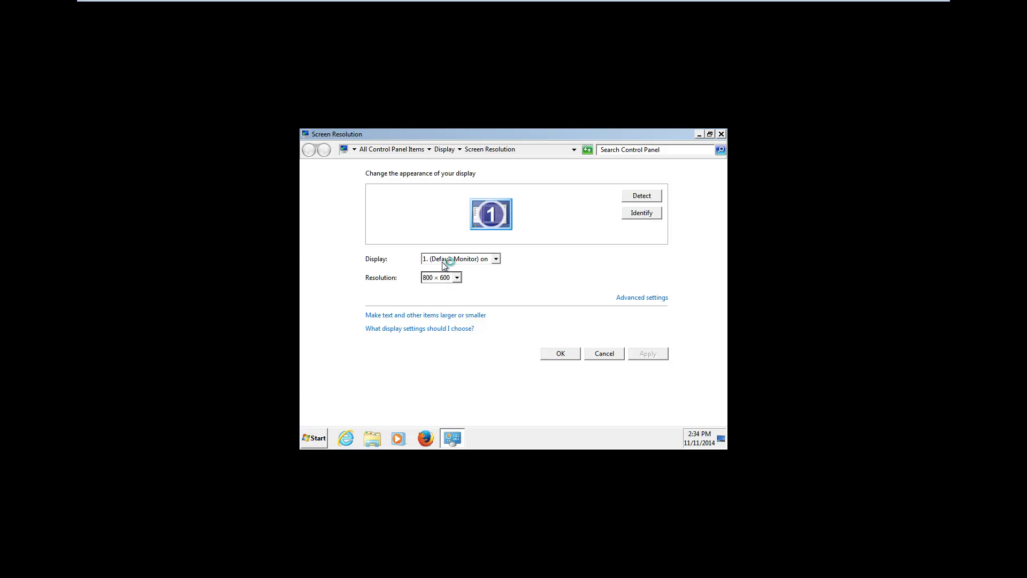
Change the screen resolution to 1920 × 1080, keep it, and close the Safe Mode help window
click(442, 278)
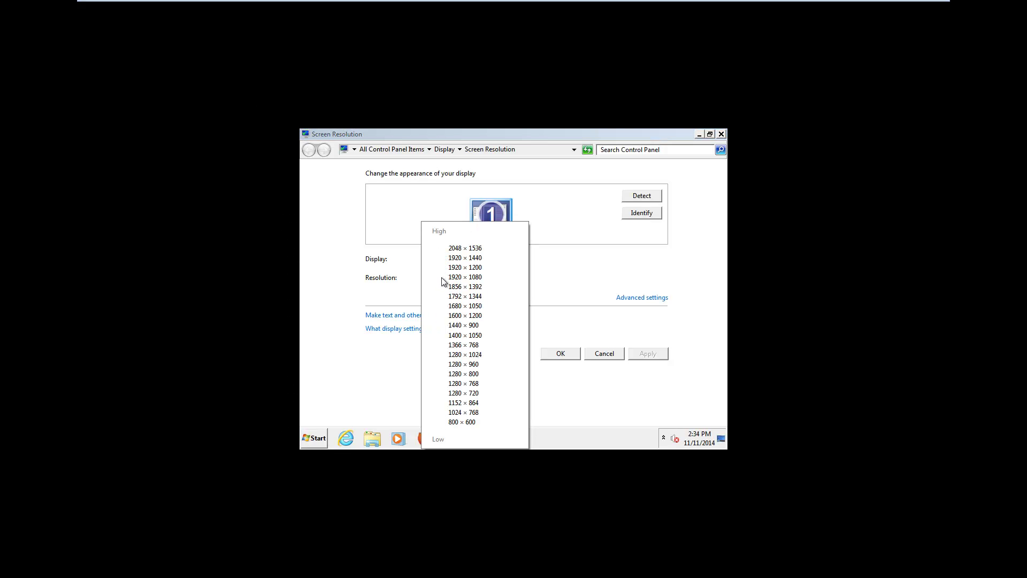
click(442, 279)
click(653, 370)
click(653, 356)
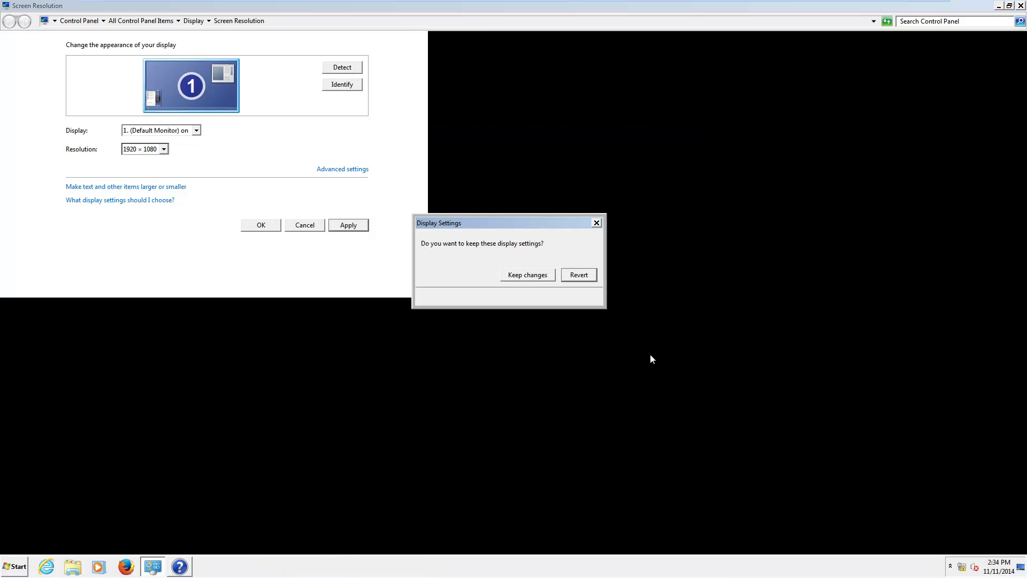
click(537, 279)
click(572, 224)
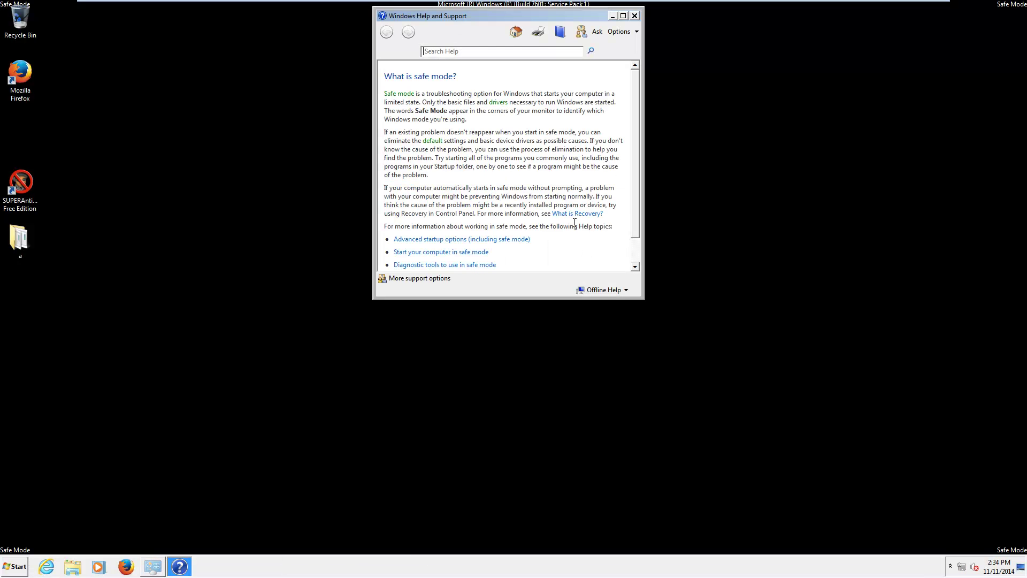
click(635, 15)
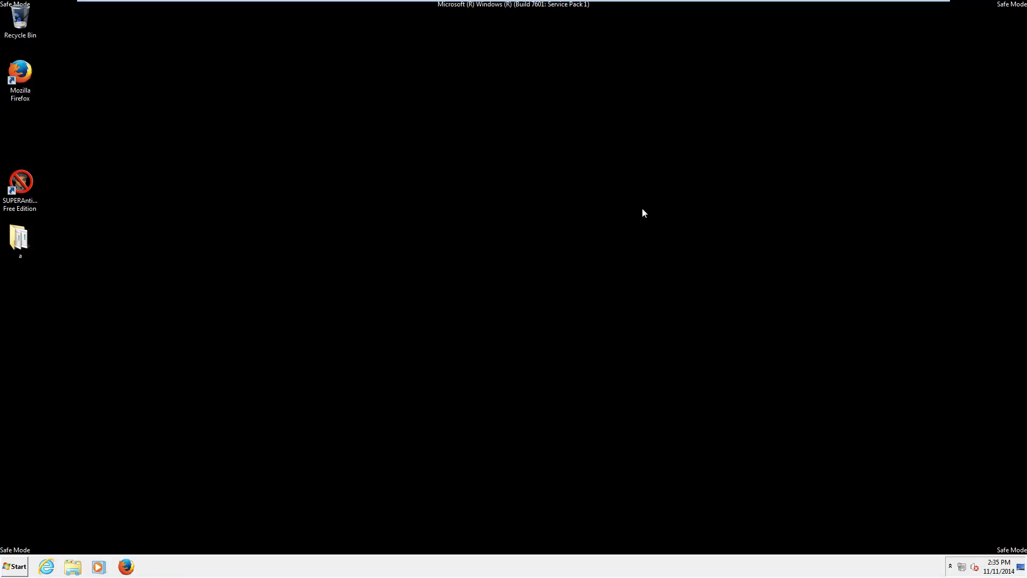
Check the running processes in Task Manager, then close it
key(ctrl+shift+Escape)
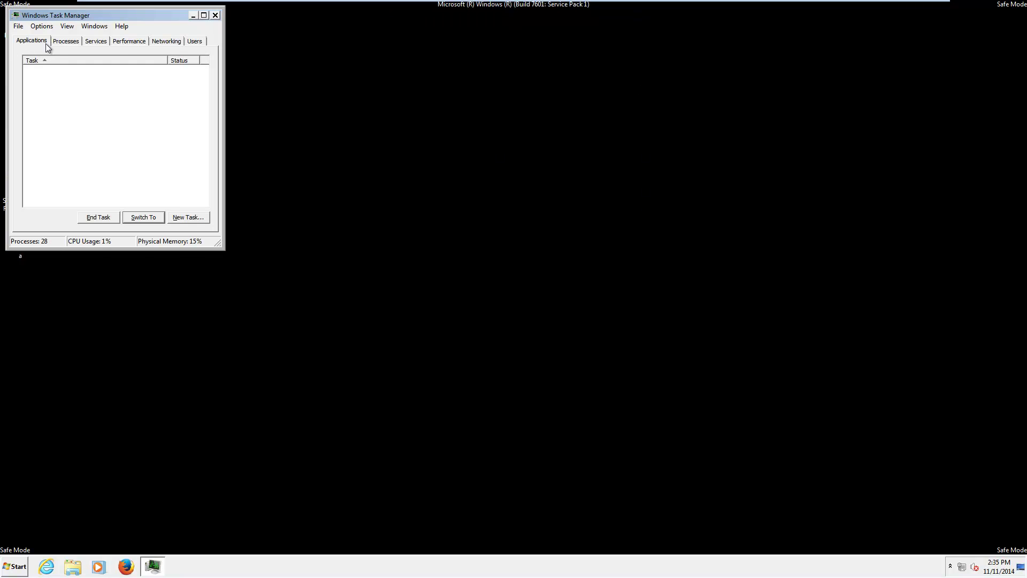
click(65, 41)
scroll(66, 124, down, 5)
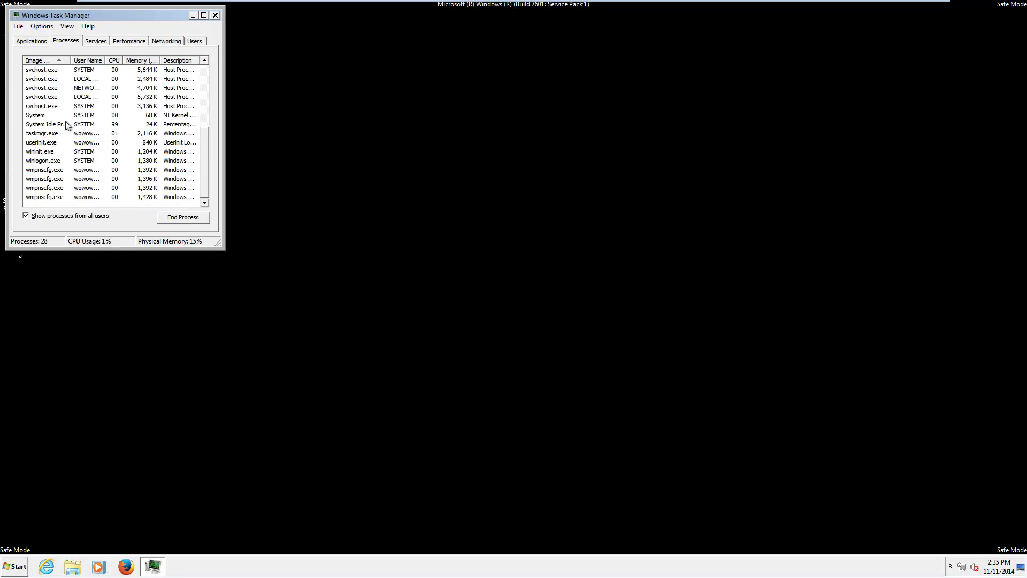
click(216, 16)
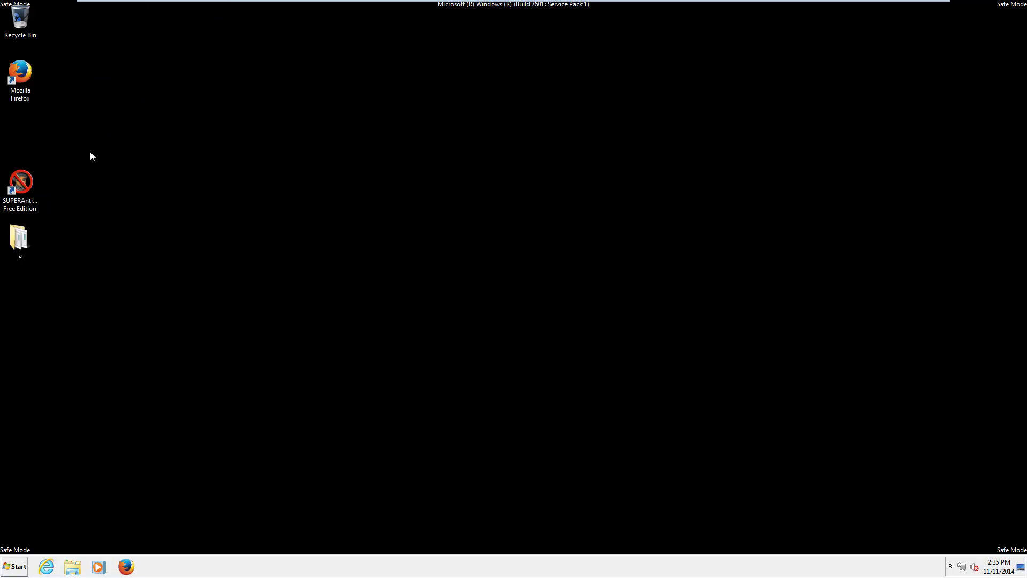
Launch SUPERAntiSpyware and update its malware definitions
double_click(23, 186)
click(950, 566)
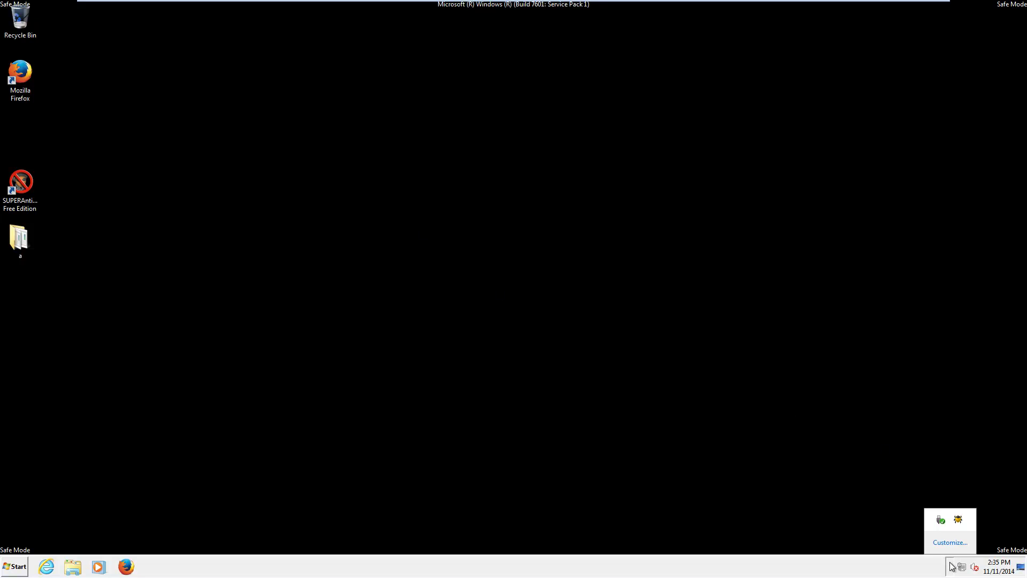
double_click(959, 526)
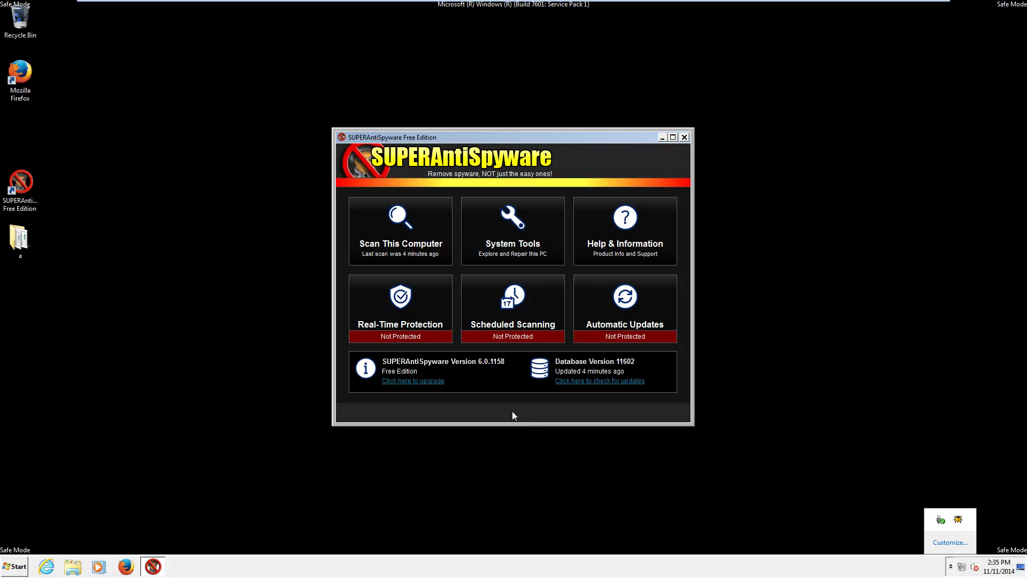
click(574, 381)
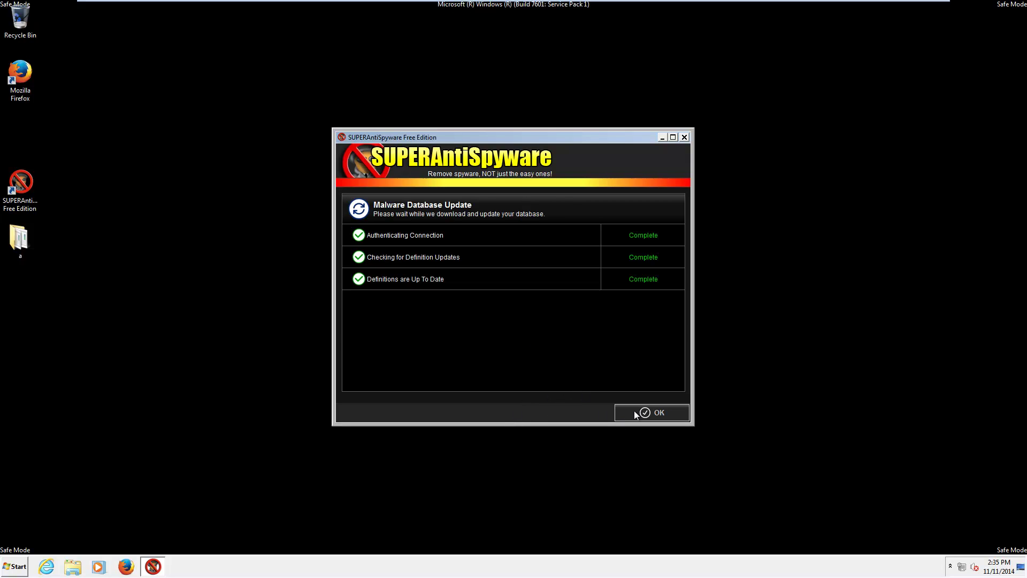
click(642, 412)
Run a Critical Point Scan, remove the 6 threats found, and choose Reboot Later
click(432, 231)
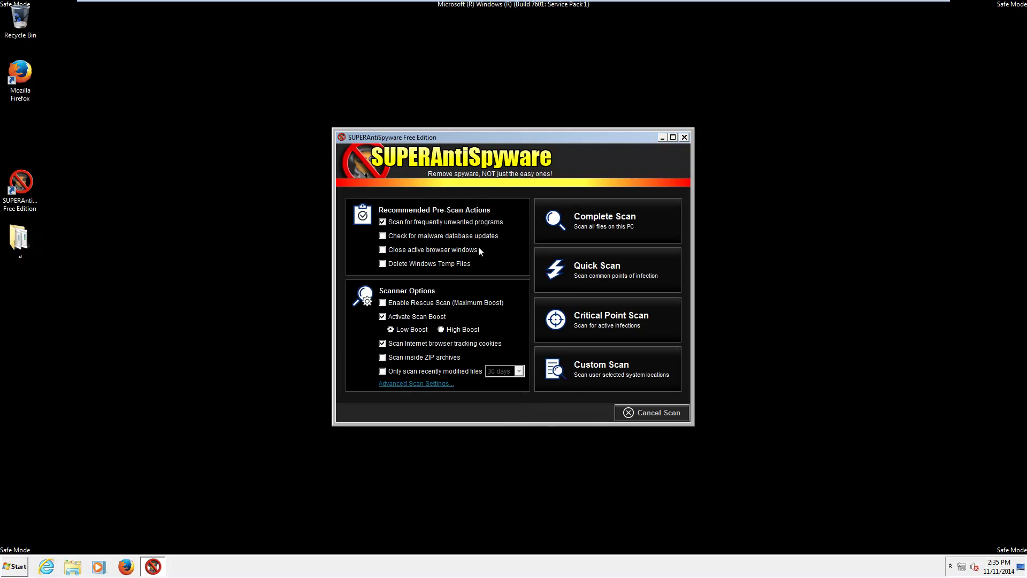
click(597, 330)
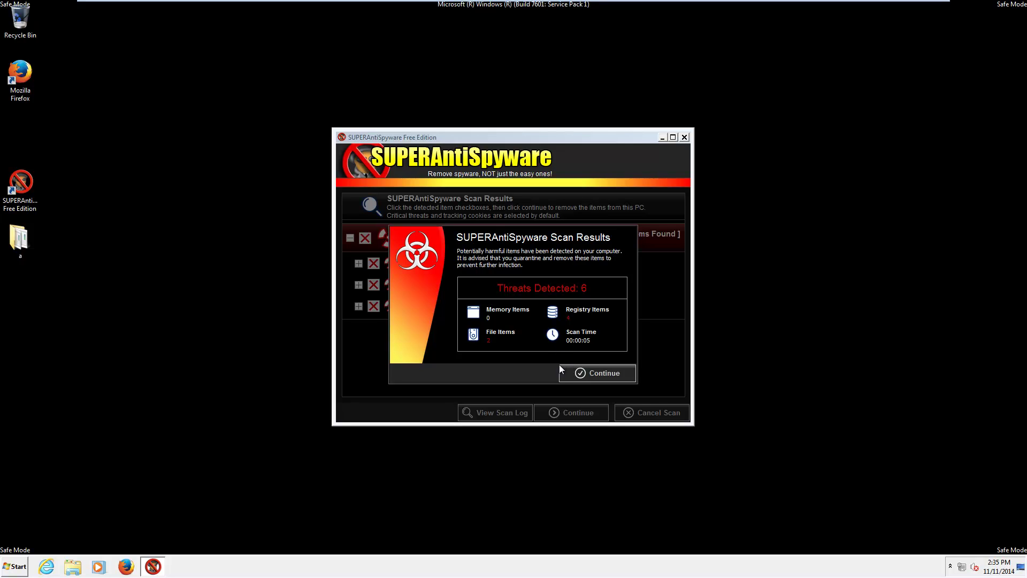
click(580, 375)
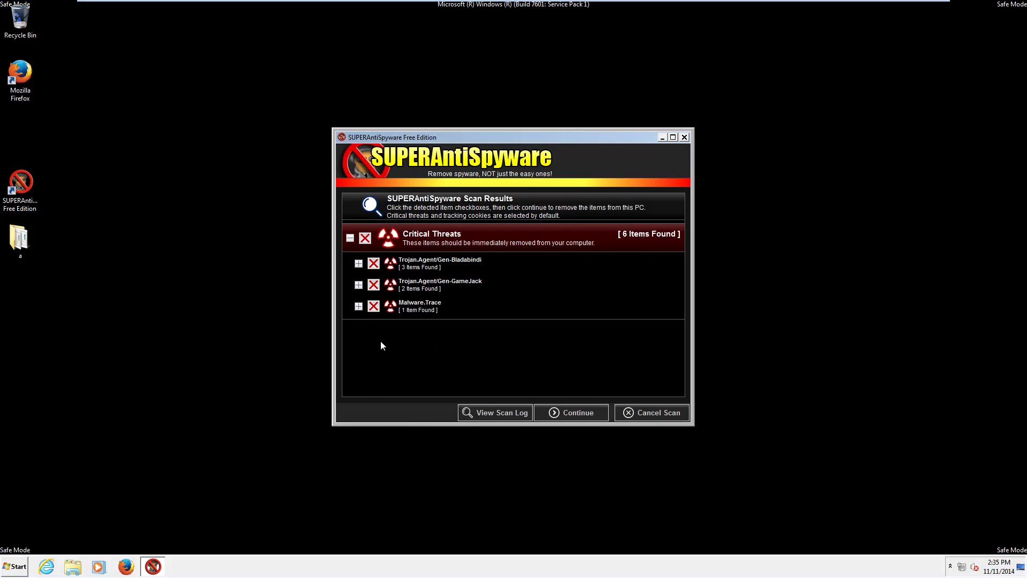
click(581, 414)
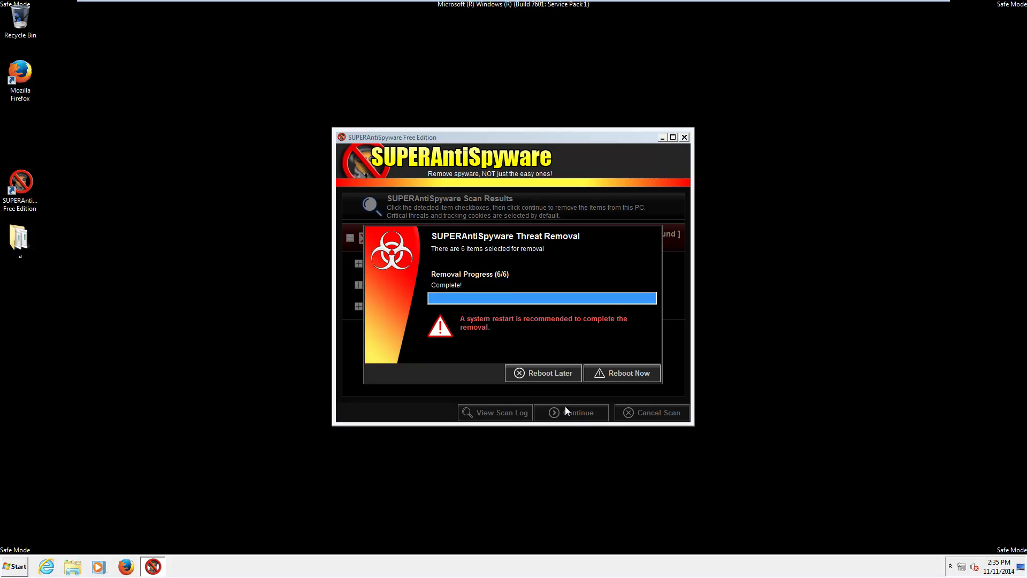
click(553, 377)
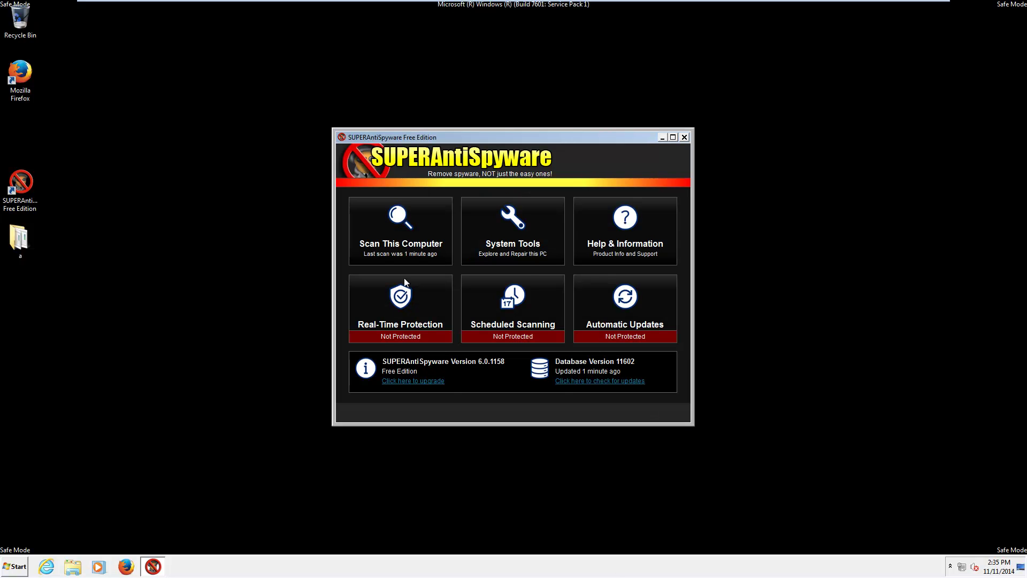
In scan options, enable Delete Windows Temp Files and Rescue Scan set to High Boost
click(387, 247)
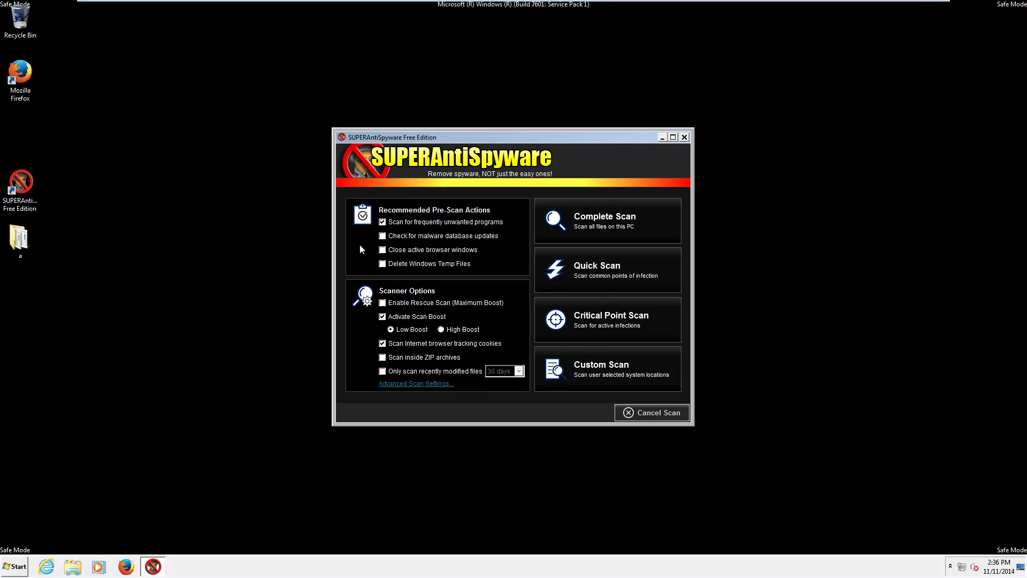
click(382, 237)
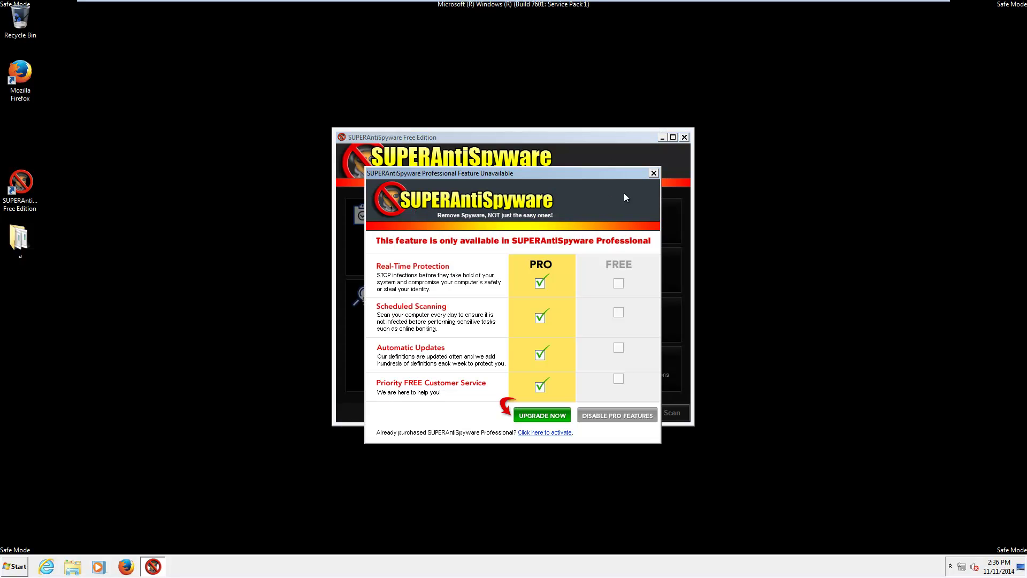
click(654, 173)
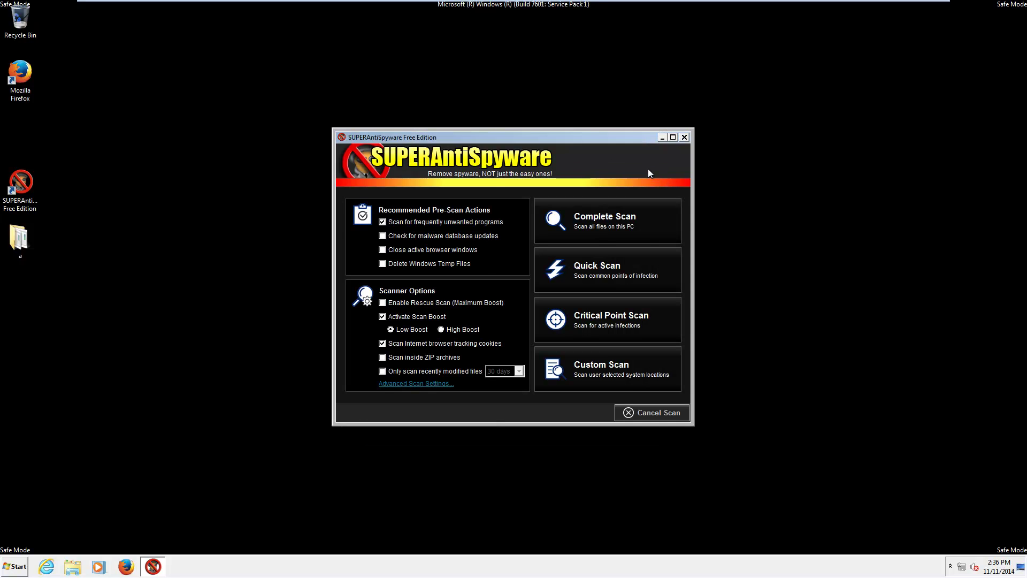
click(383, 263)
click(383, 303)
click(441, 330)
Review Advanced Scan Settings, re-tick Enable Rescue Scan, and start a Complete Scan
click(408, 384)
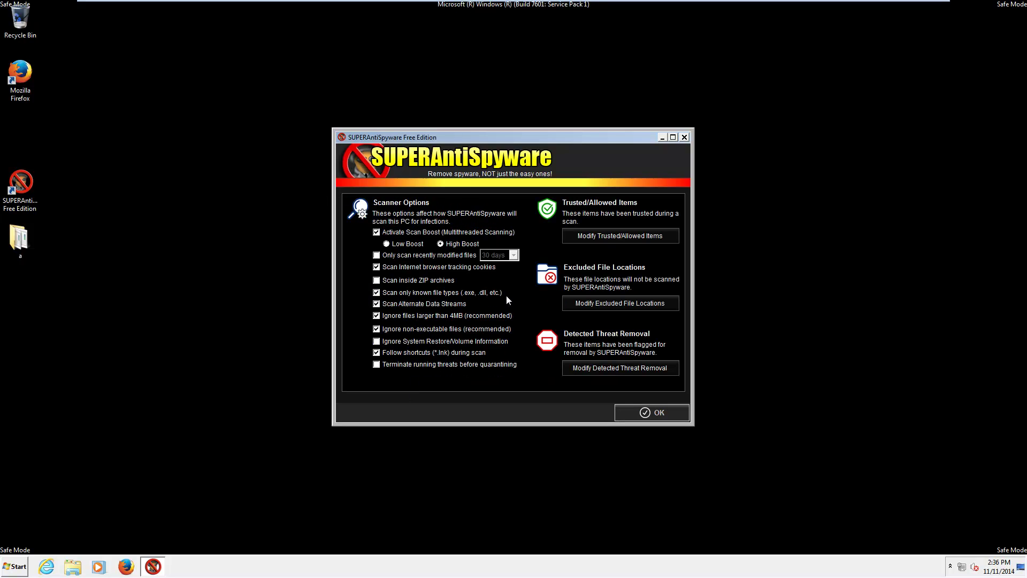
click(636, 414)
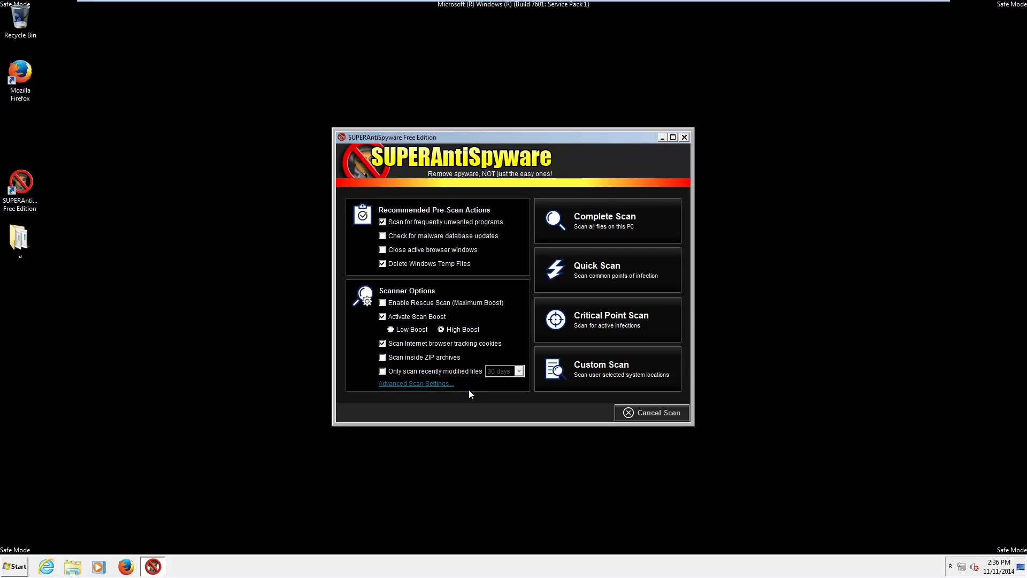
click(390, 306)
click(596, 213)
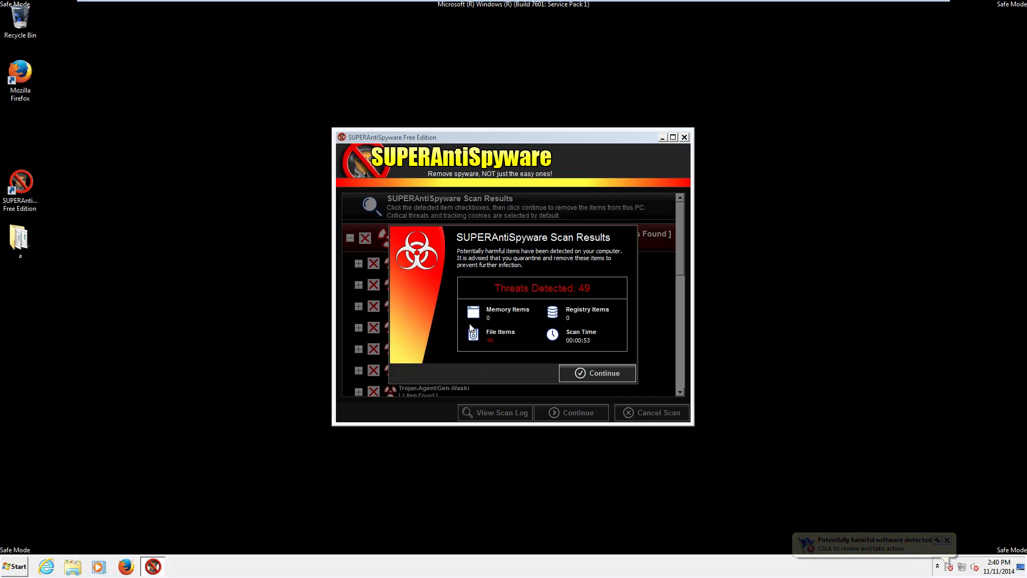
Continue past the scan summary and scroll through the 49 critical threats
click(573, 370)
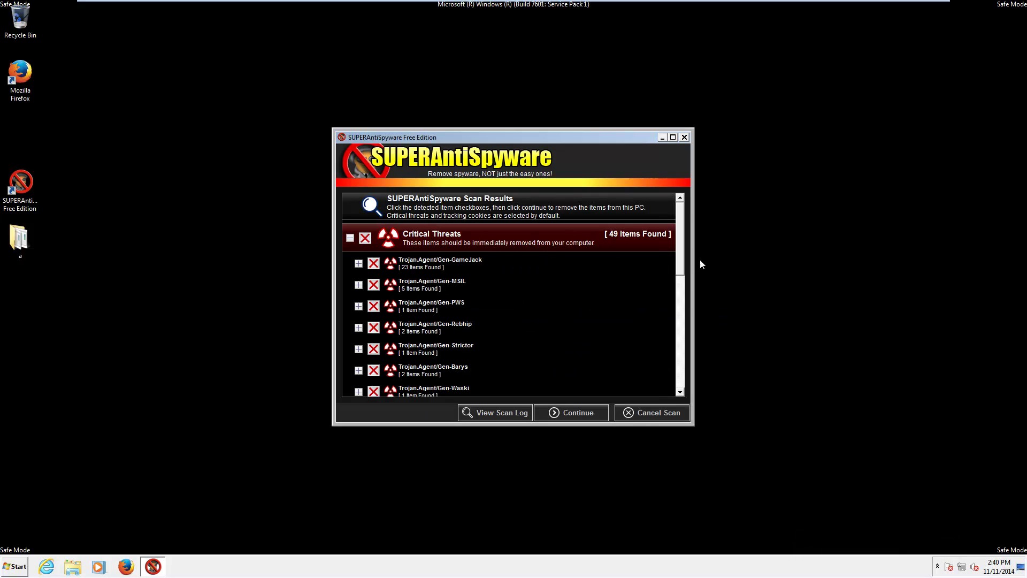
drag(682, 242, 648, 235)
Cancel the current scan results and set up a Custom Scan
click(644, 411)
click(556, 320)
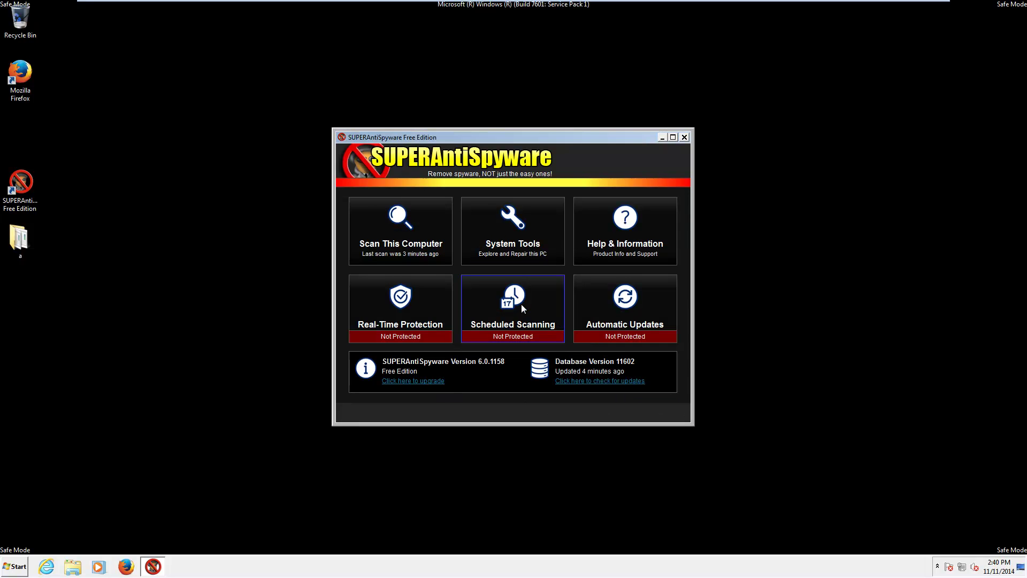
click(413, 225)
click(602, 360)
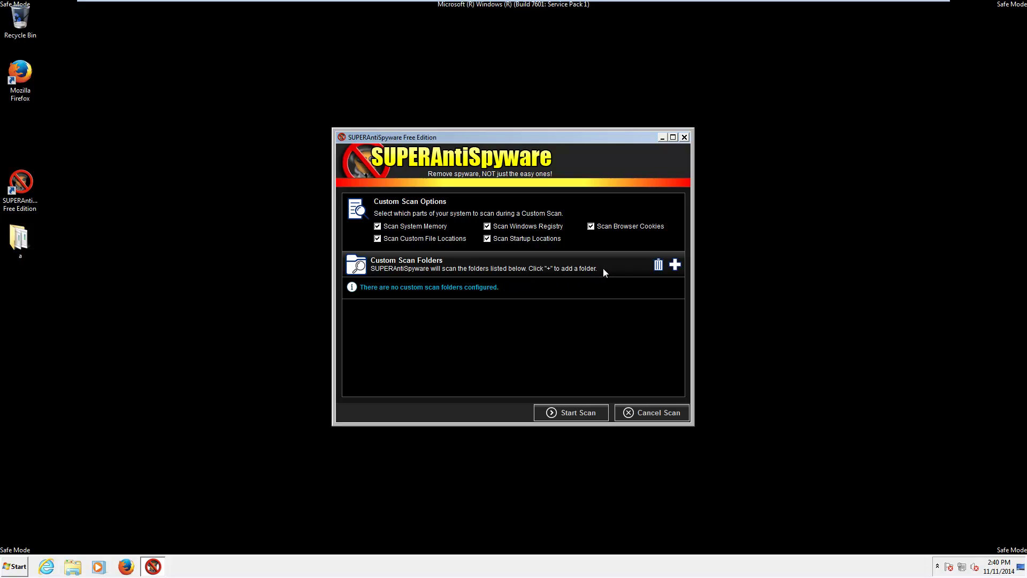
Add Local Disk (C:) to the custom scan folders and start the scan
click(675, 265)
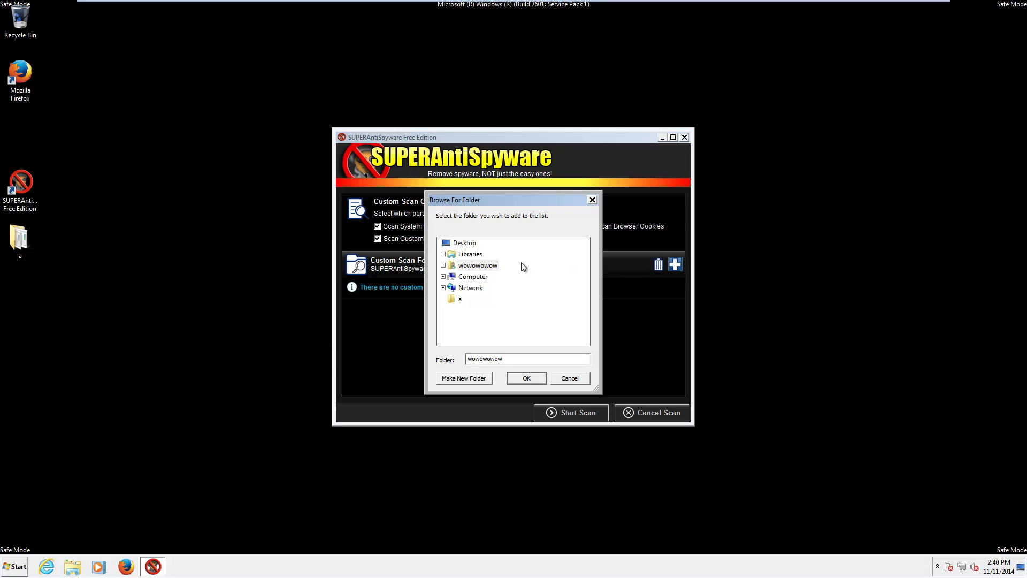
click(443, 276)
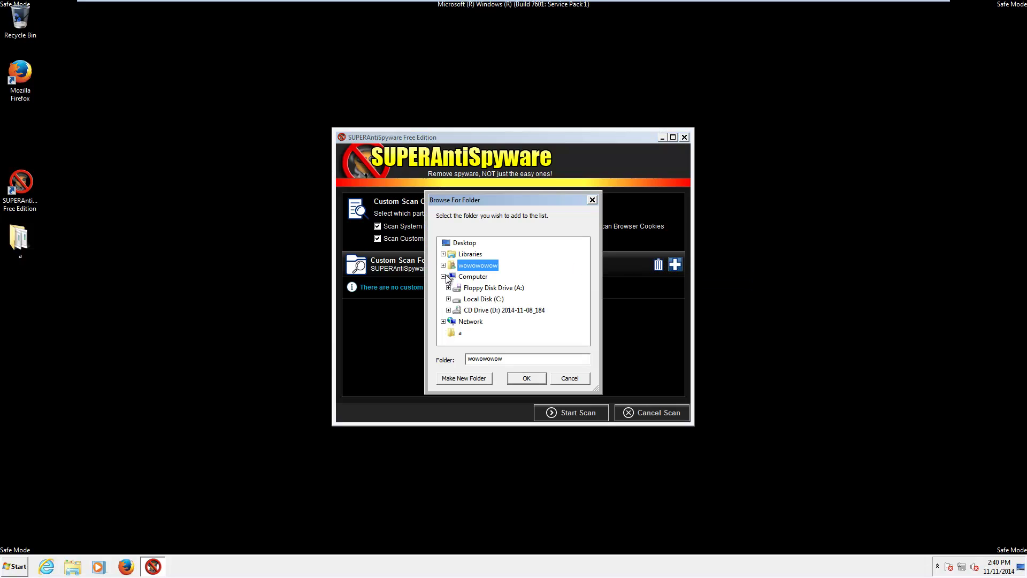
click(484, 300)
click(525, 376)
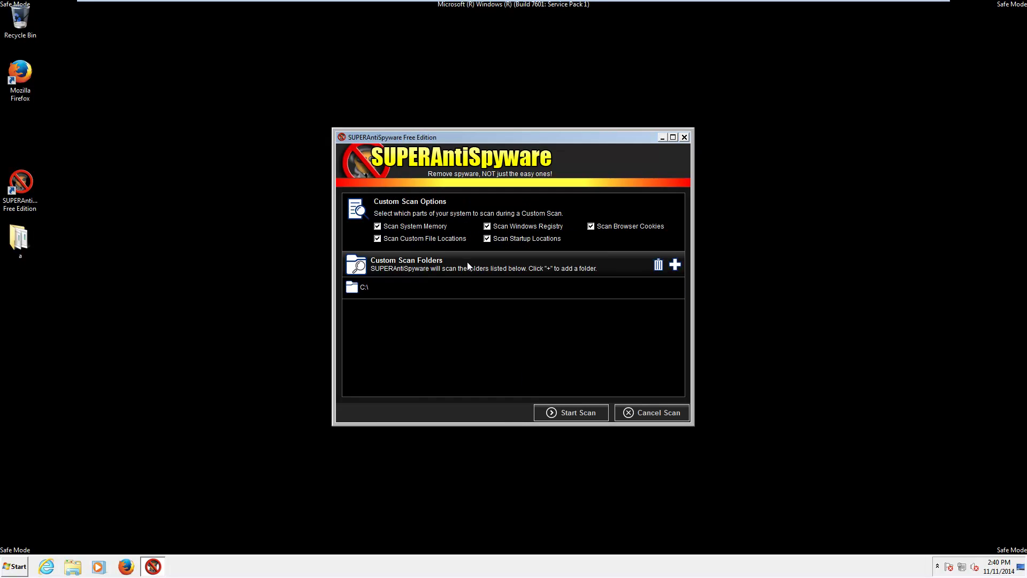
click(556, 413)
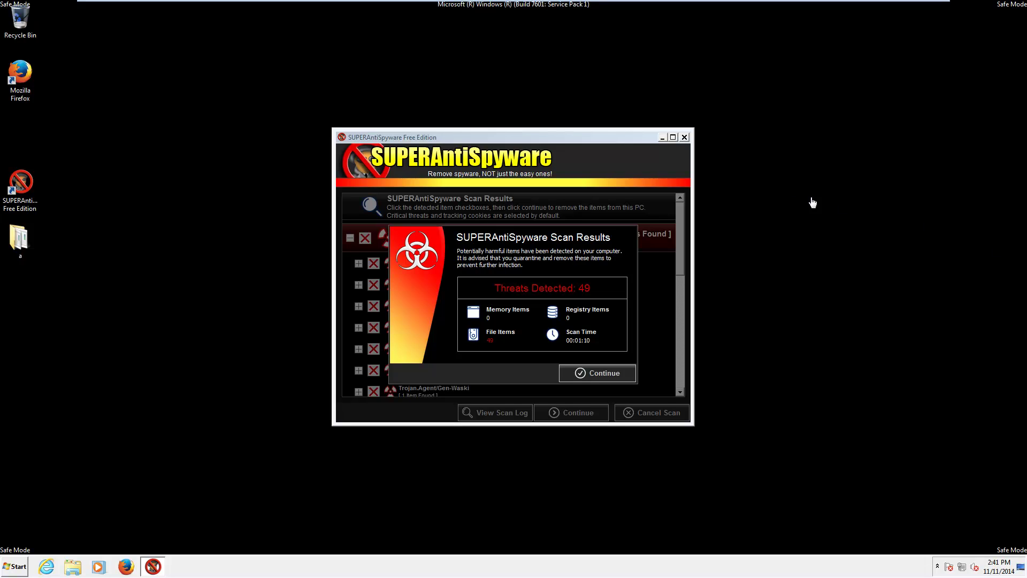
Remove all 49 threats SUPERAntiSpyware found and reboot the computer now
click(595, 373)
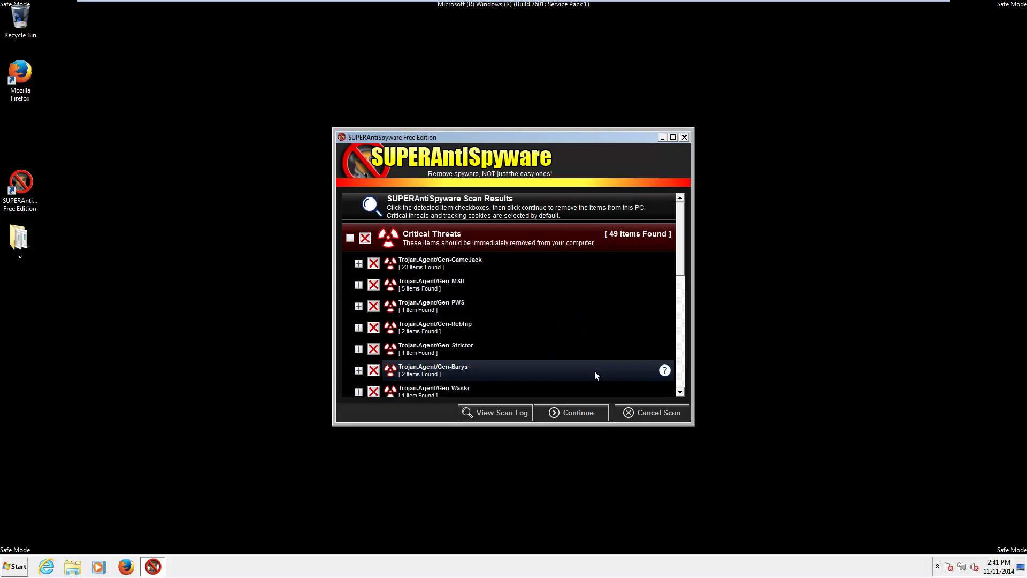
click(578, 410)
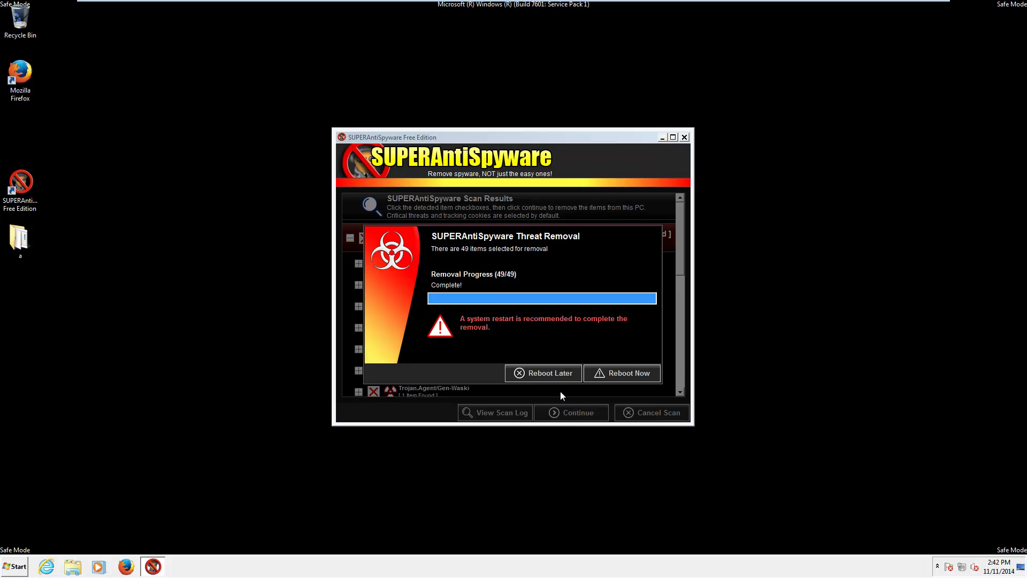
click(612, 374)
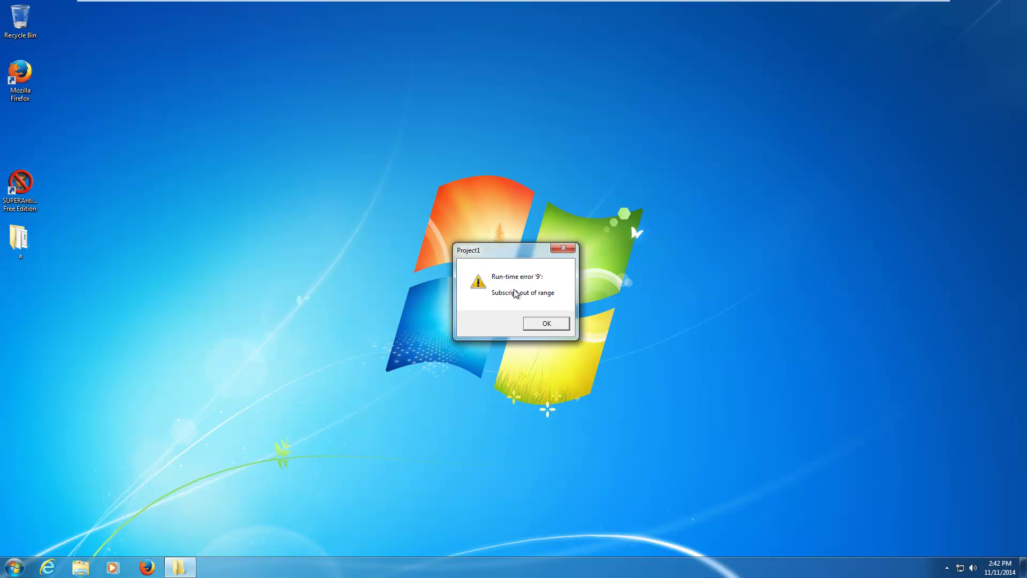
Dismiss the Project1 run-time error and reopen SUPERAntiSpyware from the notification area
click(555, 323)
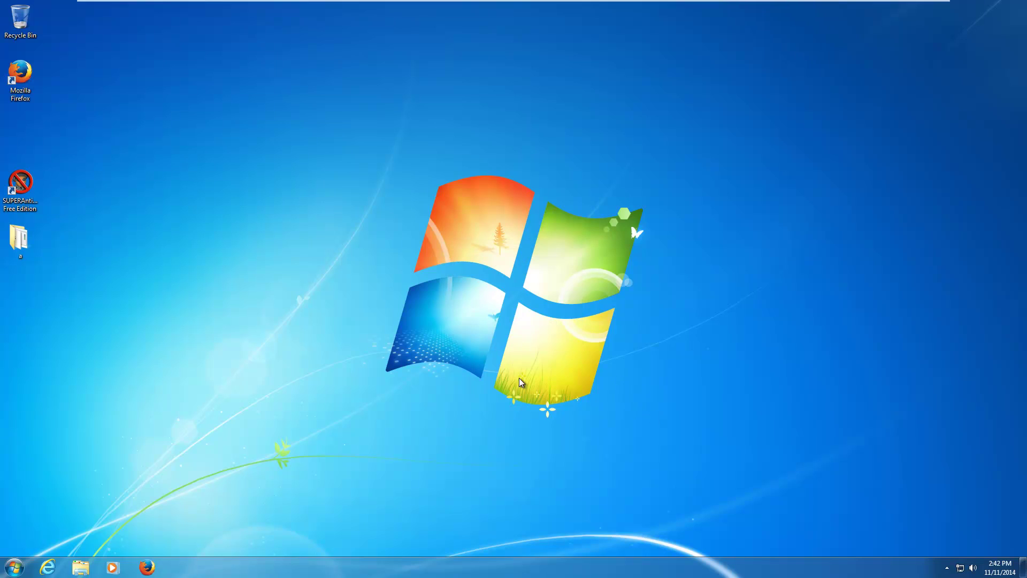
click(946, 569)
double_click(965, 513)
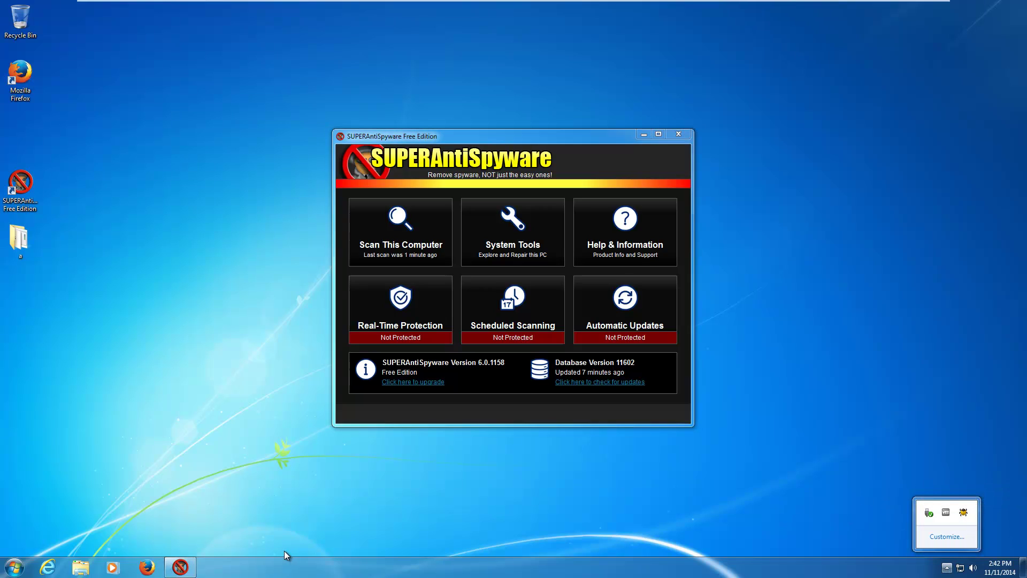
In Task Manager, open the file location of the suspicious hex-named process
key(ctrl+shift+Escape)
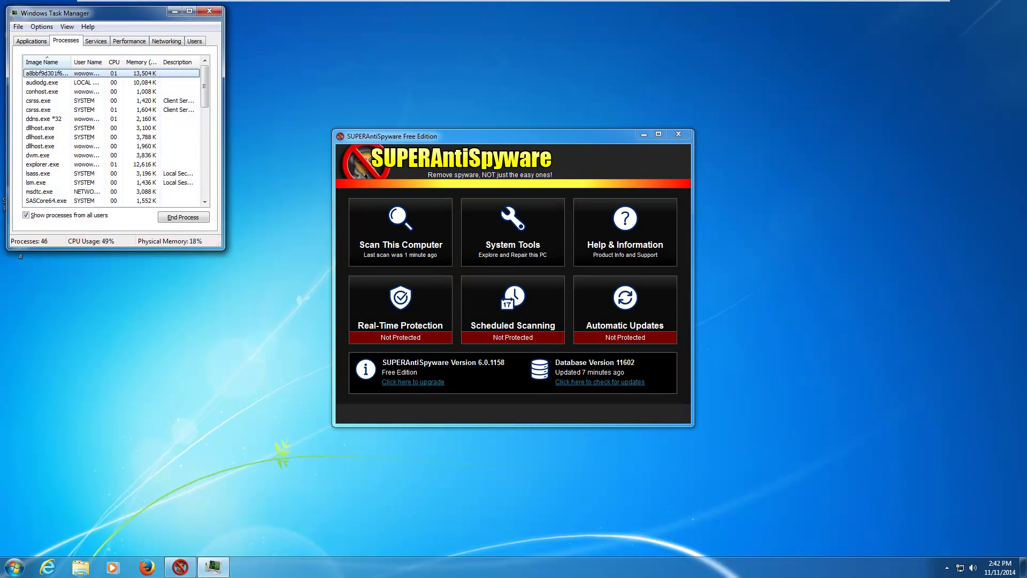
scroll(54, 88, down, 3)
scroll(54, 89, down, 2)
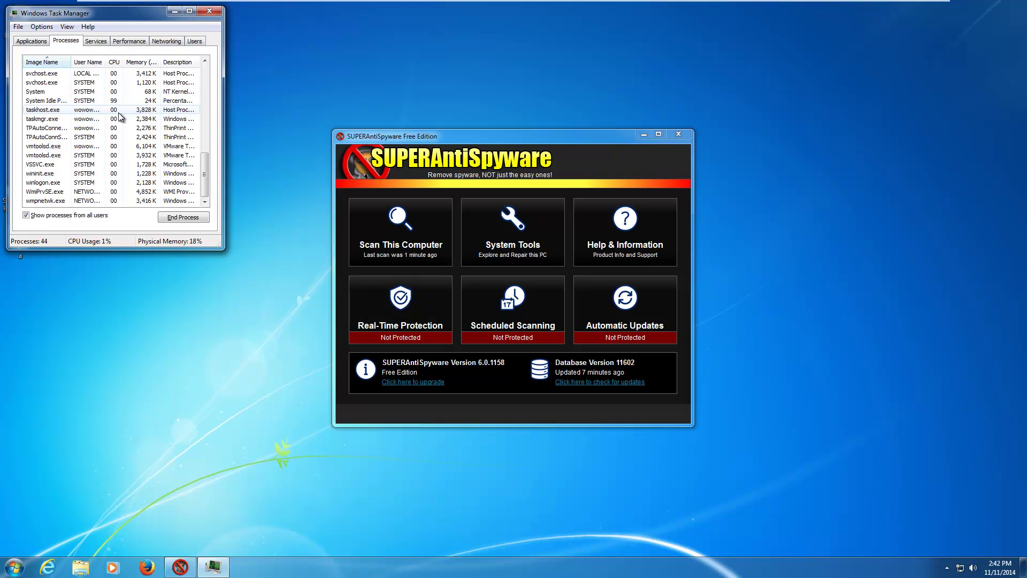
scroll(115, 128, up, 4)
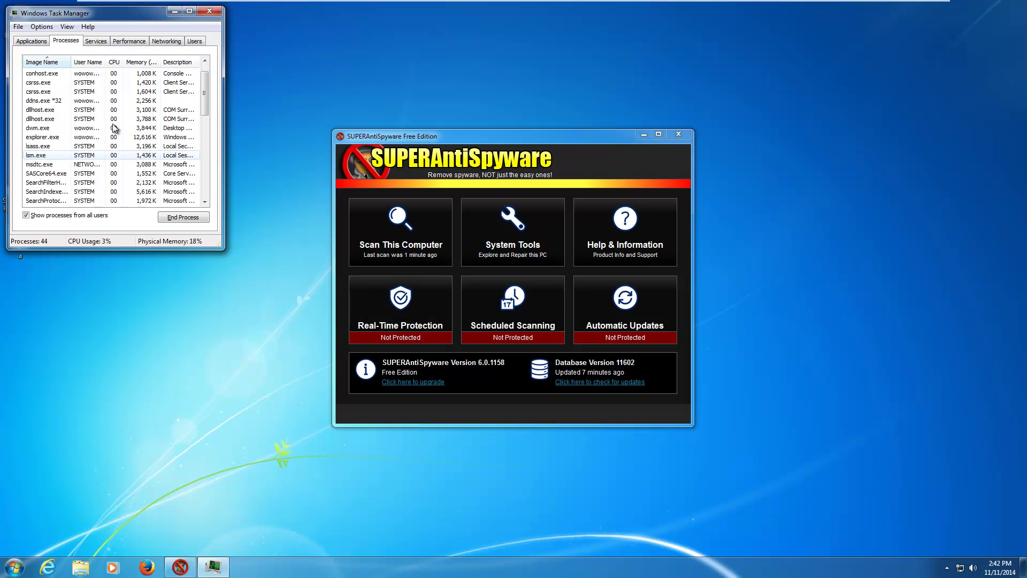
scroll(114, 128, up, 1)
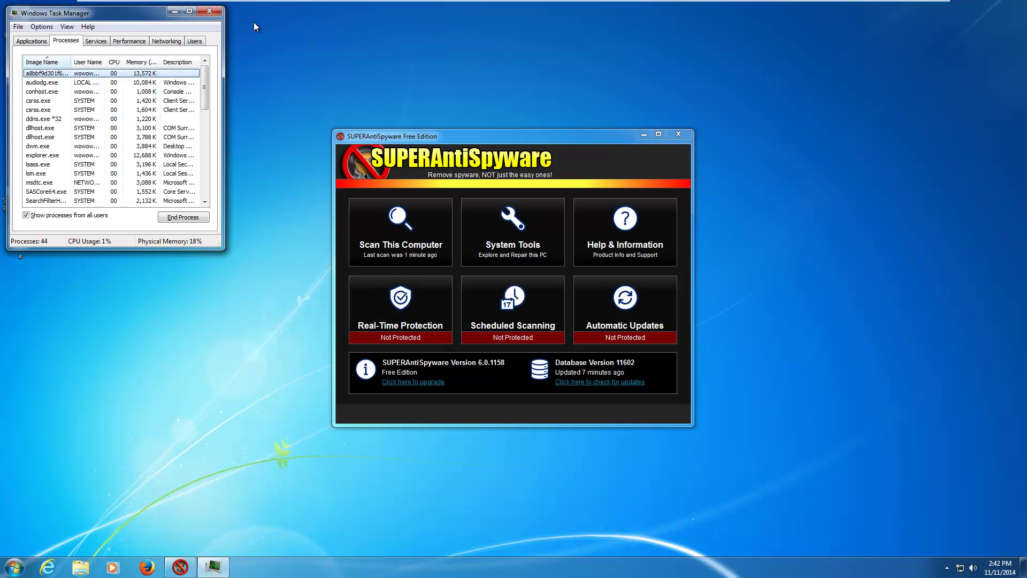
right_click(48, 74)
click(79, 79)
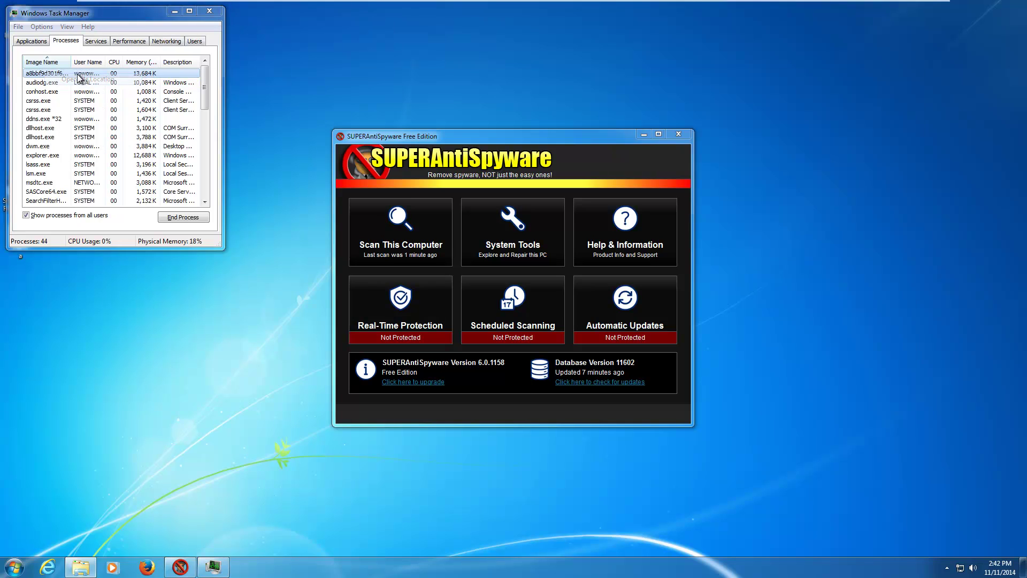
Close the Startup folder, browse the 153 files in desktop folder 'a', then close it
click(353, 218)
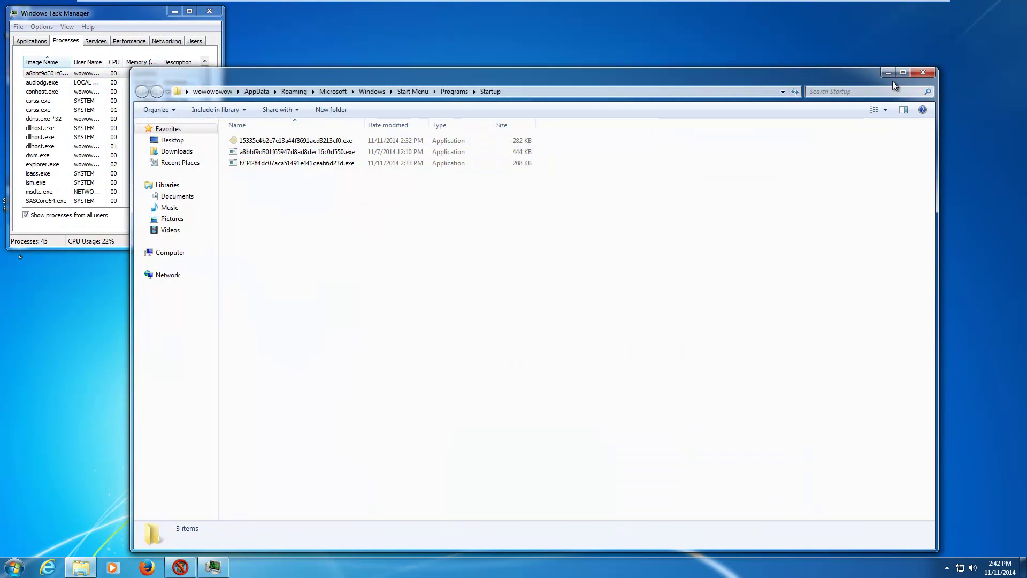
click(923, 73)
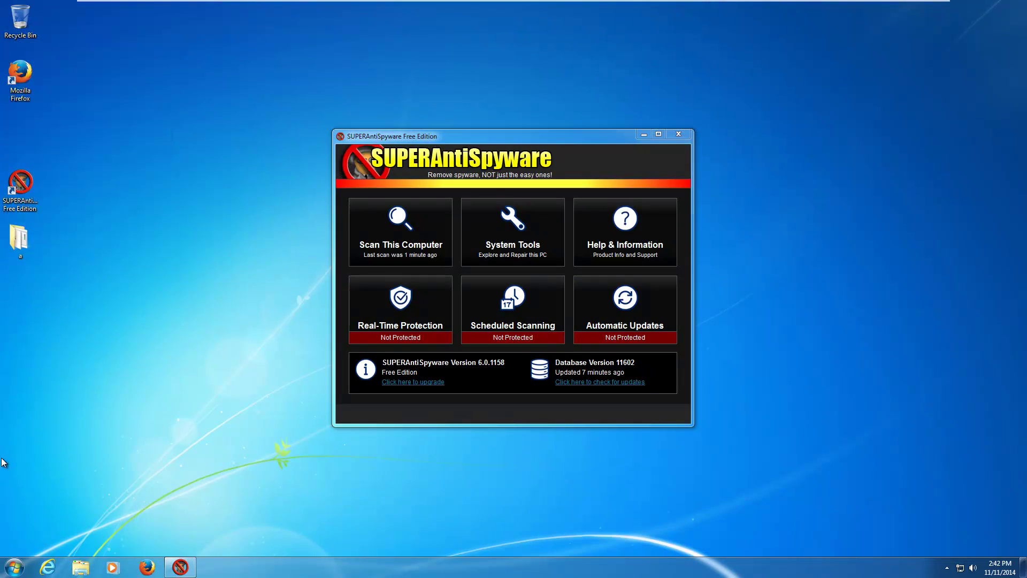
double_click(24, 245)
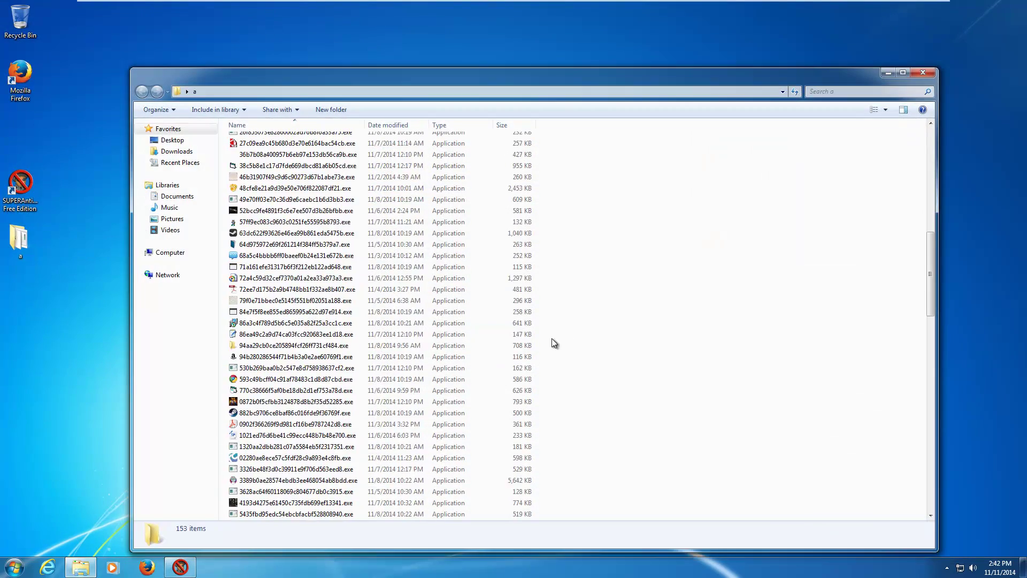
scroll(557, 345, down, 20)
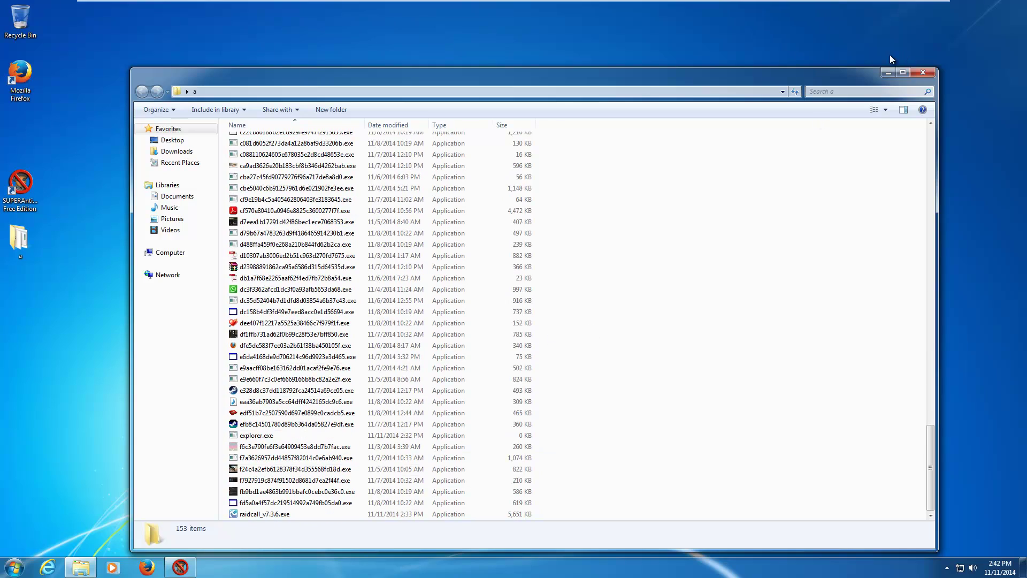
click(924, 73)
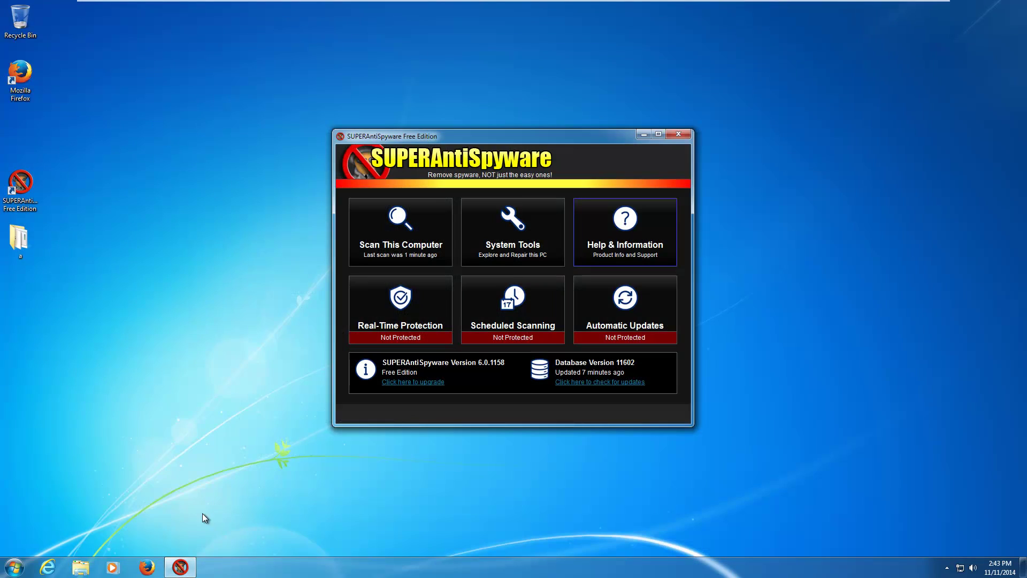
Send the Firefox crash report, quit Firefox, and show Start > All Programs
click(146, 567)
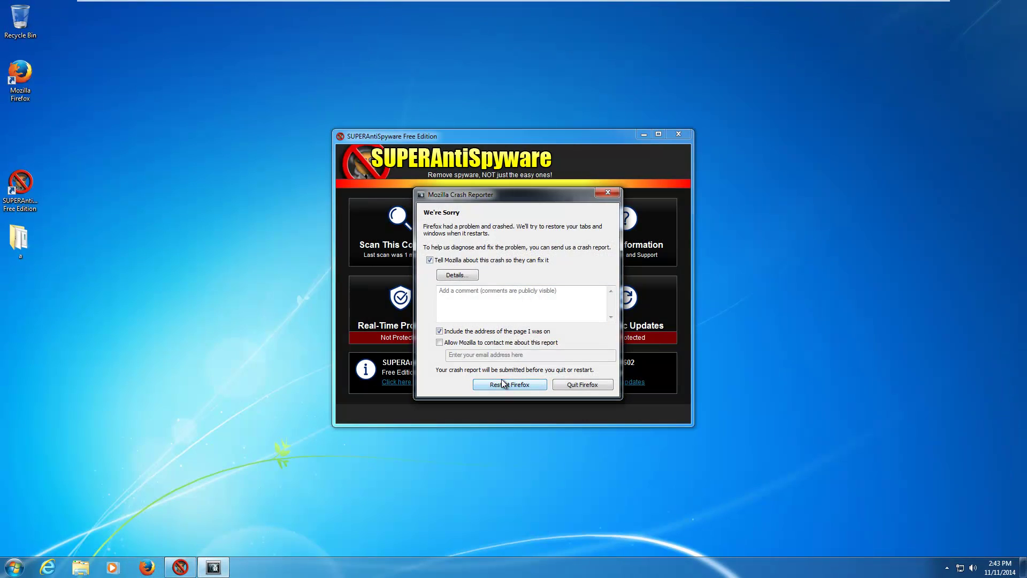
click(503, 383)
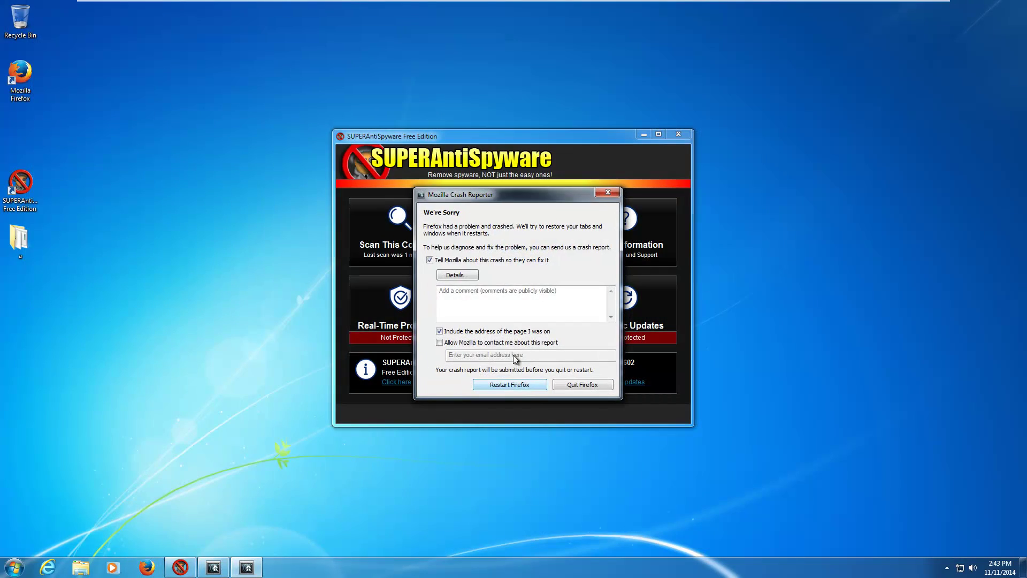
click(595, 386)
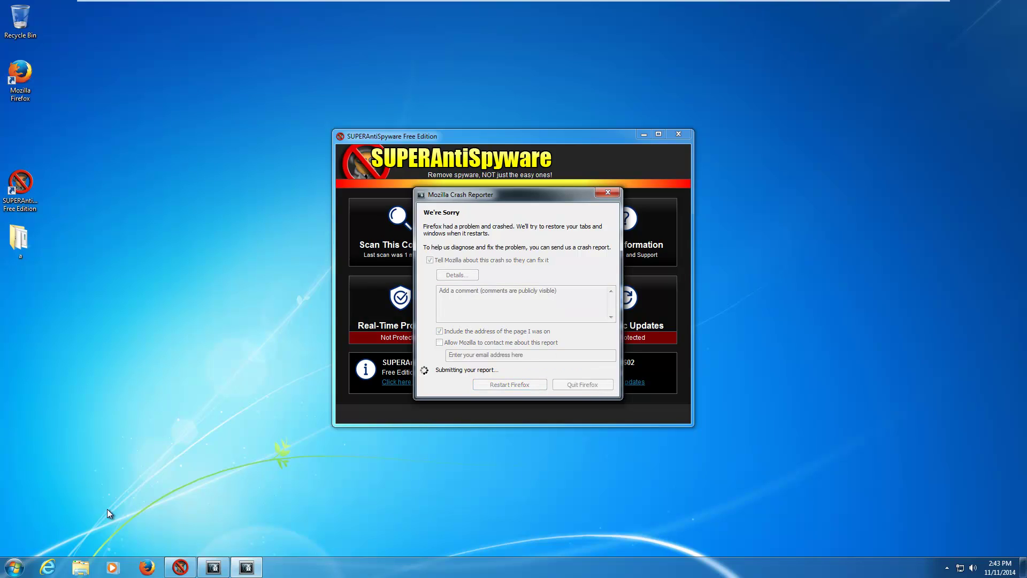
click(14, 566)
click(29, 516)
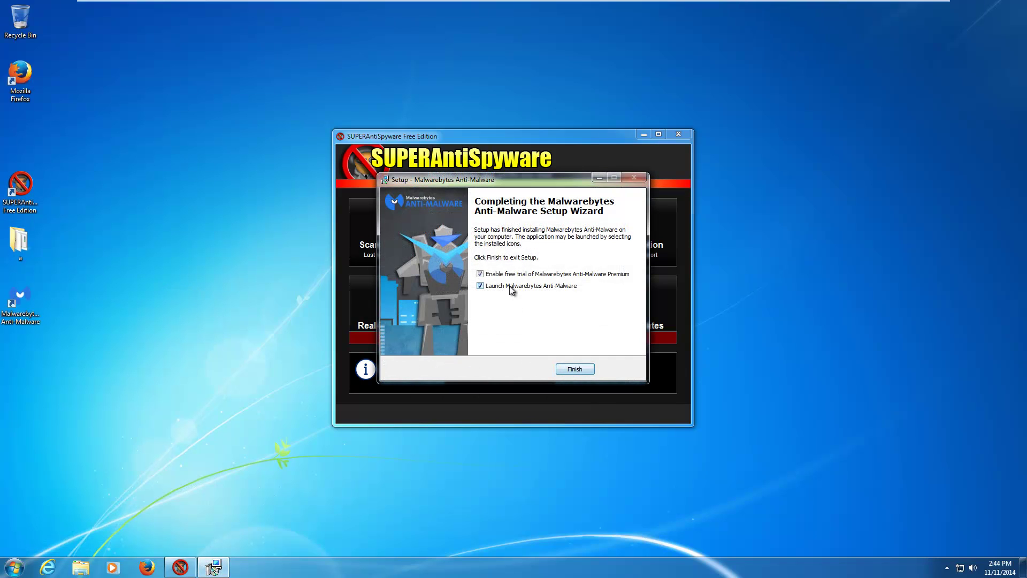
Finish Malwarebytes setup, then run a Custom Scan of C: with Scan for Rootkits ticked
click(568, 369)
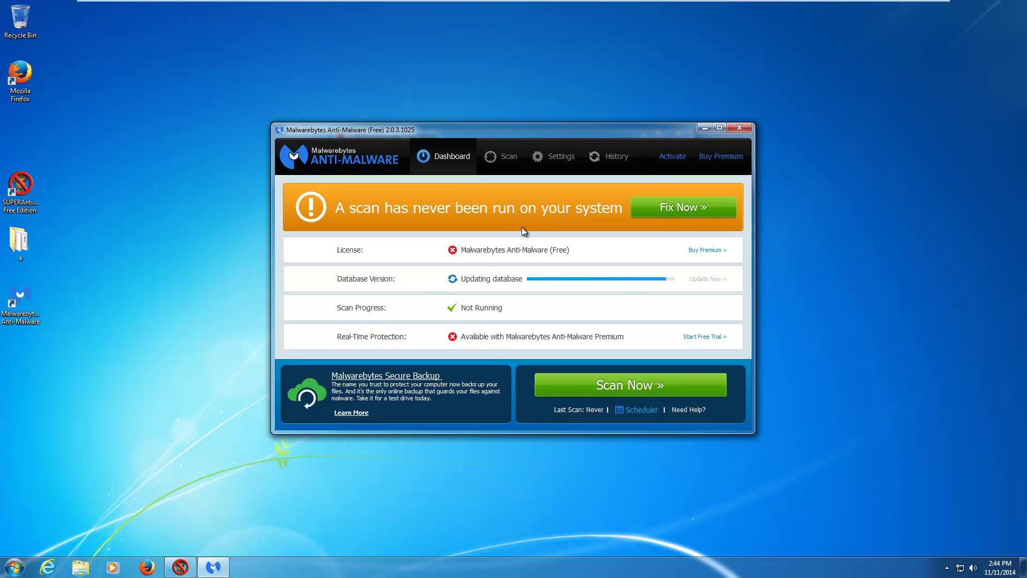
click(494, 159)
click(353, 318)
click(657, 408)
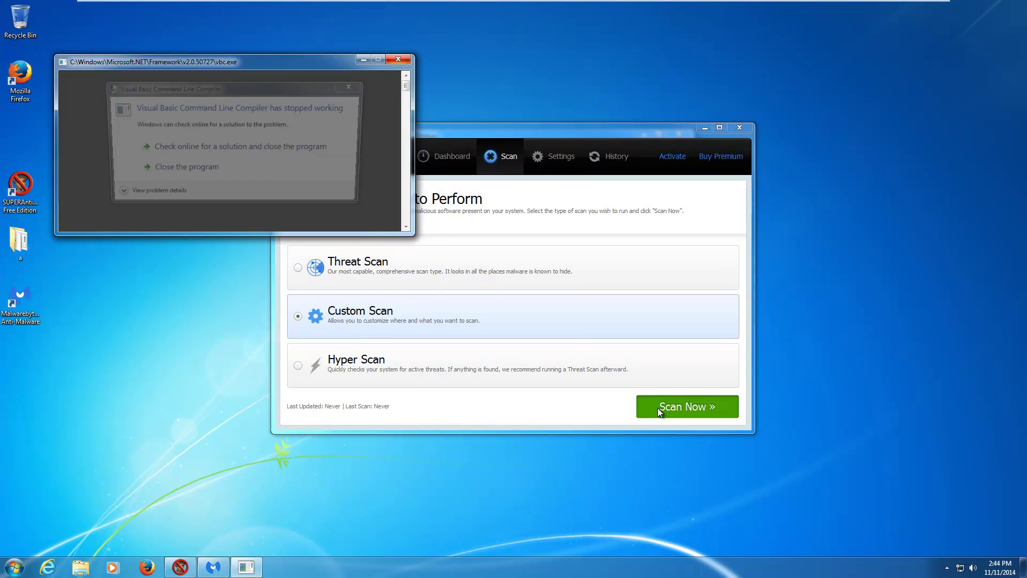
click(657, 407)
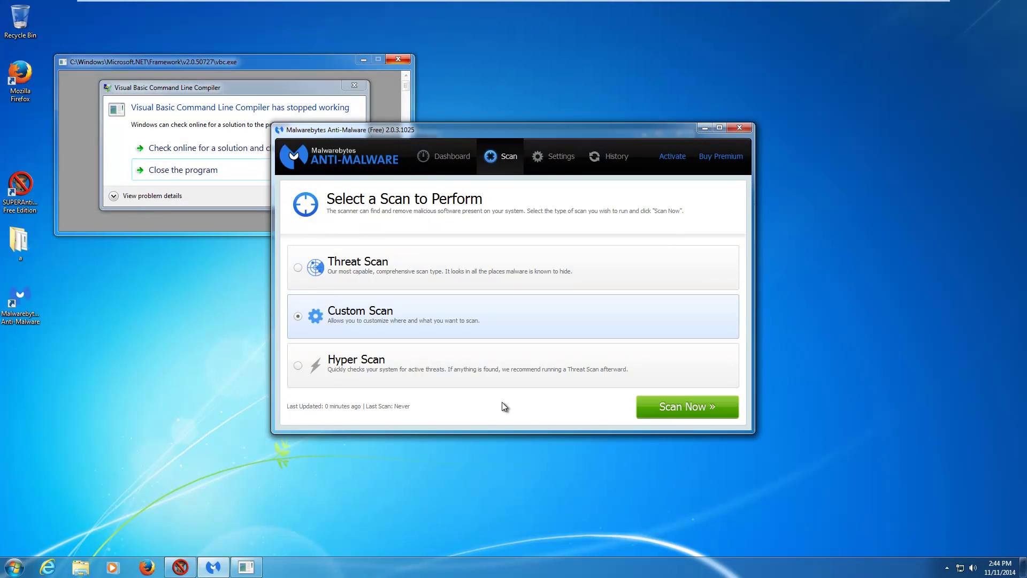
click(663, 408)
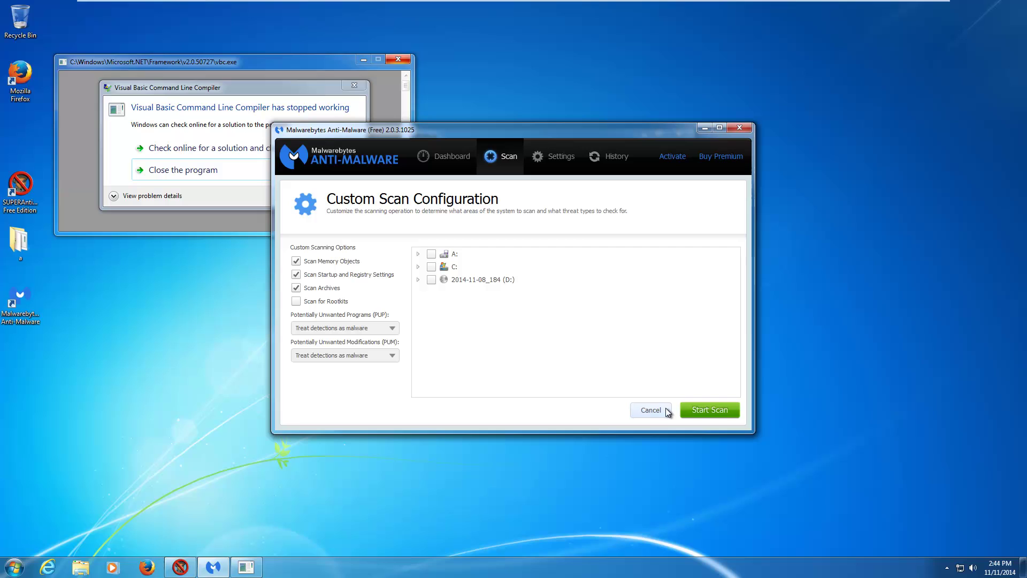
click(432, 266)
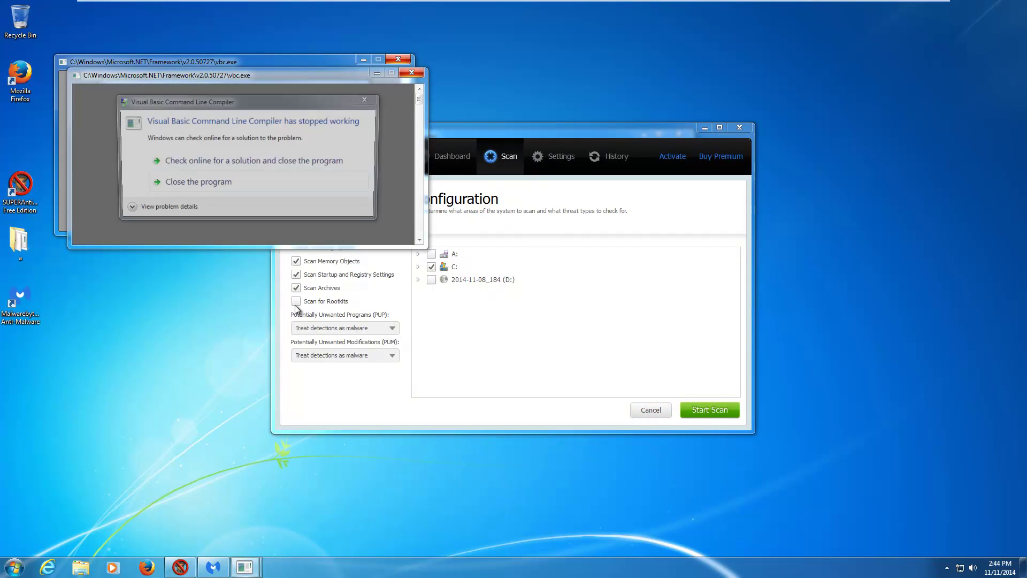
click(296, 302)
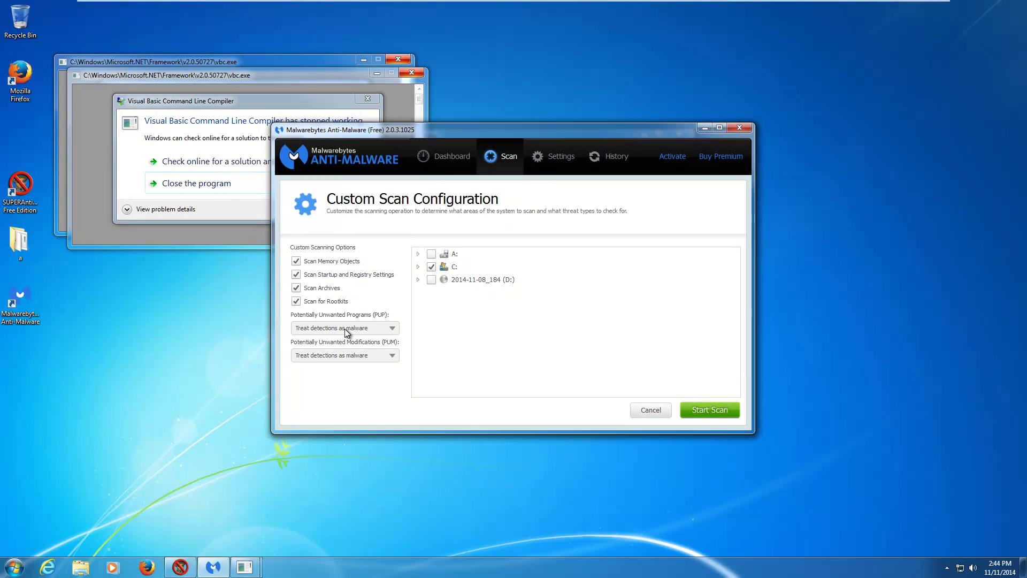
click(711, 409)
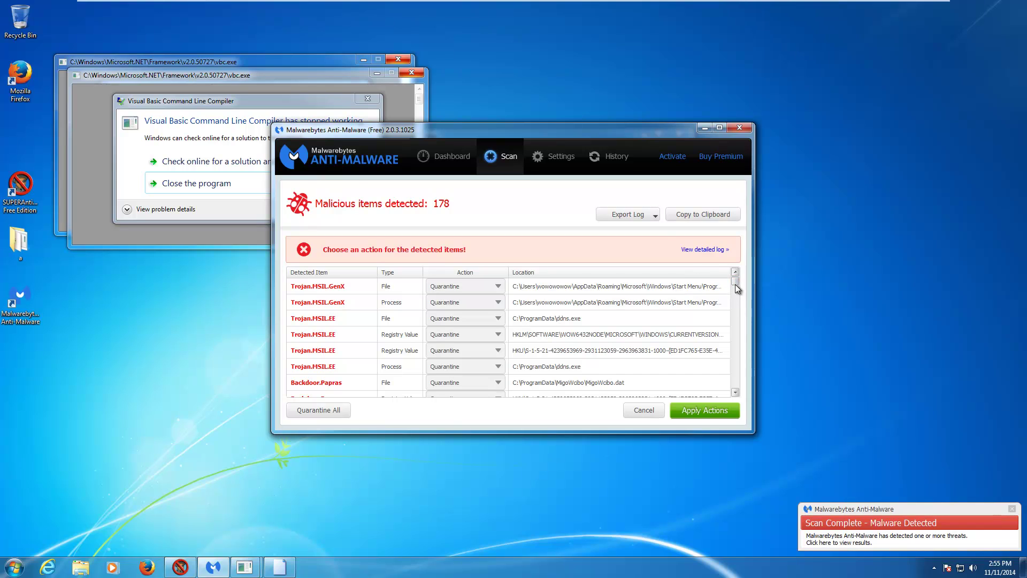
Scroll through the 178 detected files, processes and registry values, all set to Quarantine
drag(735, 283, 739, 324)
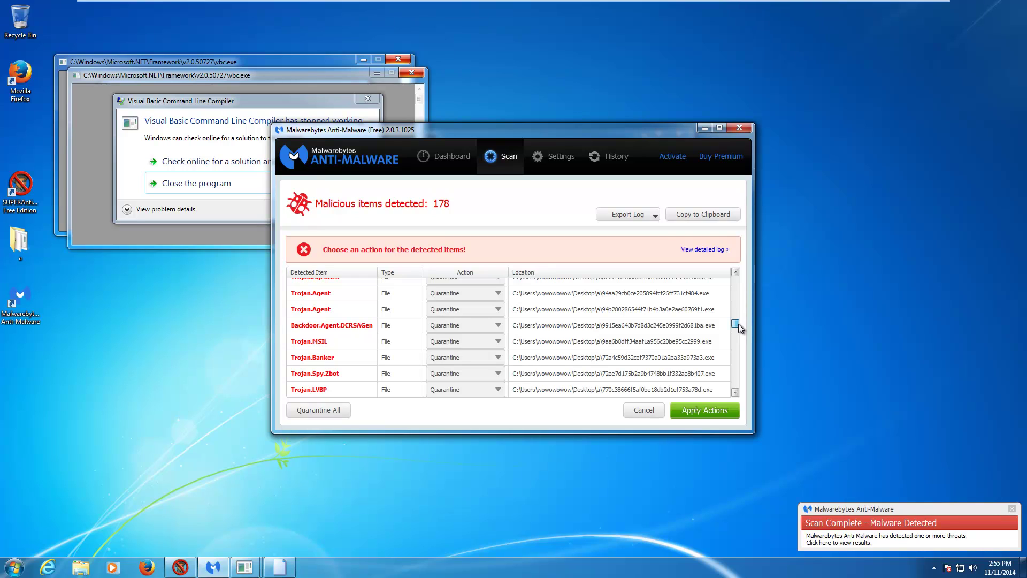
mouse_move(738, 323)
mouse_down()
mouse_move(740, 386)
mouse_move(712, 257)
mouse_move(557, 232)
mouse_up()
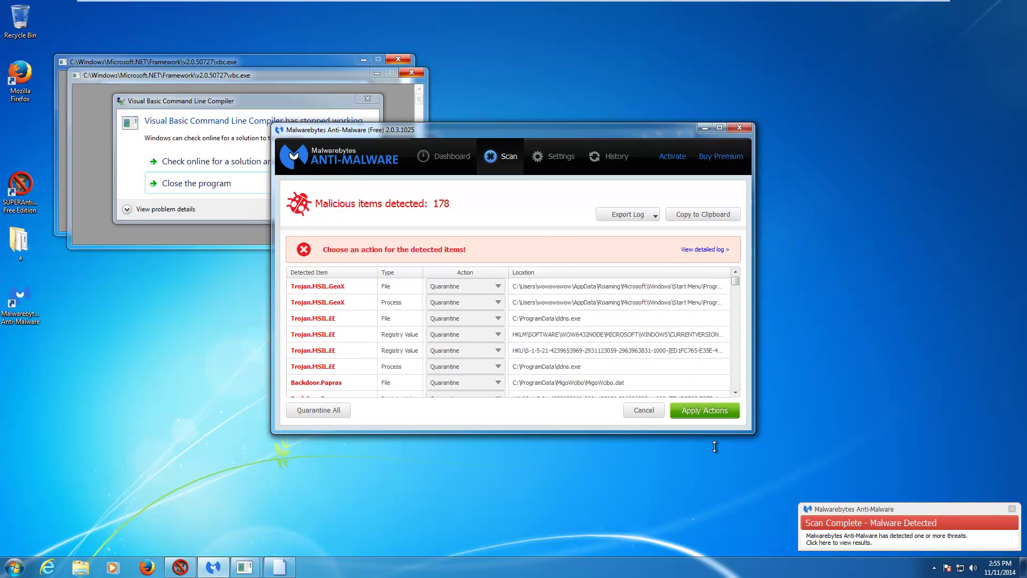
Apply Quarantine to all 178 detected items and accept the restart prompt
click(697, 410)
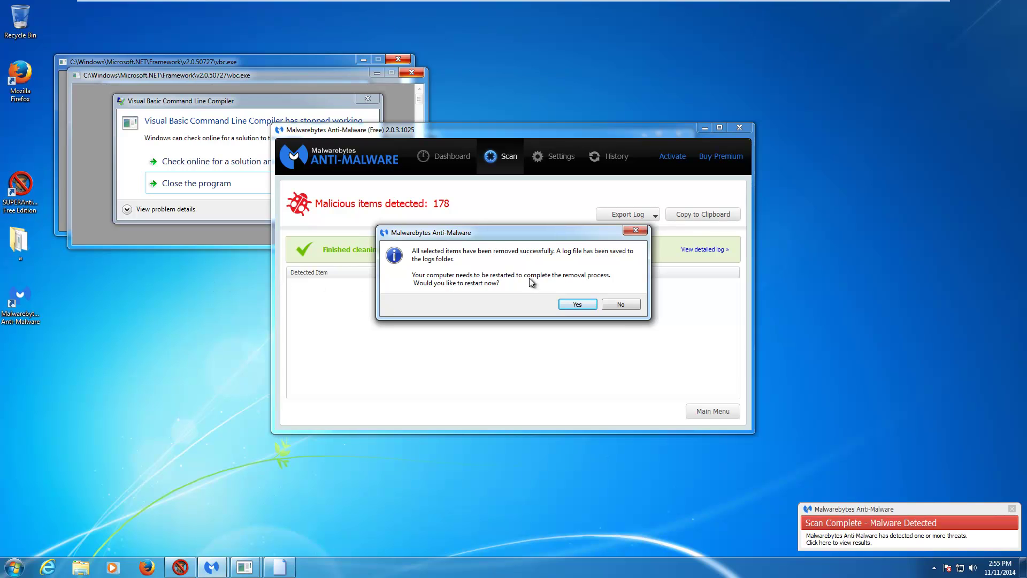
click(577, 304)
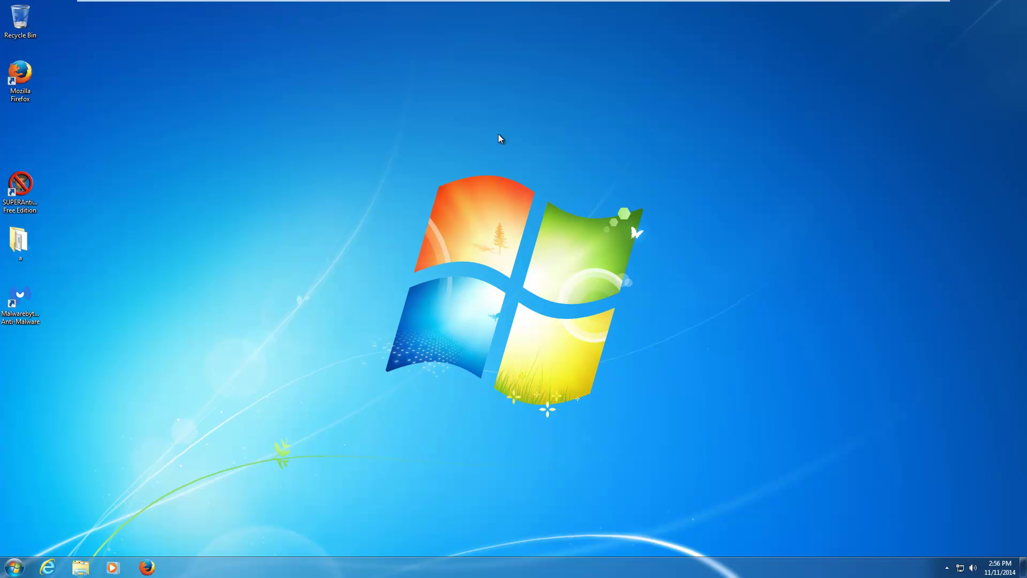
Open desktop folder 'a' and view details of raidcall_v7.3.6.exe, explorer.exe and the long-named executable
double_click(31, 243)
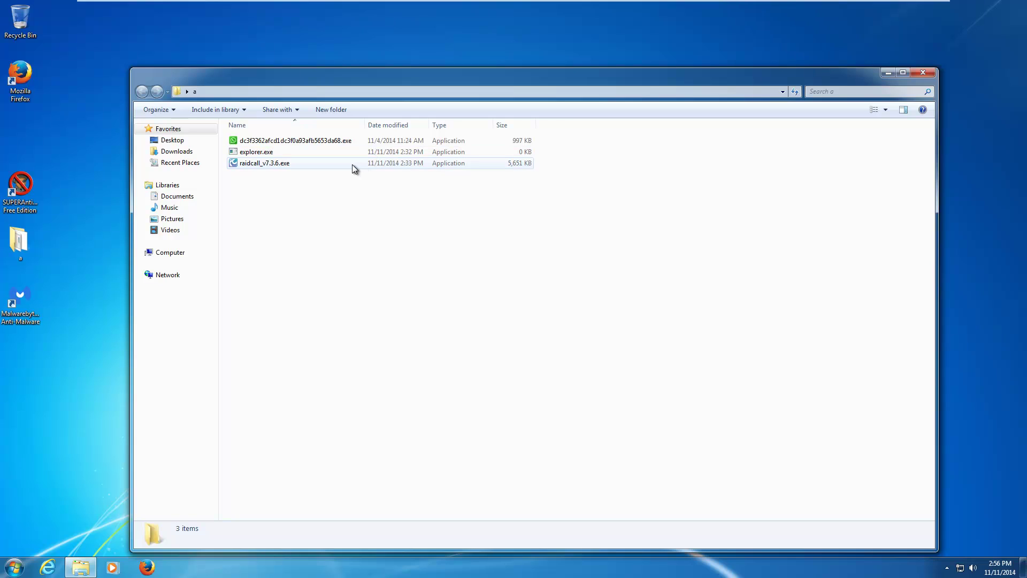
click(262, 164)
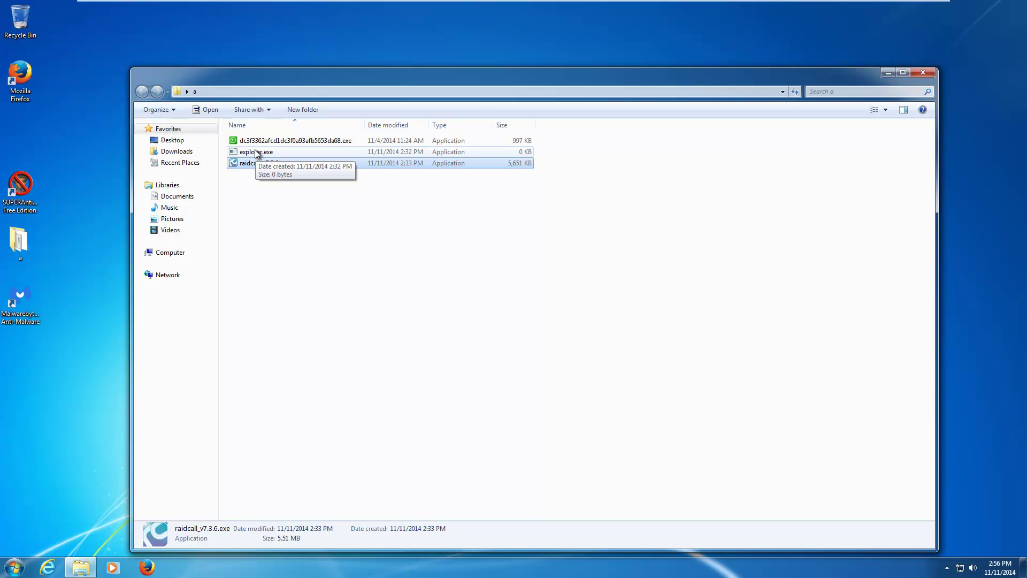
click(262, 153)
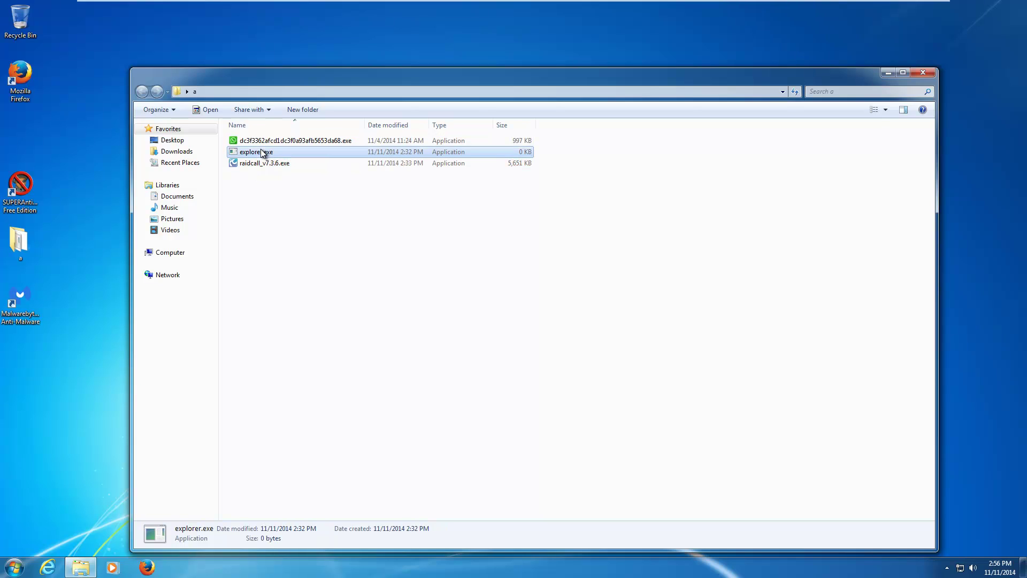
click(260, 145)
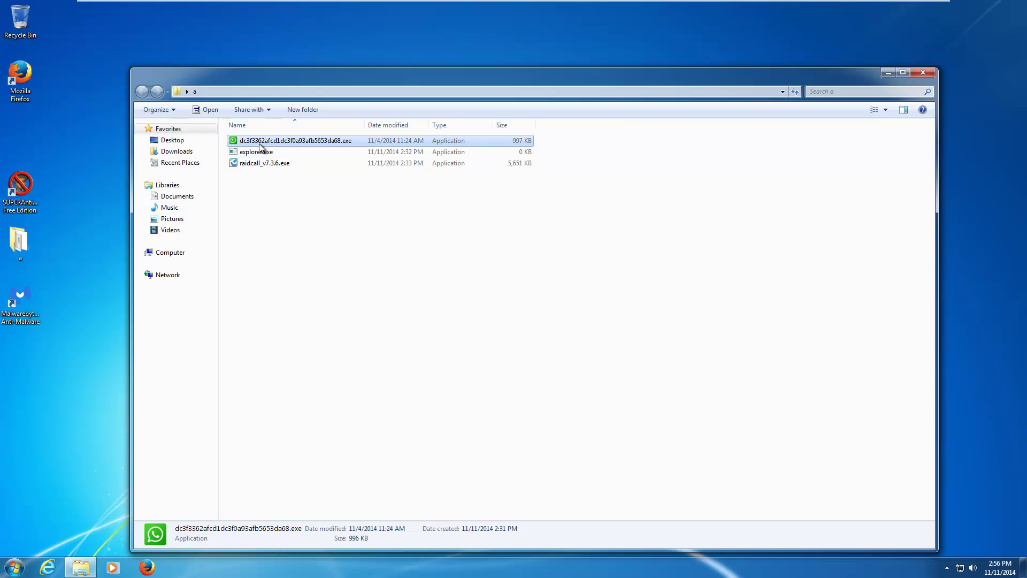